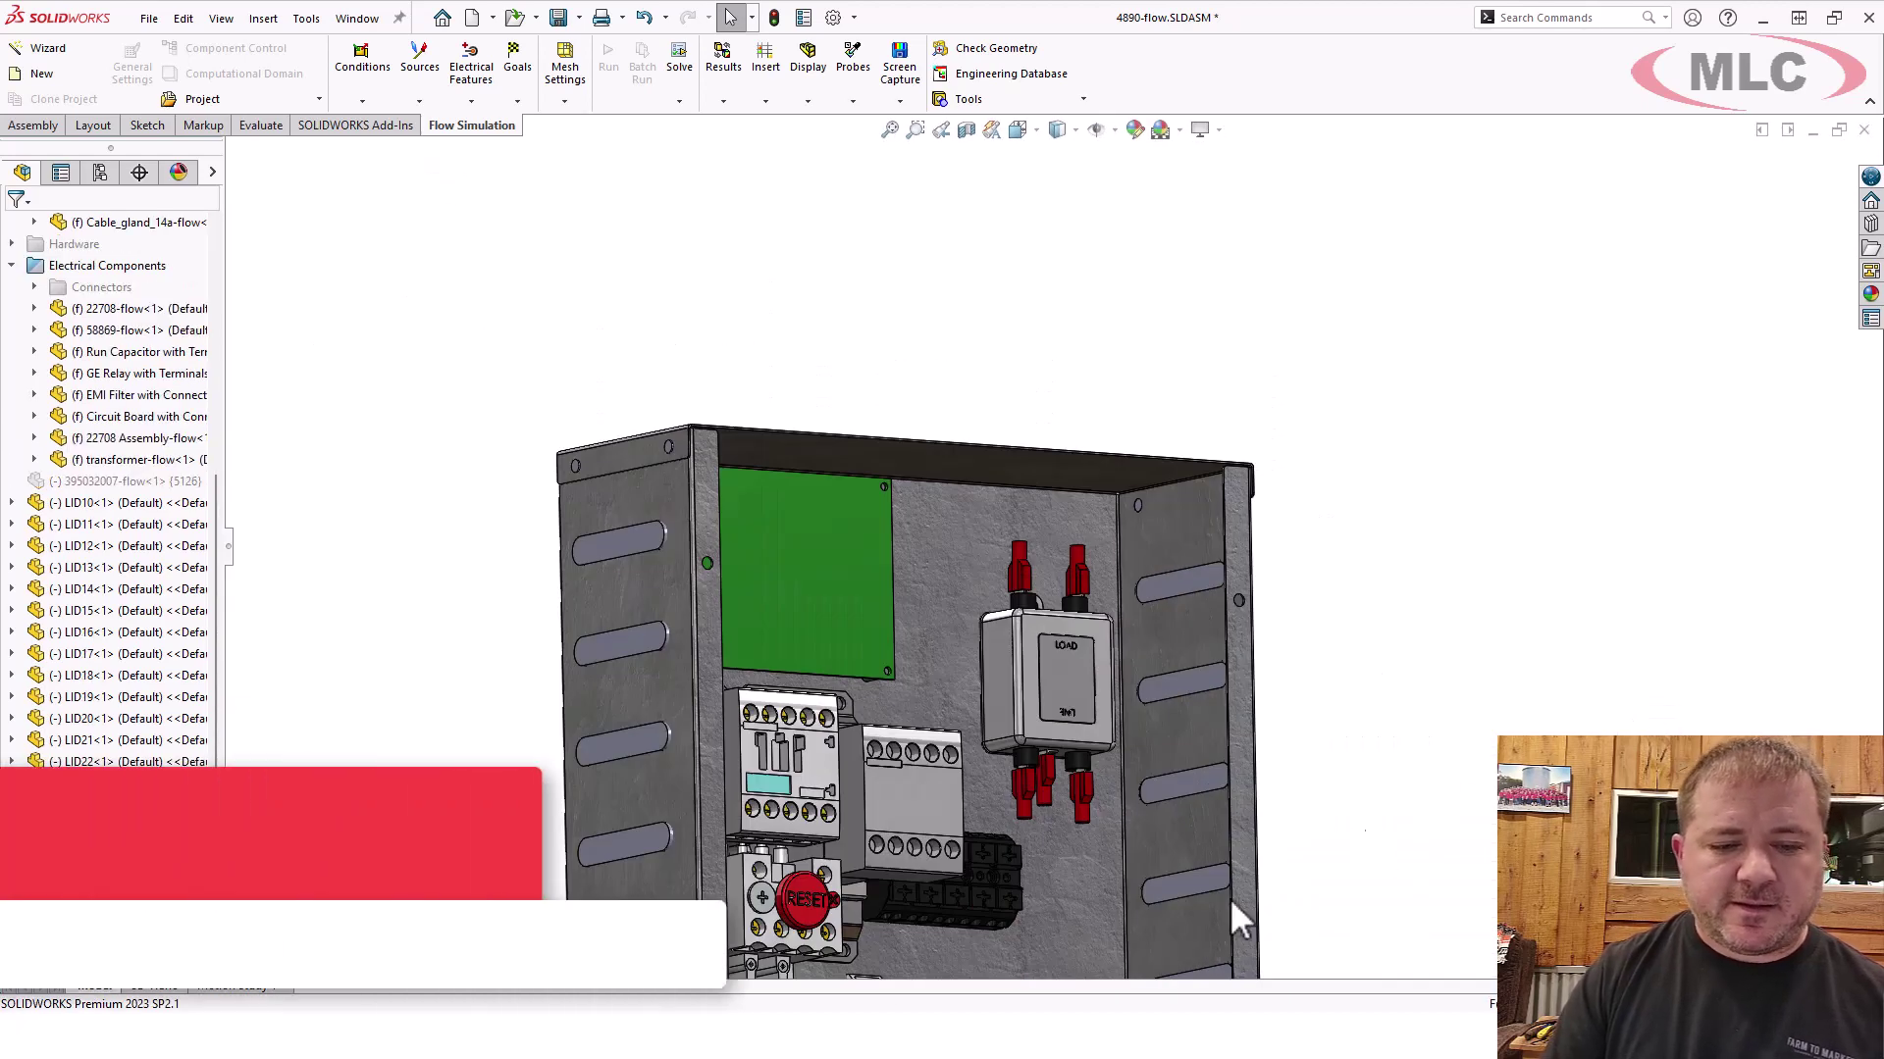
Insert a new part into the assembly and place it on the Front Plane.
scroll(1228, 898, "up", 2)
scroll(1333, 698, "down", 4)
mouse_move(1334, 697)
middle_mouse_down()
mouse_move(1339, 807)
mouse_move(1353, 686)
mouse_move(1341, 715)
middle_mouse_up()
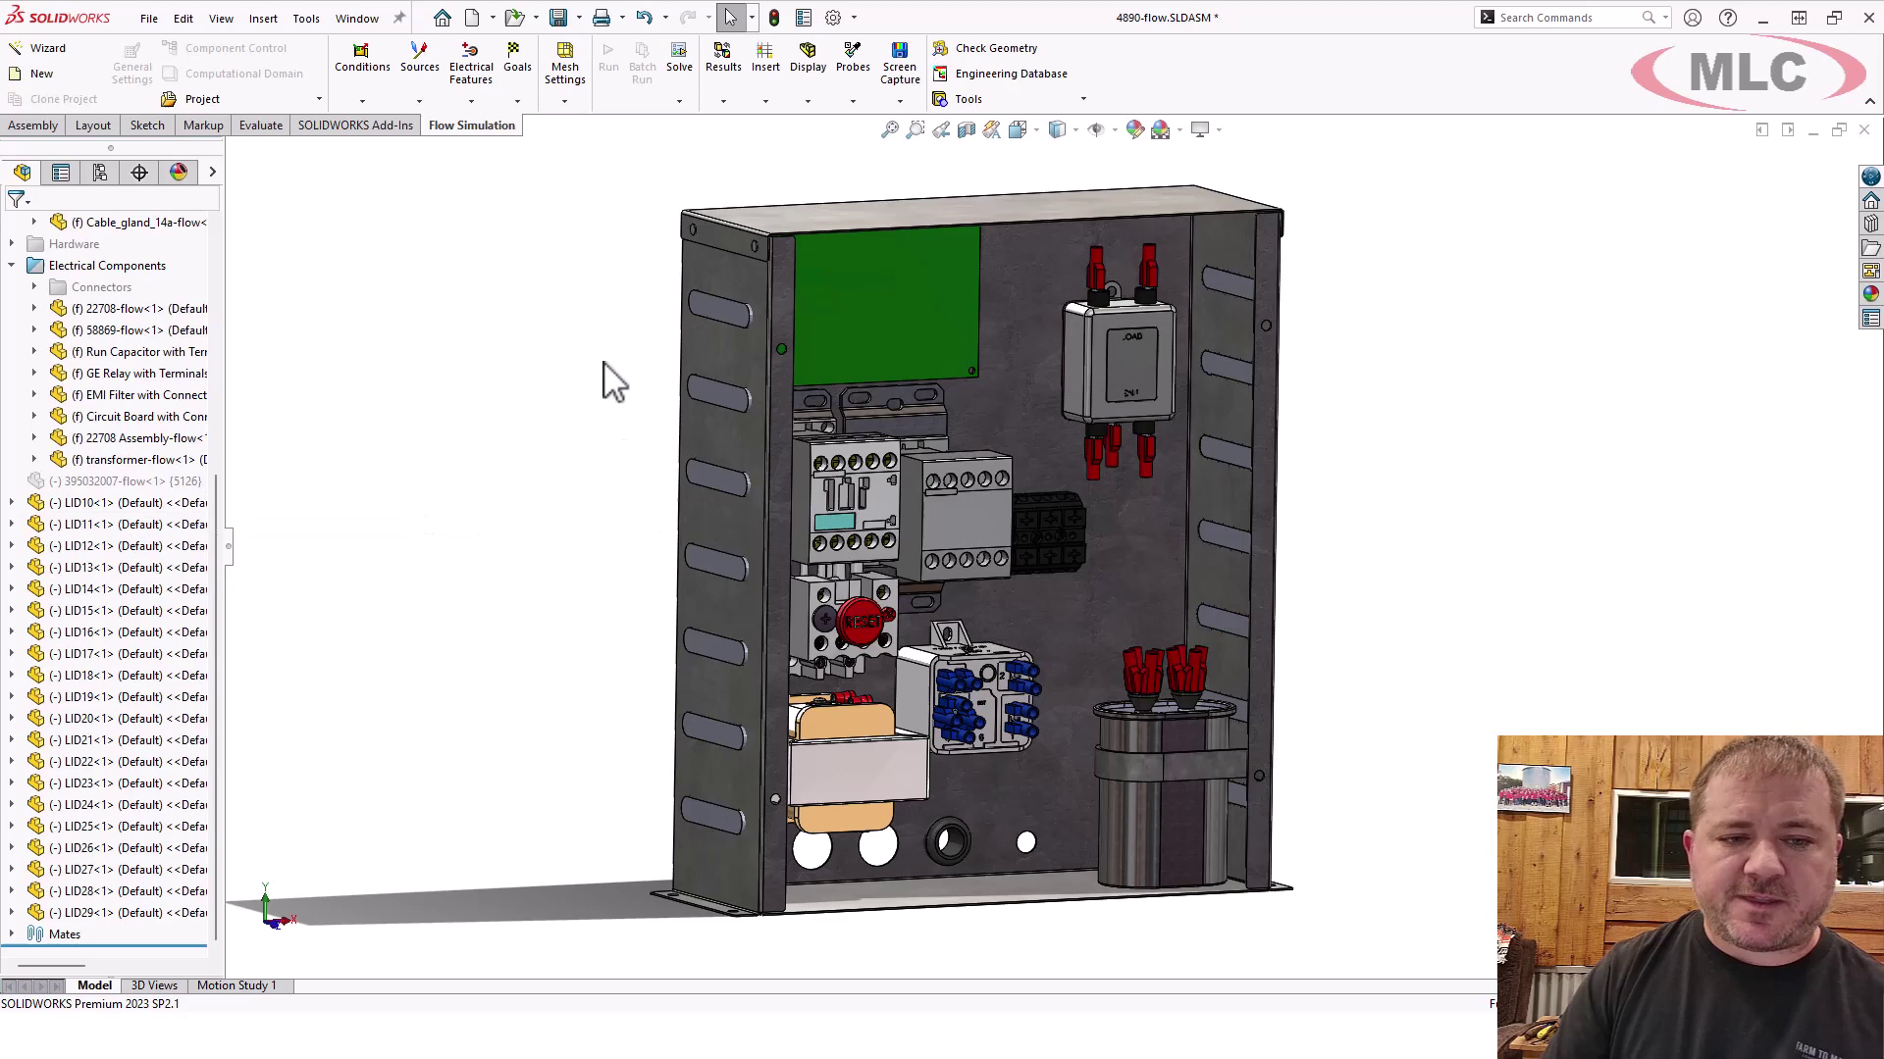
scroll(108, 520, "up", 6)
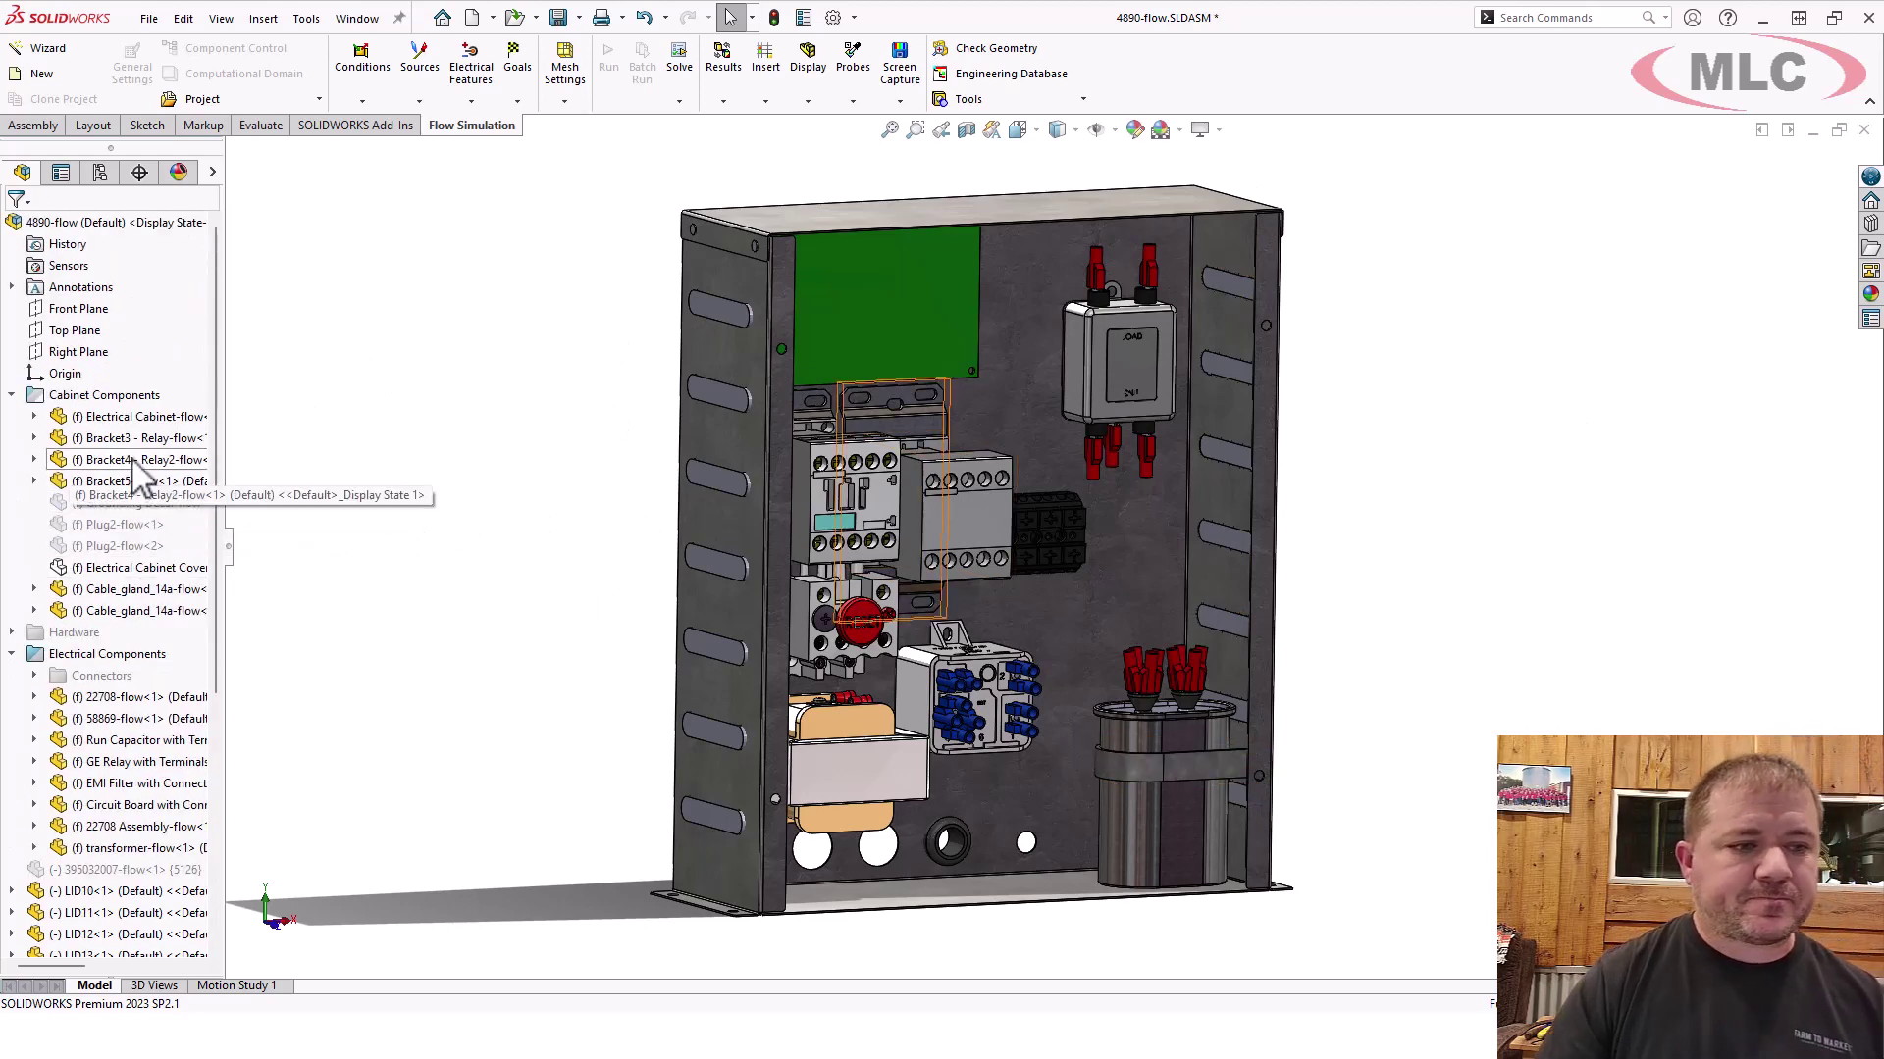
left_click(34, 126)
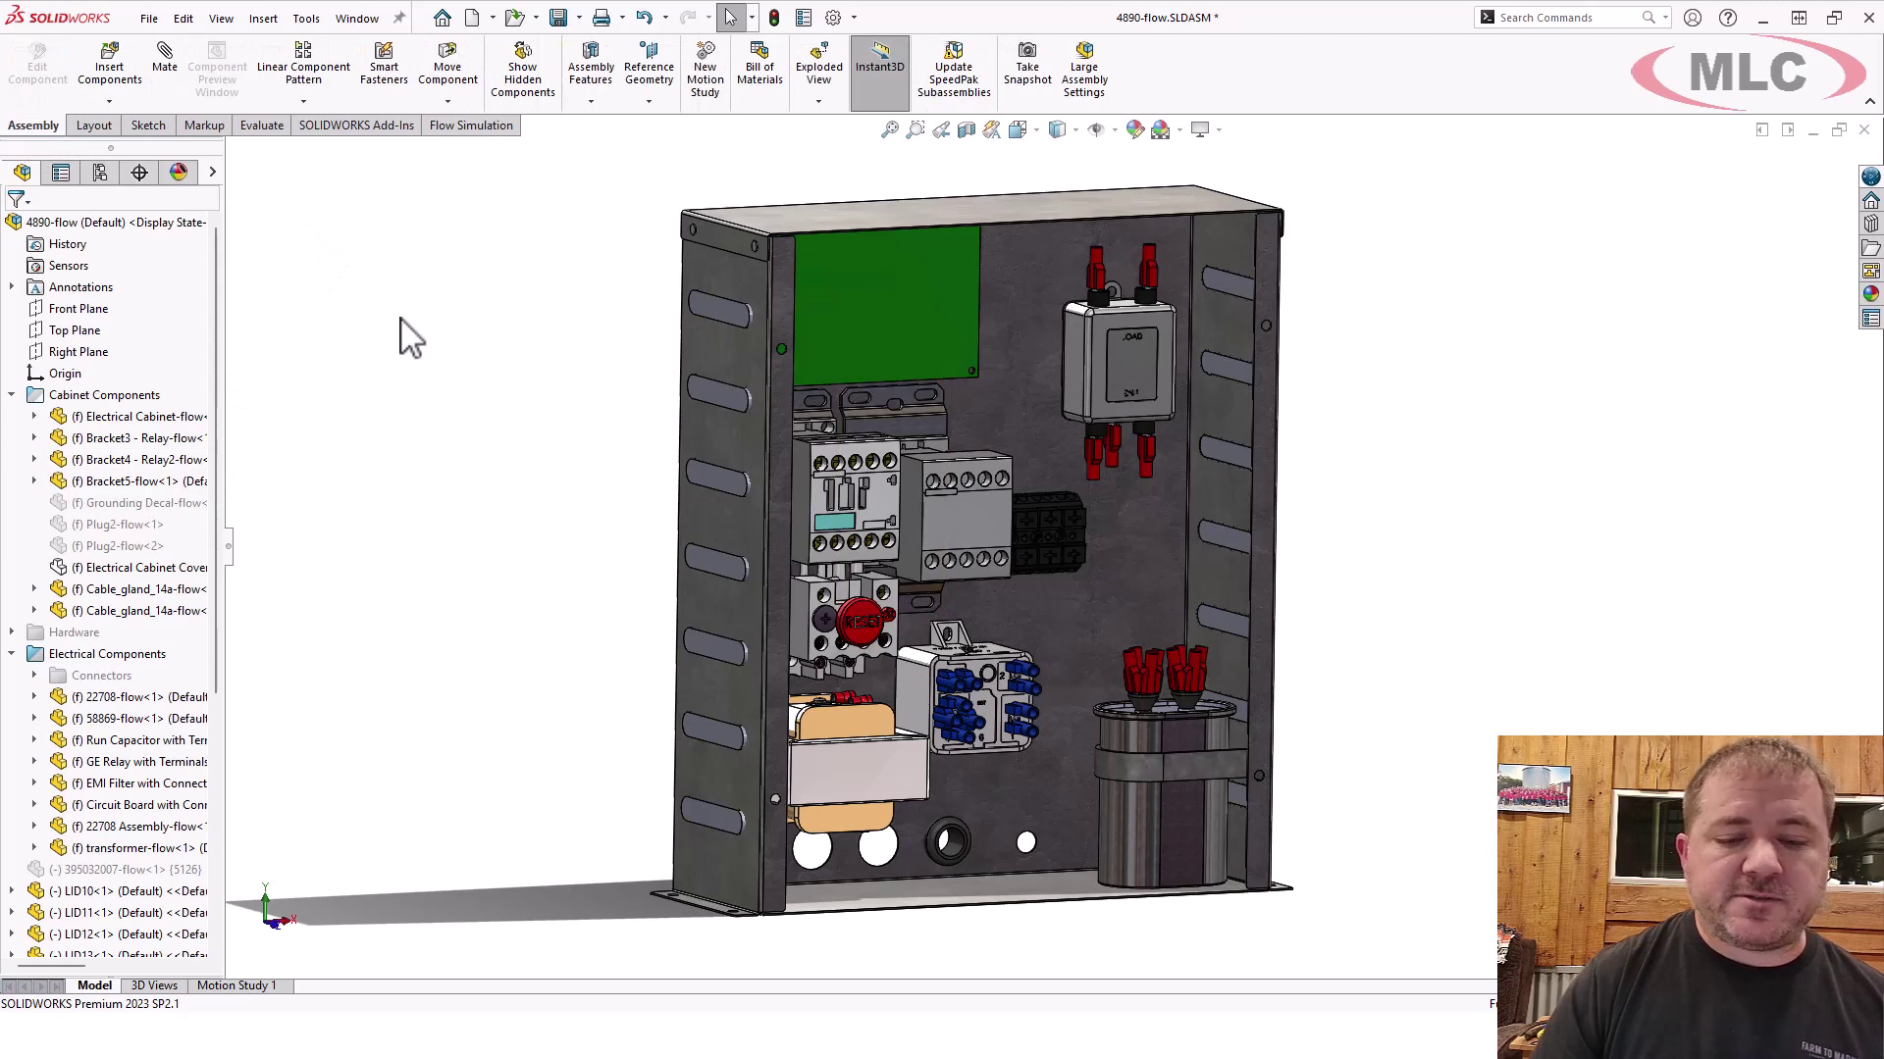
left_click(116, 102)
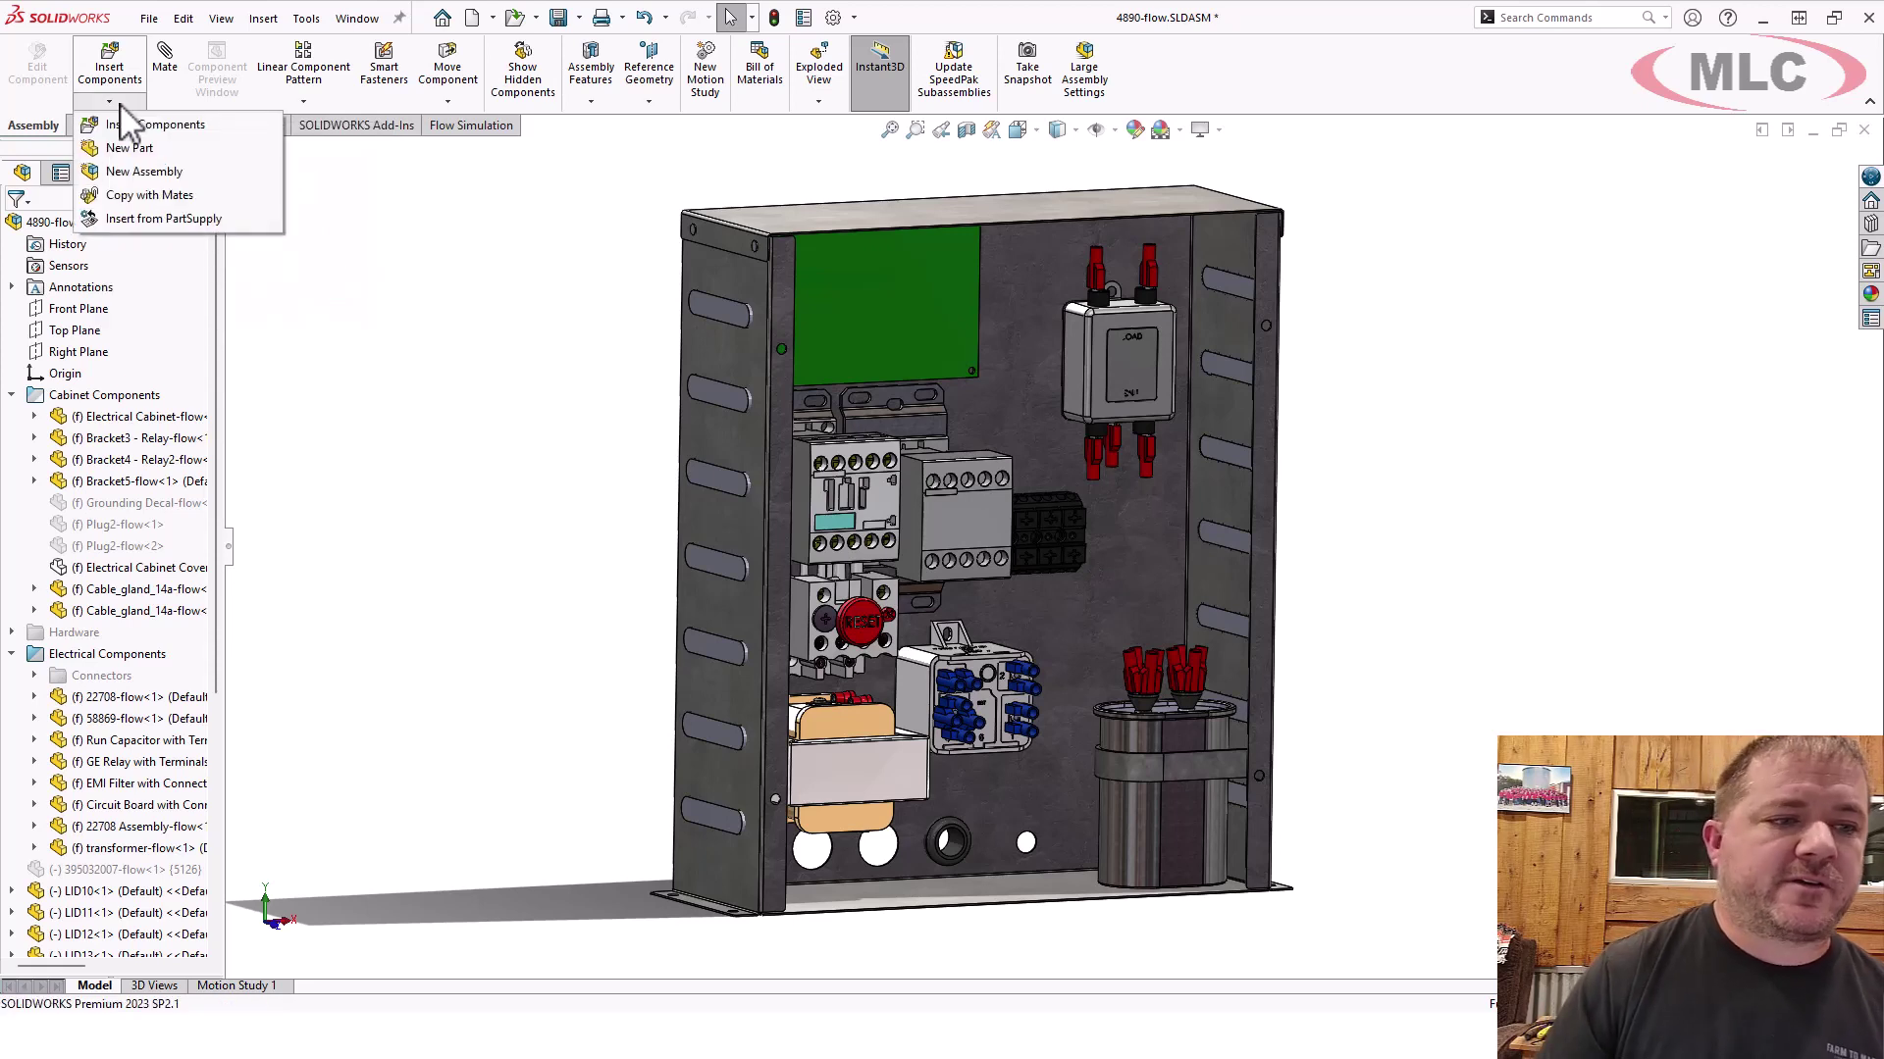
left_click(125, 149)
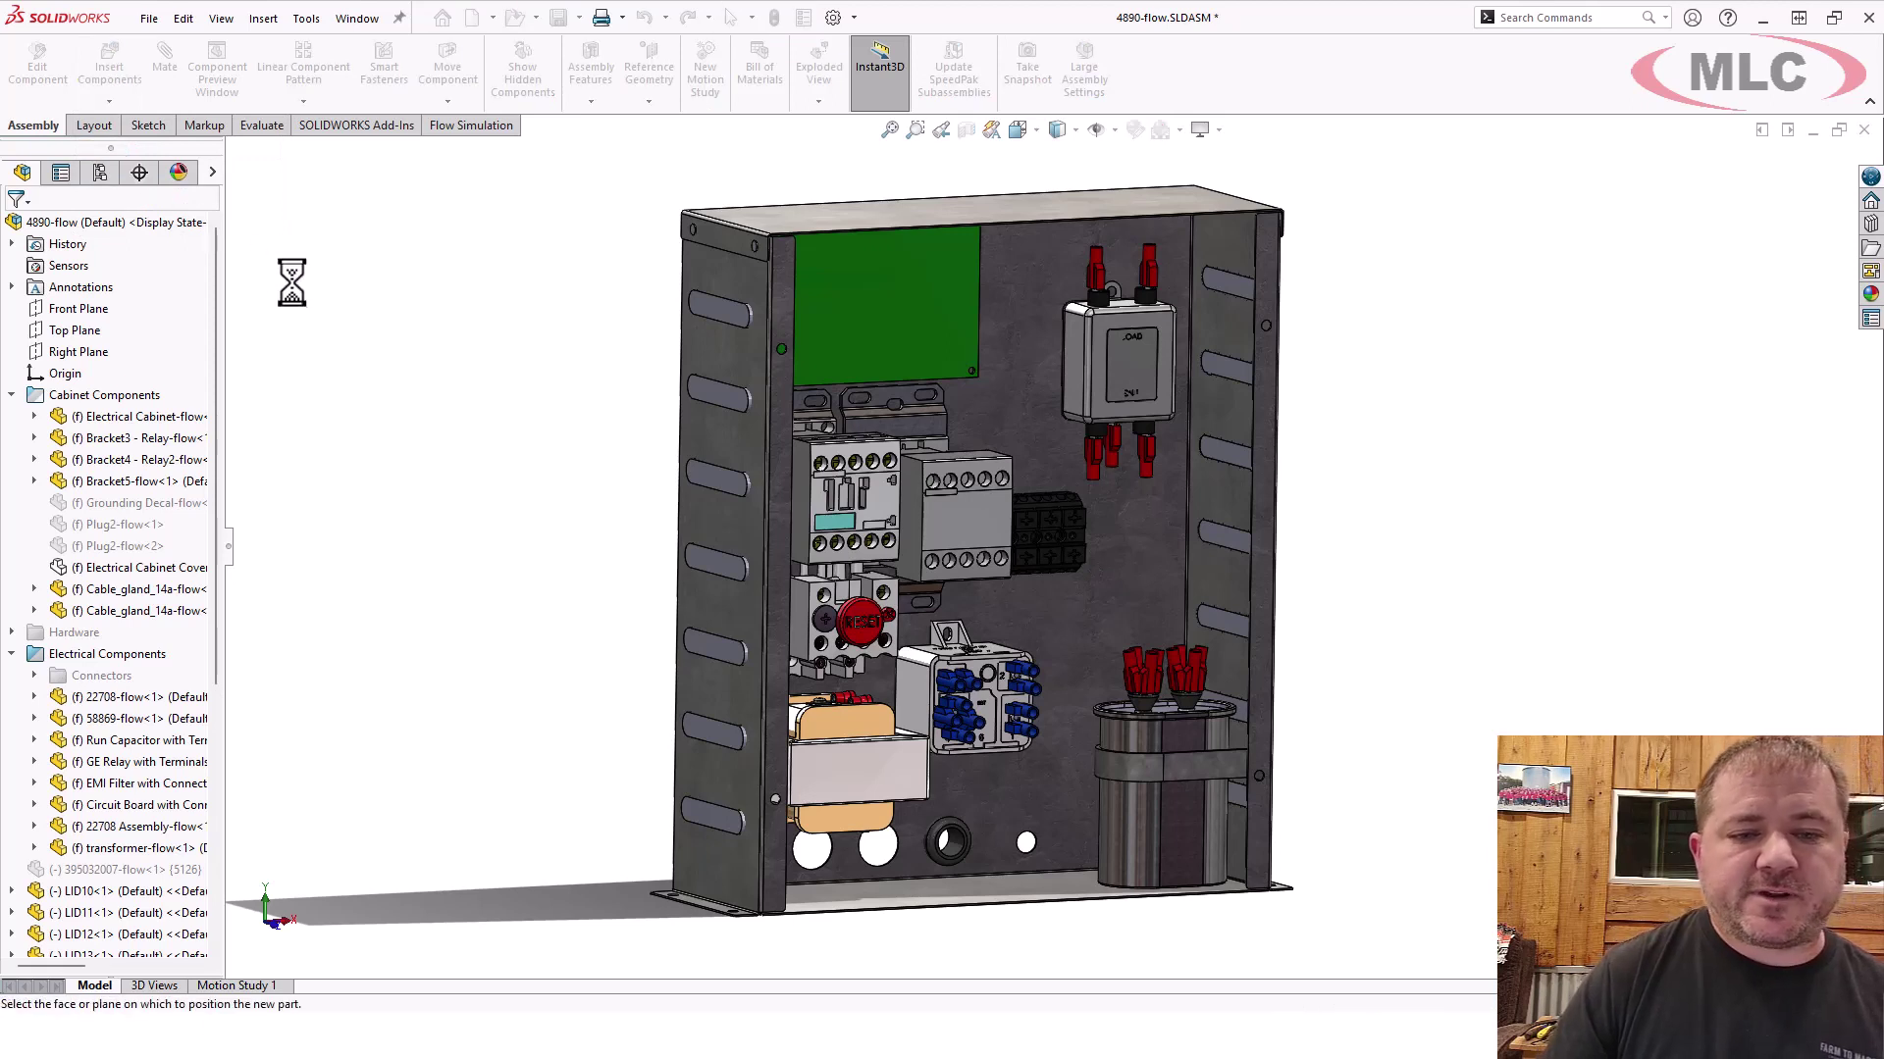
left_click(59, 311)
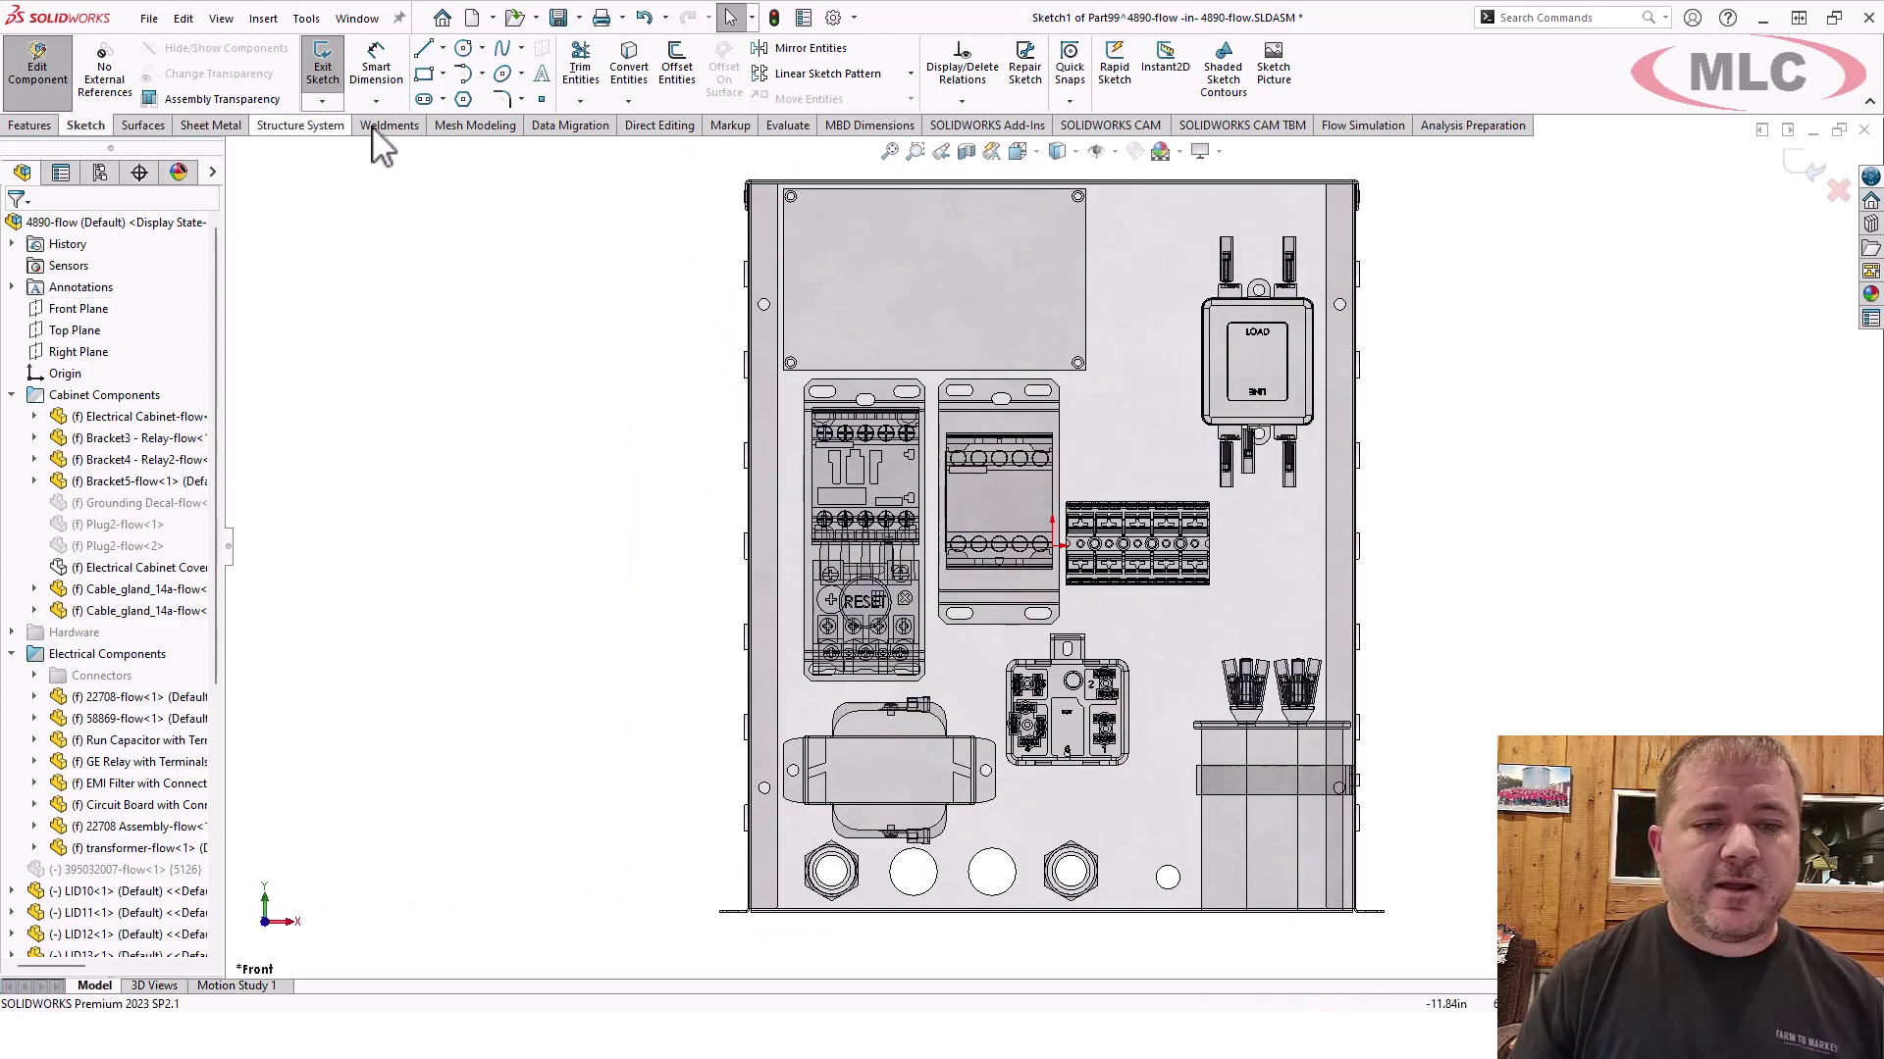
Sketch a corner rectangle about 10.1 by 12.1 in around the cabinet outline, from its upper-left corner to its lower-right bend.
left_click(423, 73)
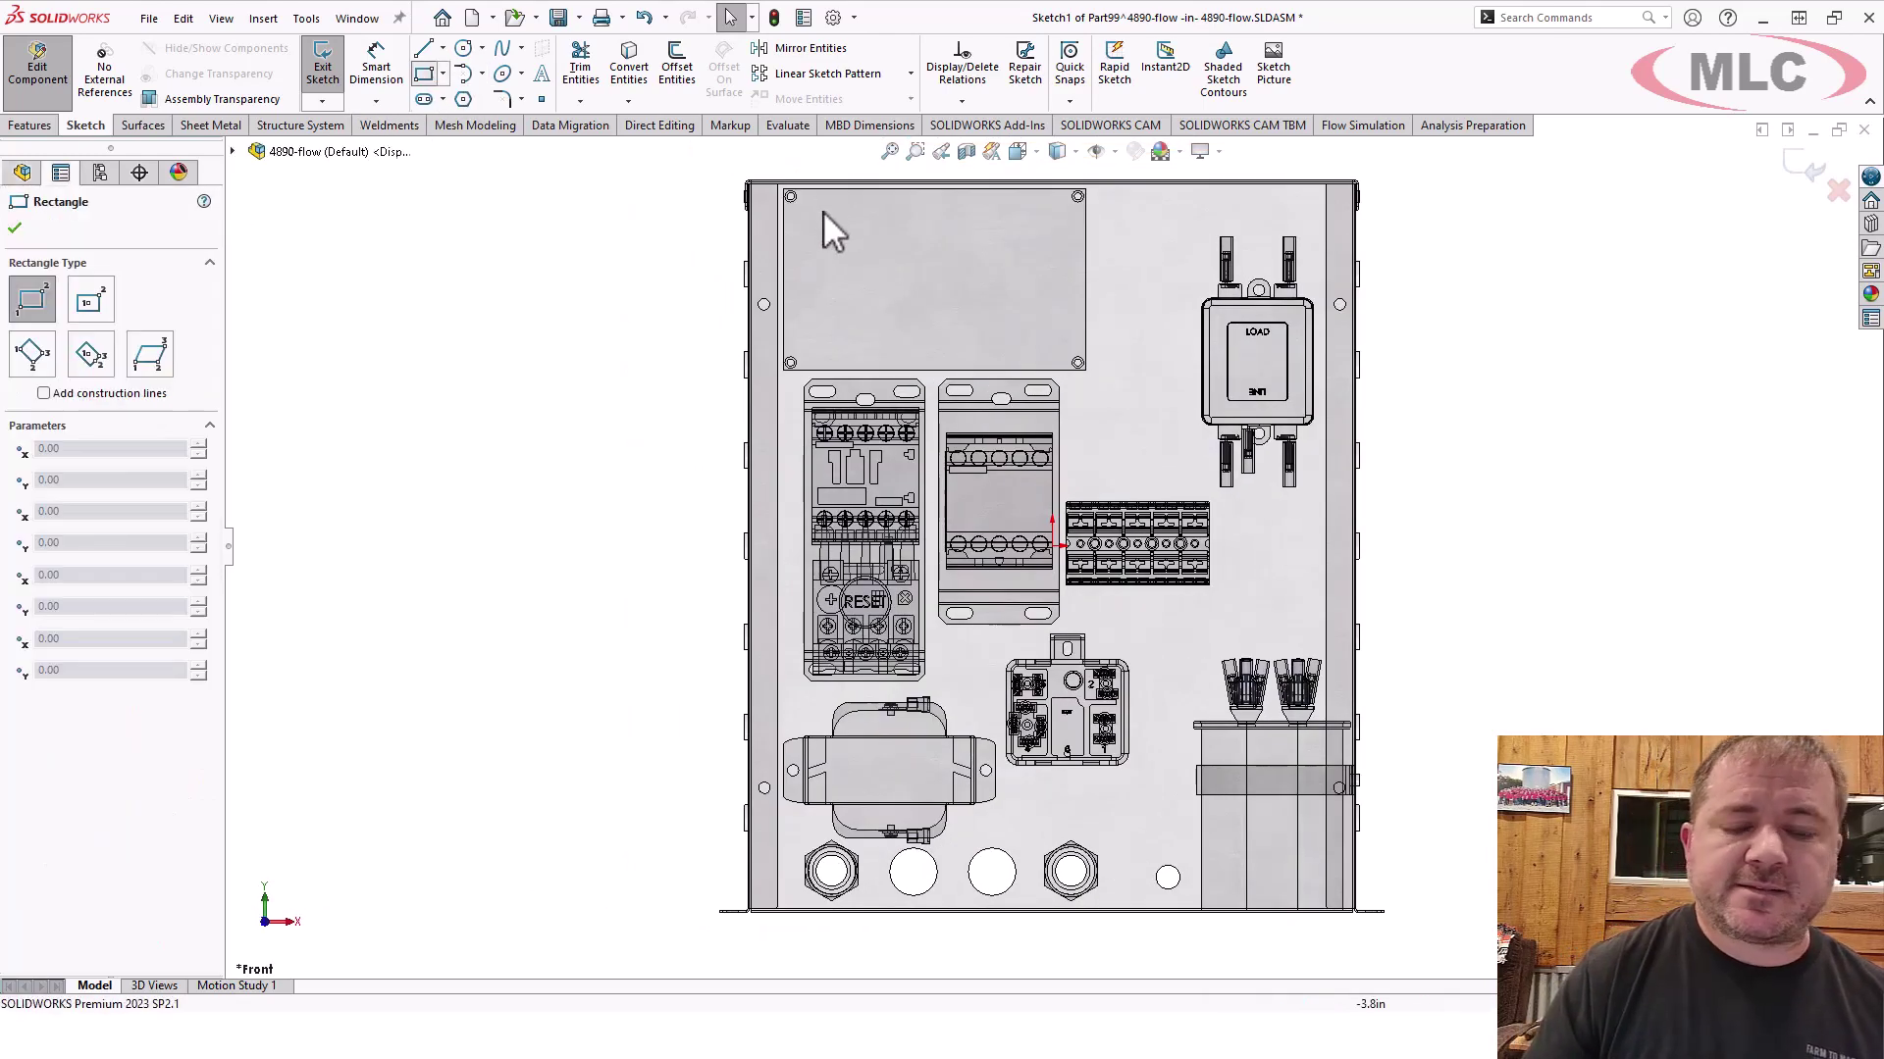
scroll(822, 214, "down", 6)
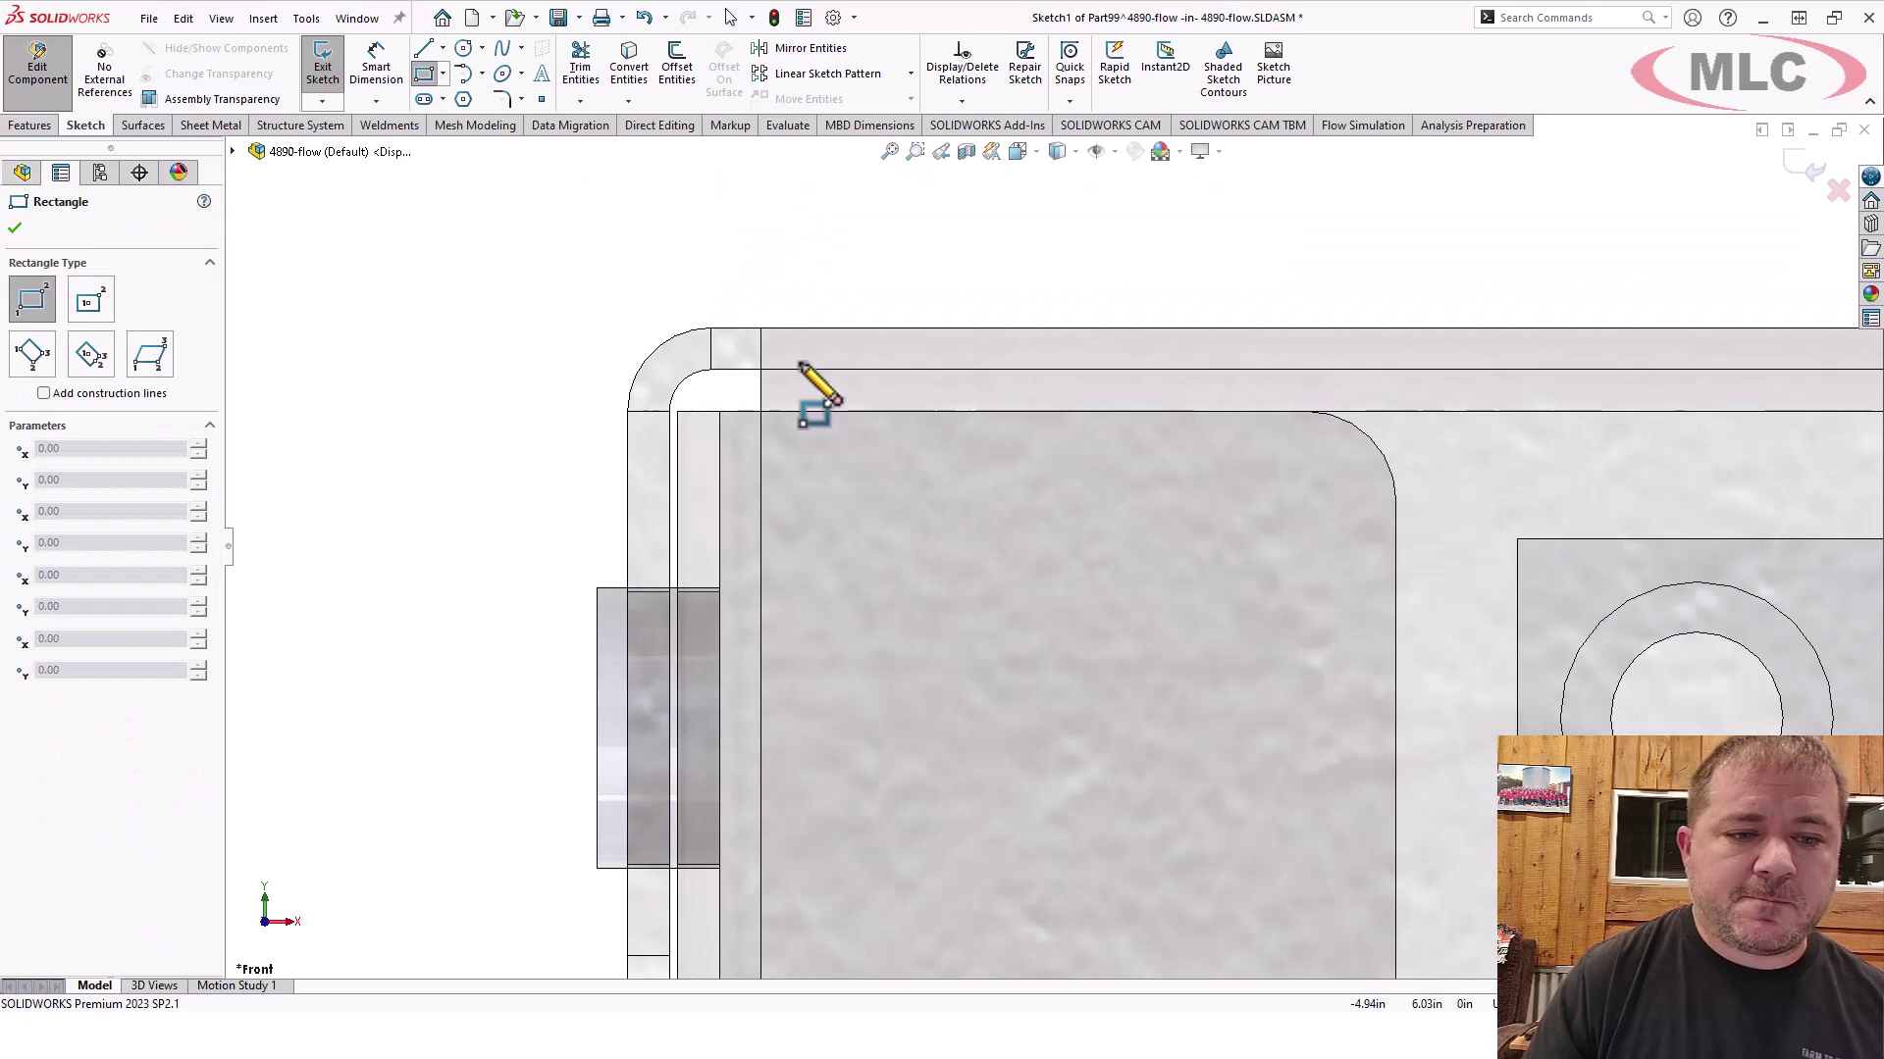
left_click(650, 352)
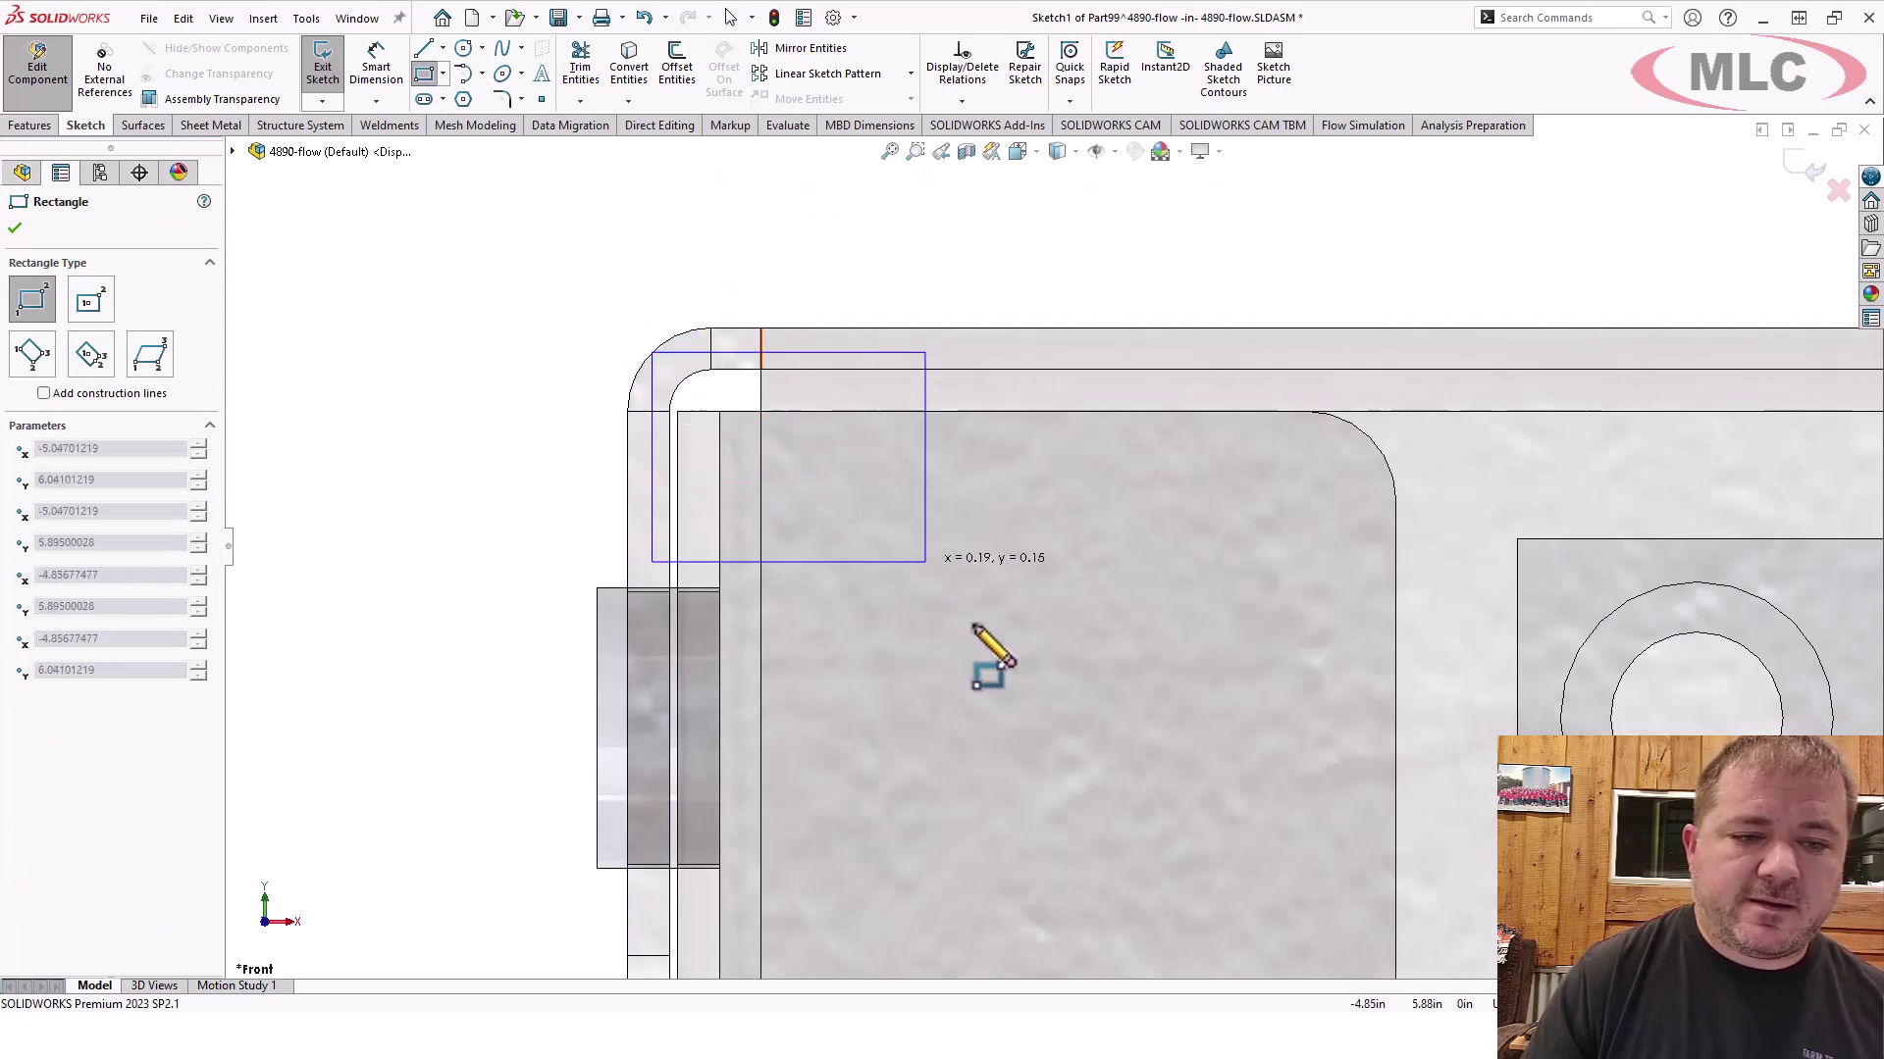
scroll(1144, 799, "up", 2)
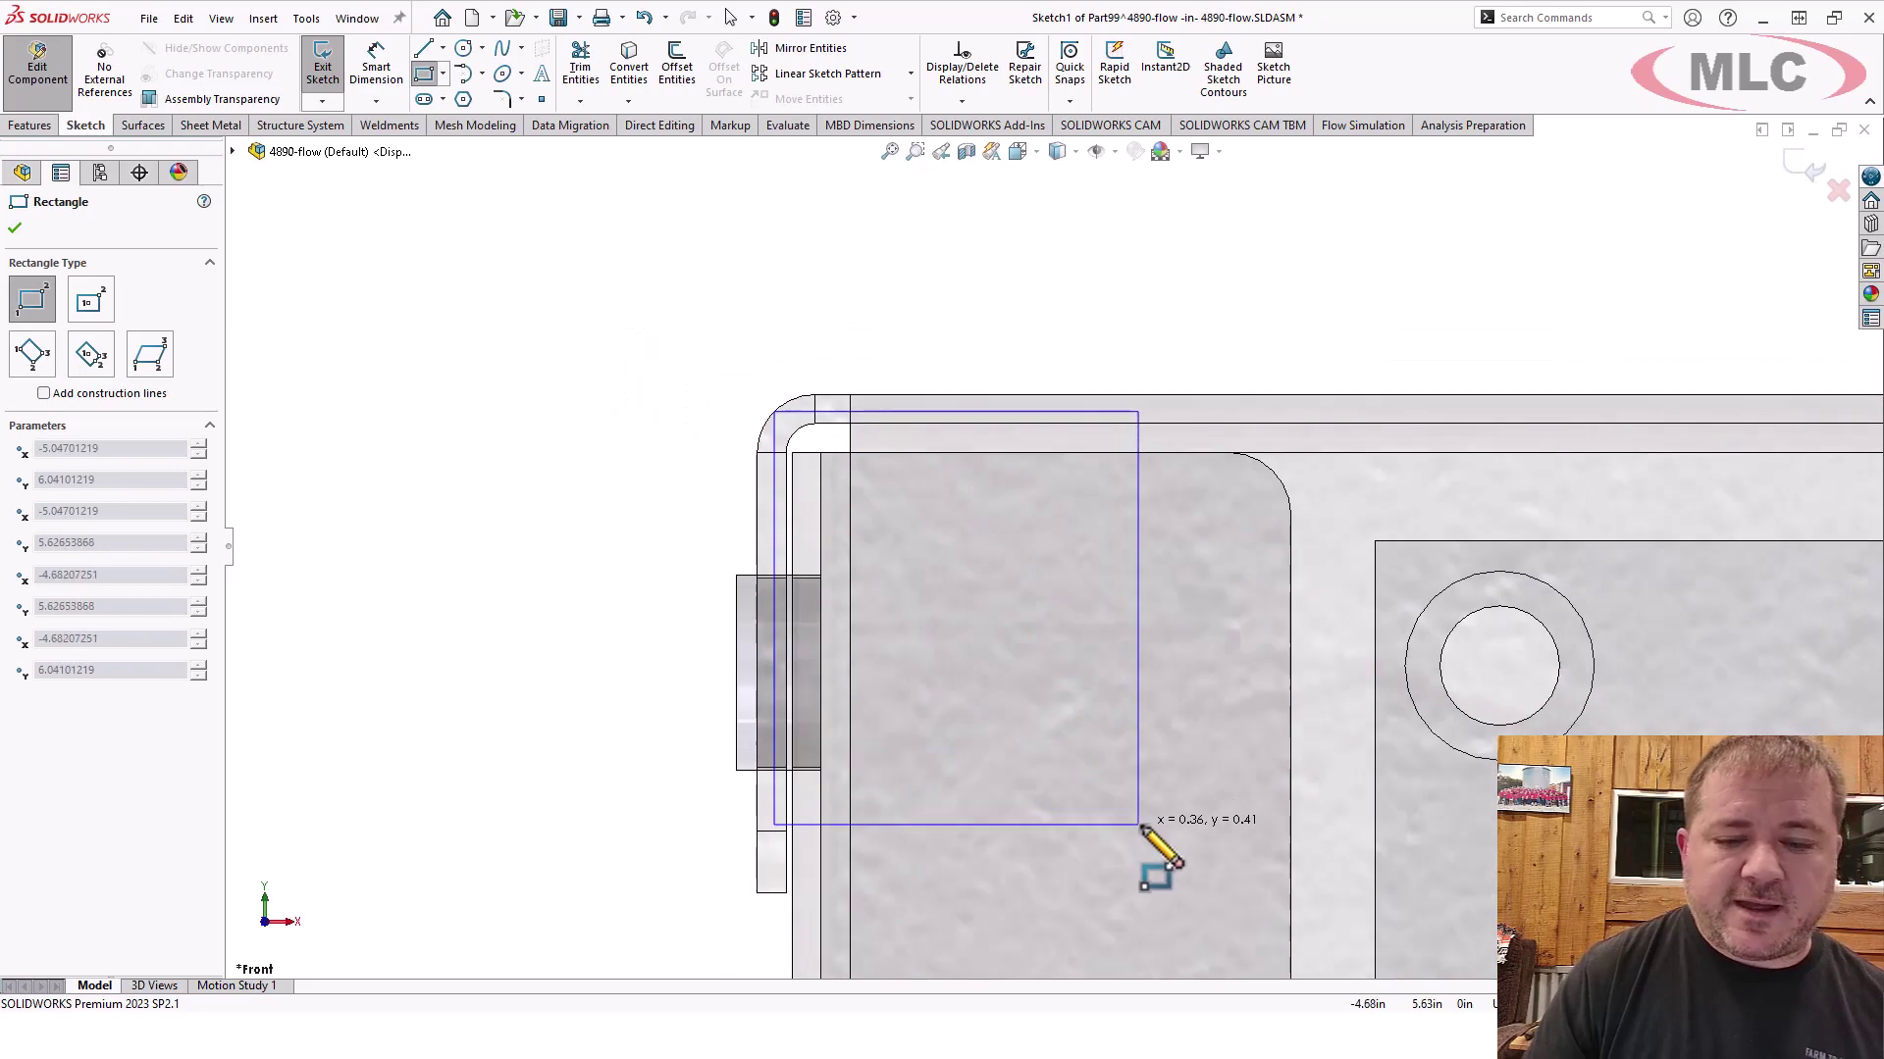
scroll(1216, 841, "up", 4)
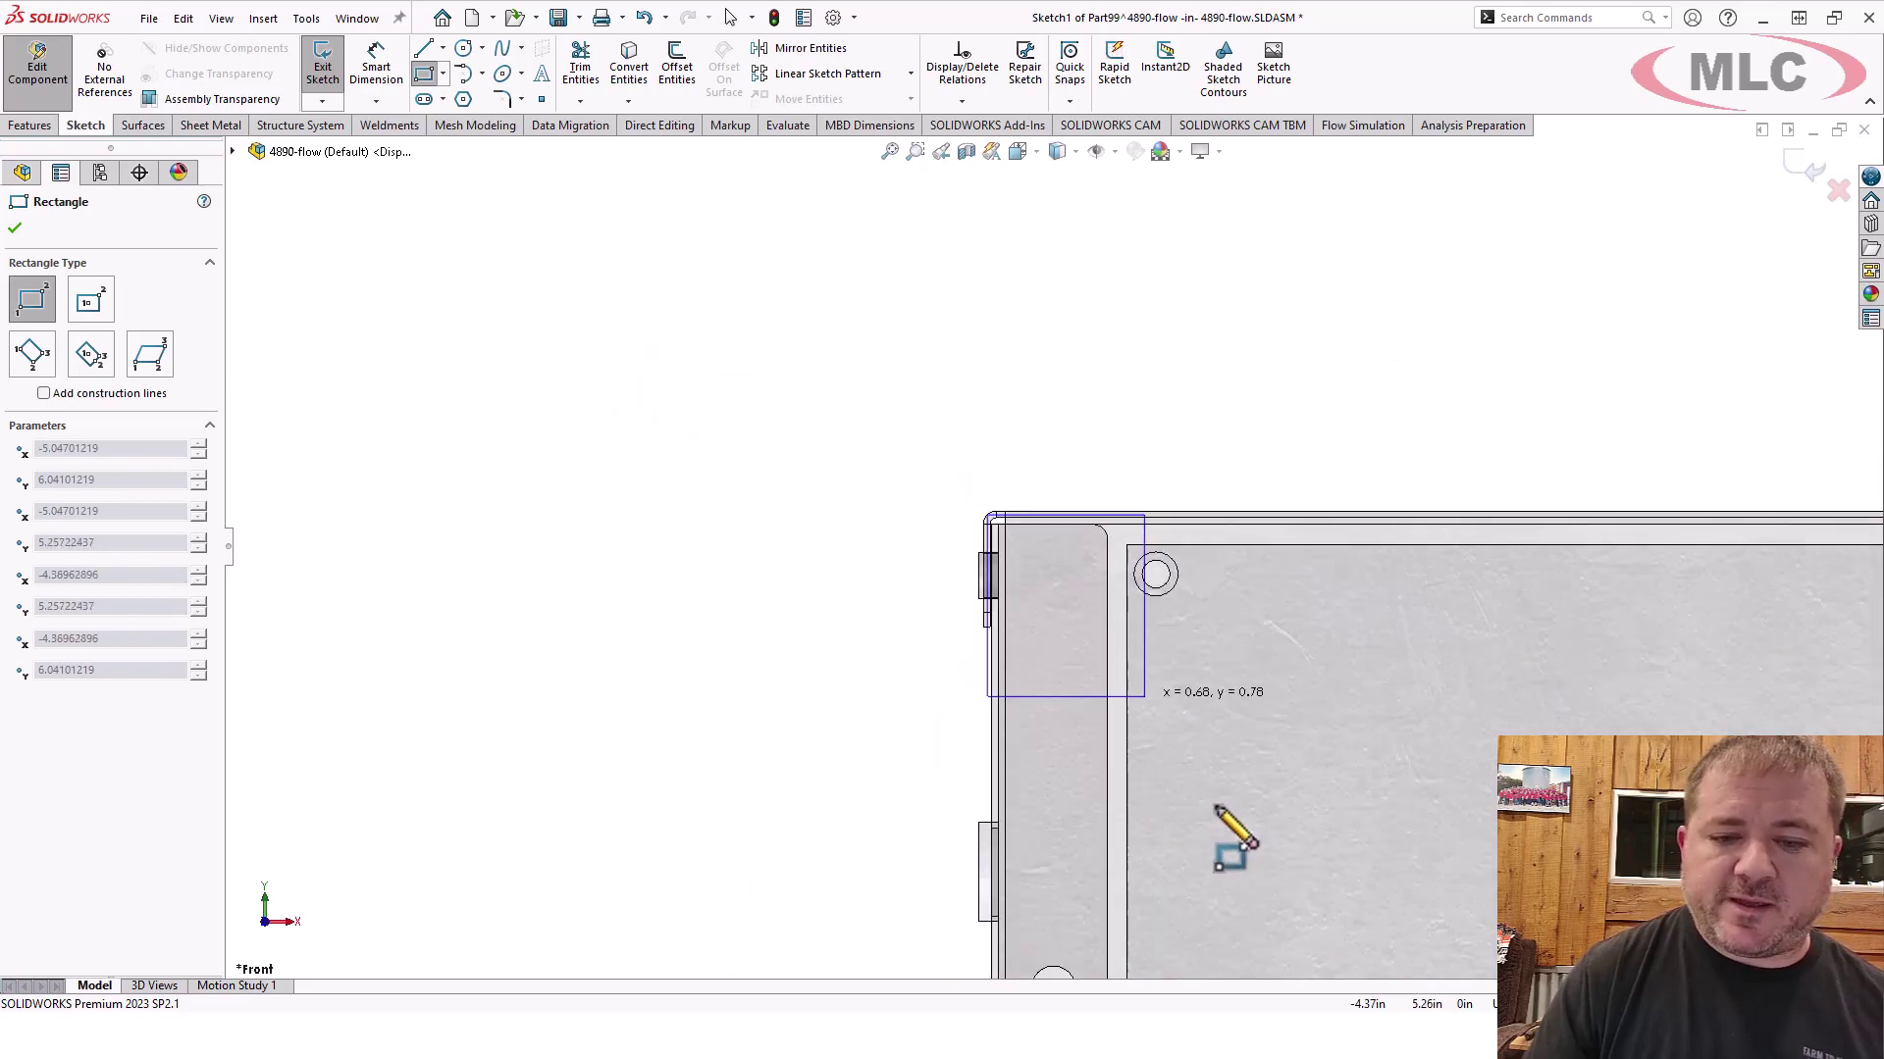
scroll(1353, 862, "up", 1)
scroll(1303, 862, "down", 6)
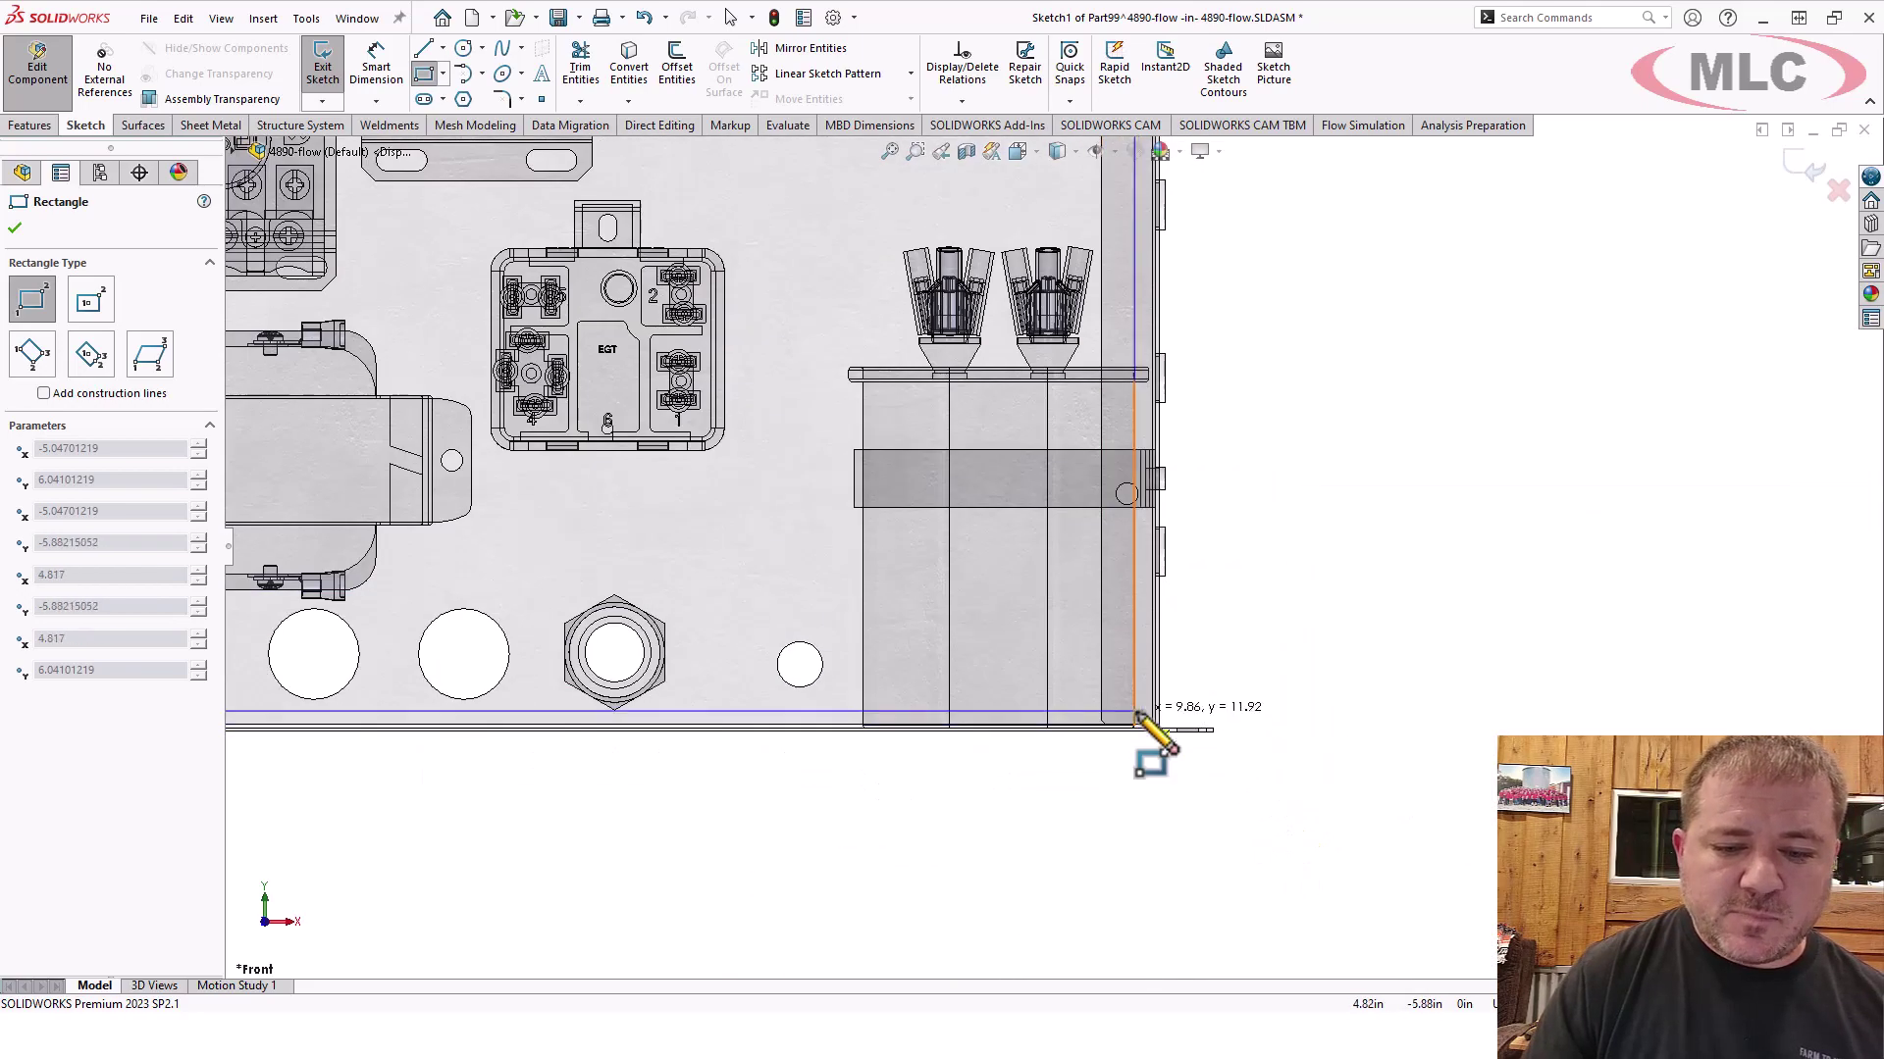
scroll(1120, 703, "down", 2)
left_click(1322, 632)
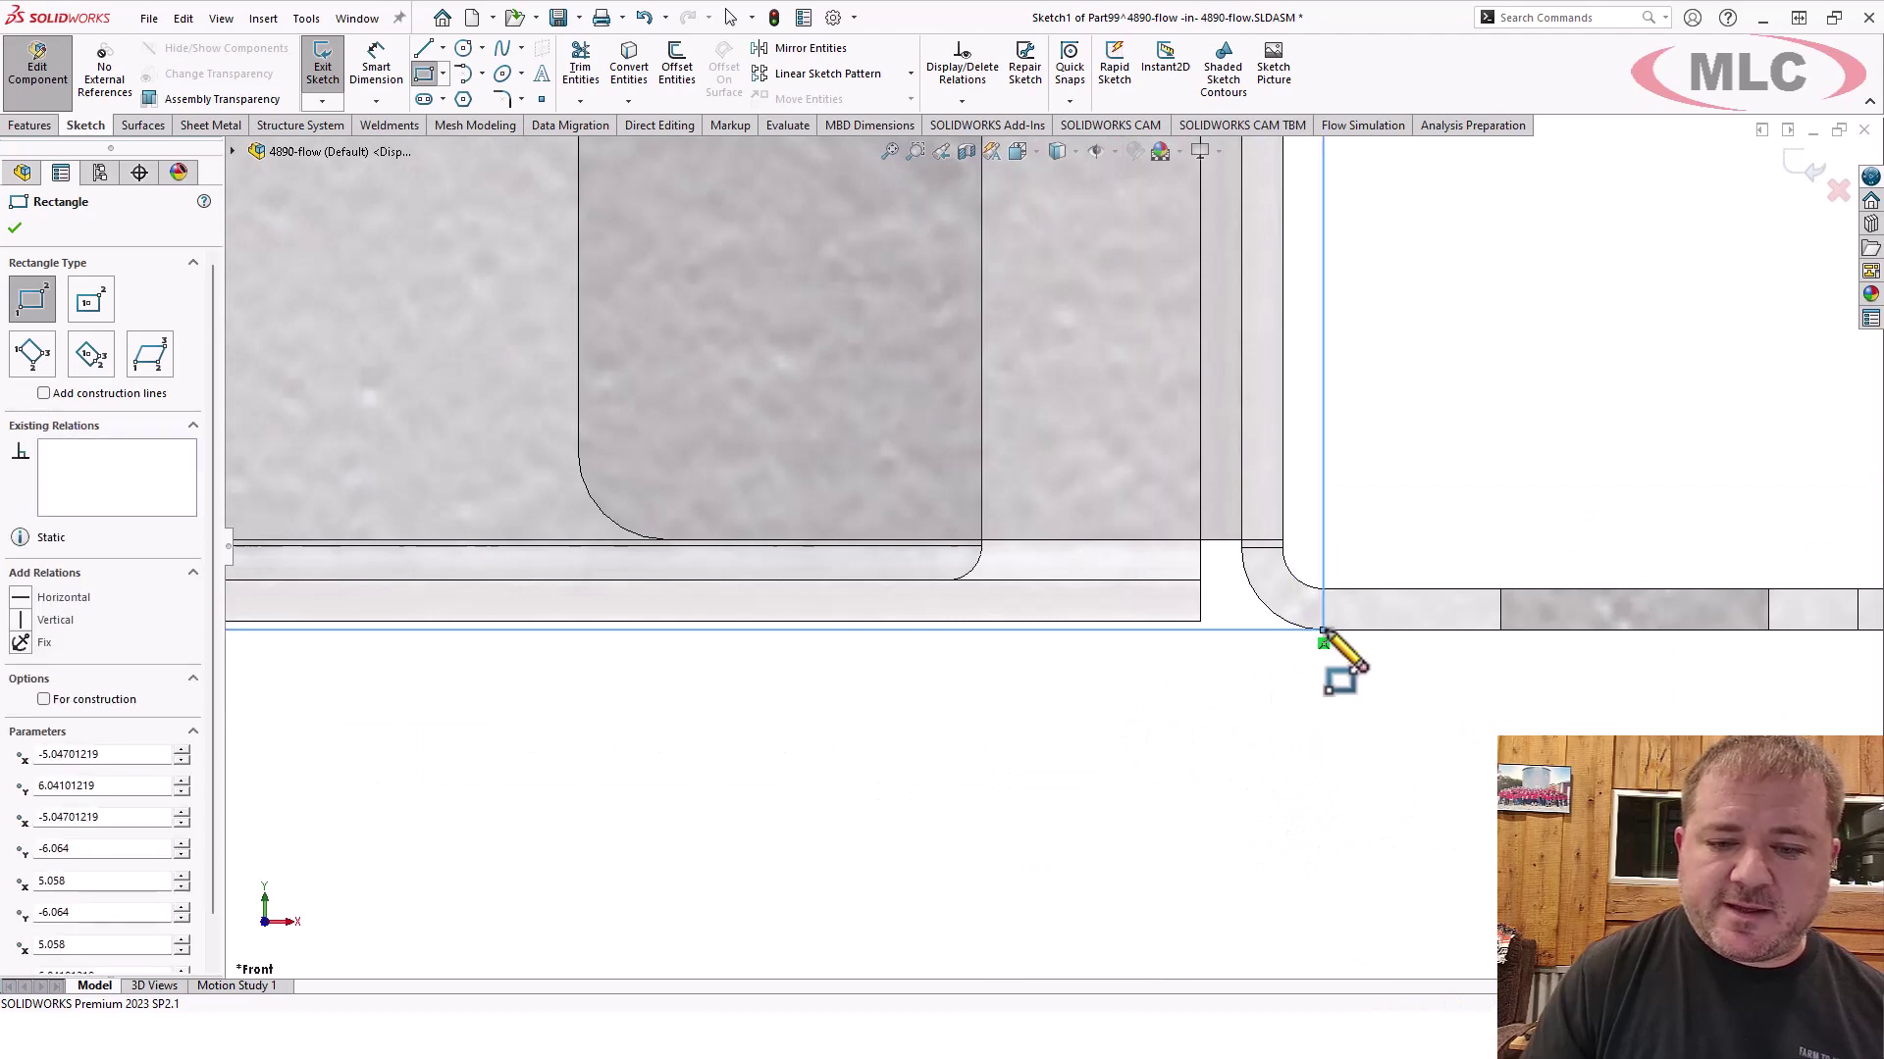
scroll(1295, 671, "up", 8)
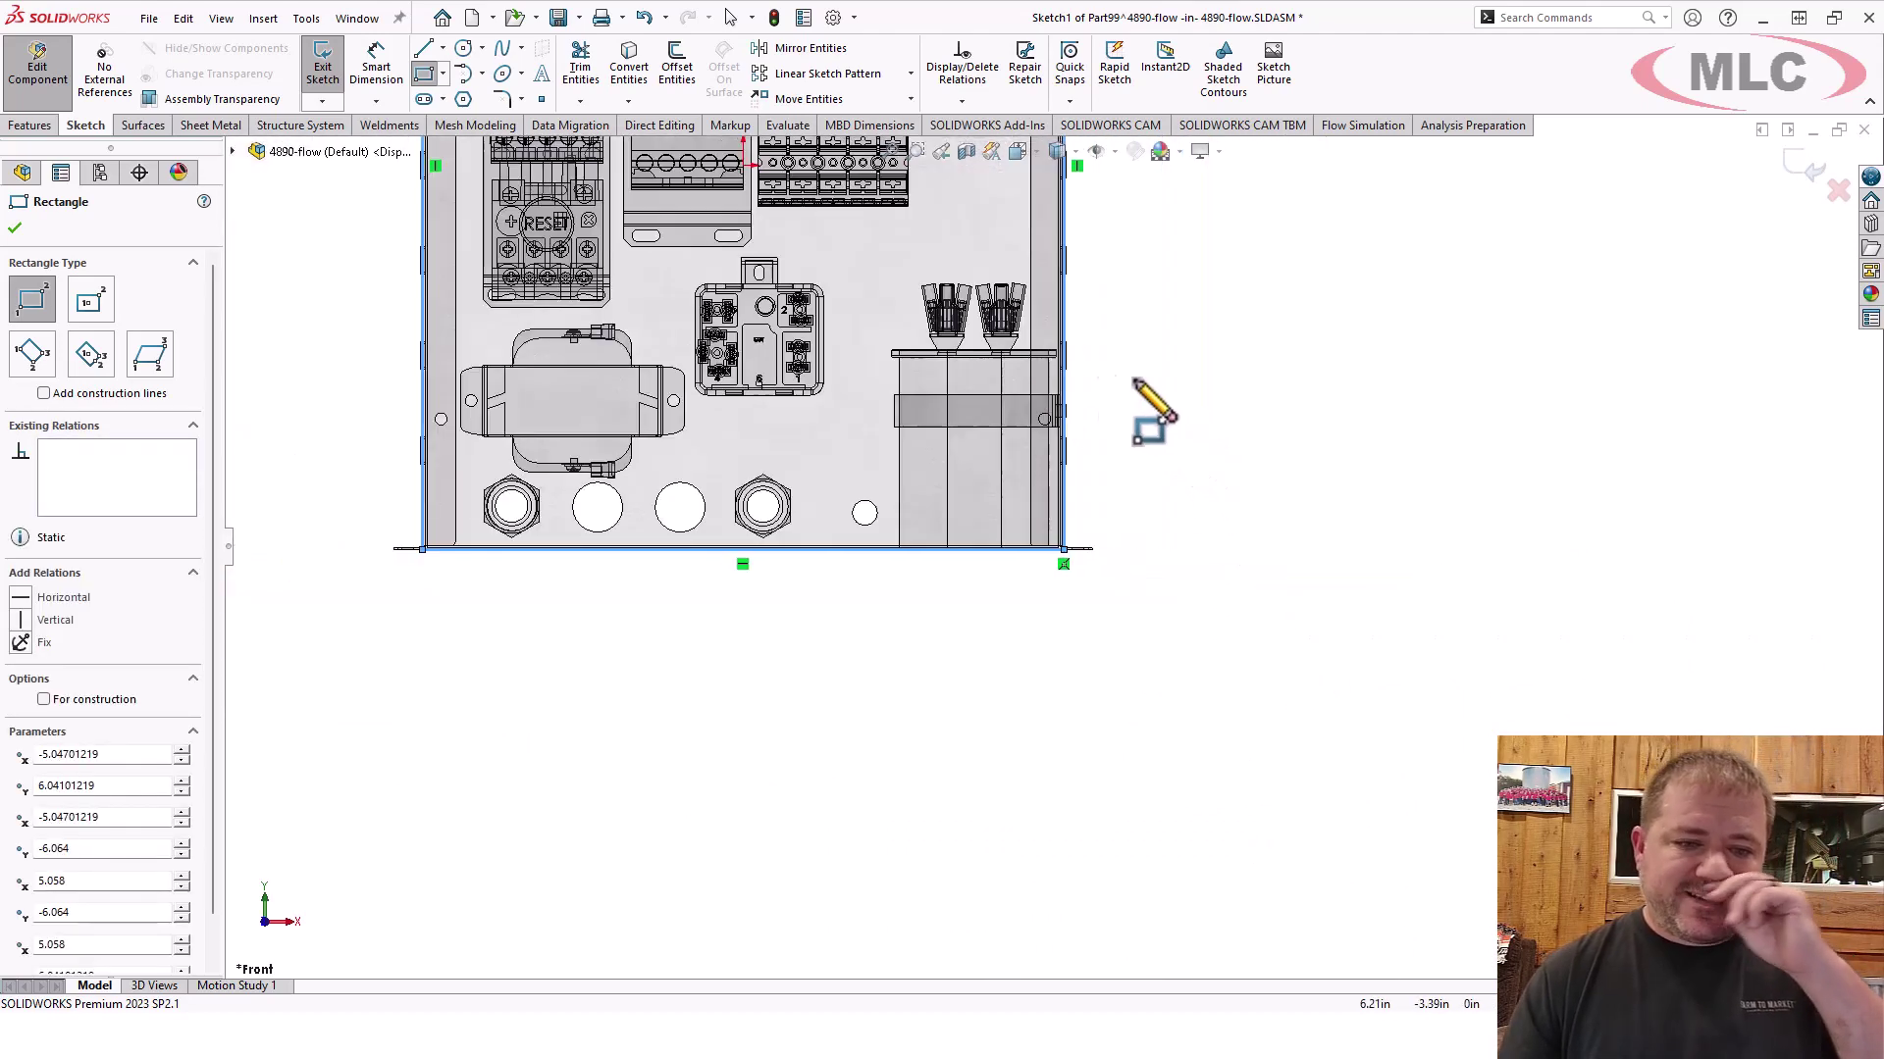
scroll(1039, 286, "up", 3)
scroll(1039, 289, "down", 4)
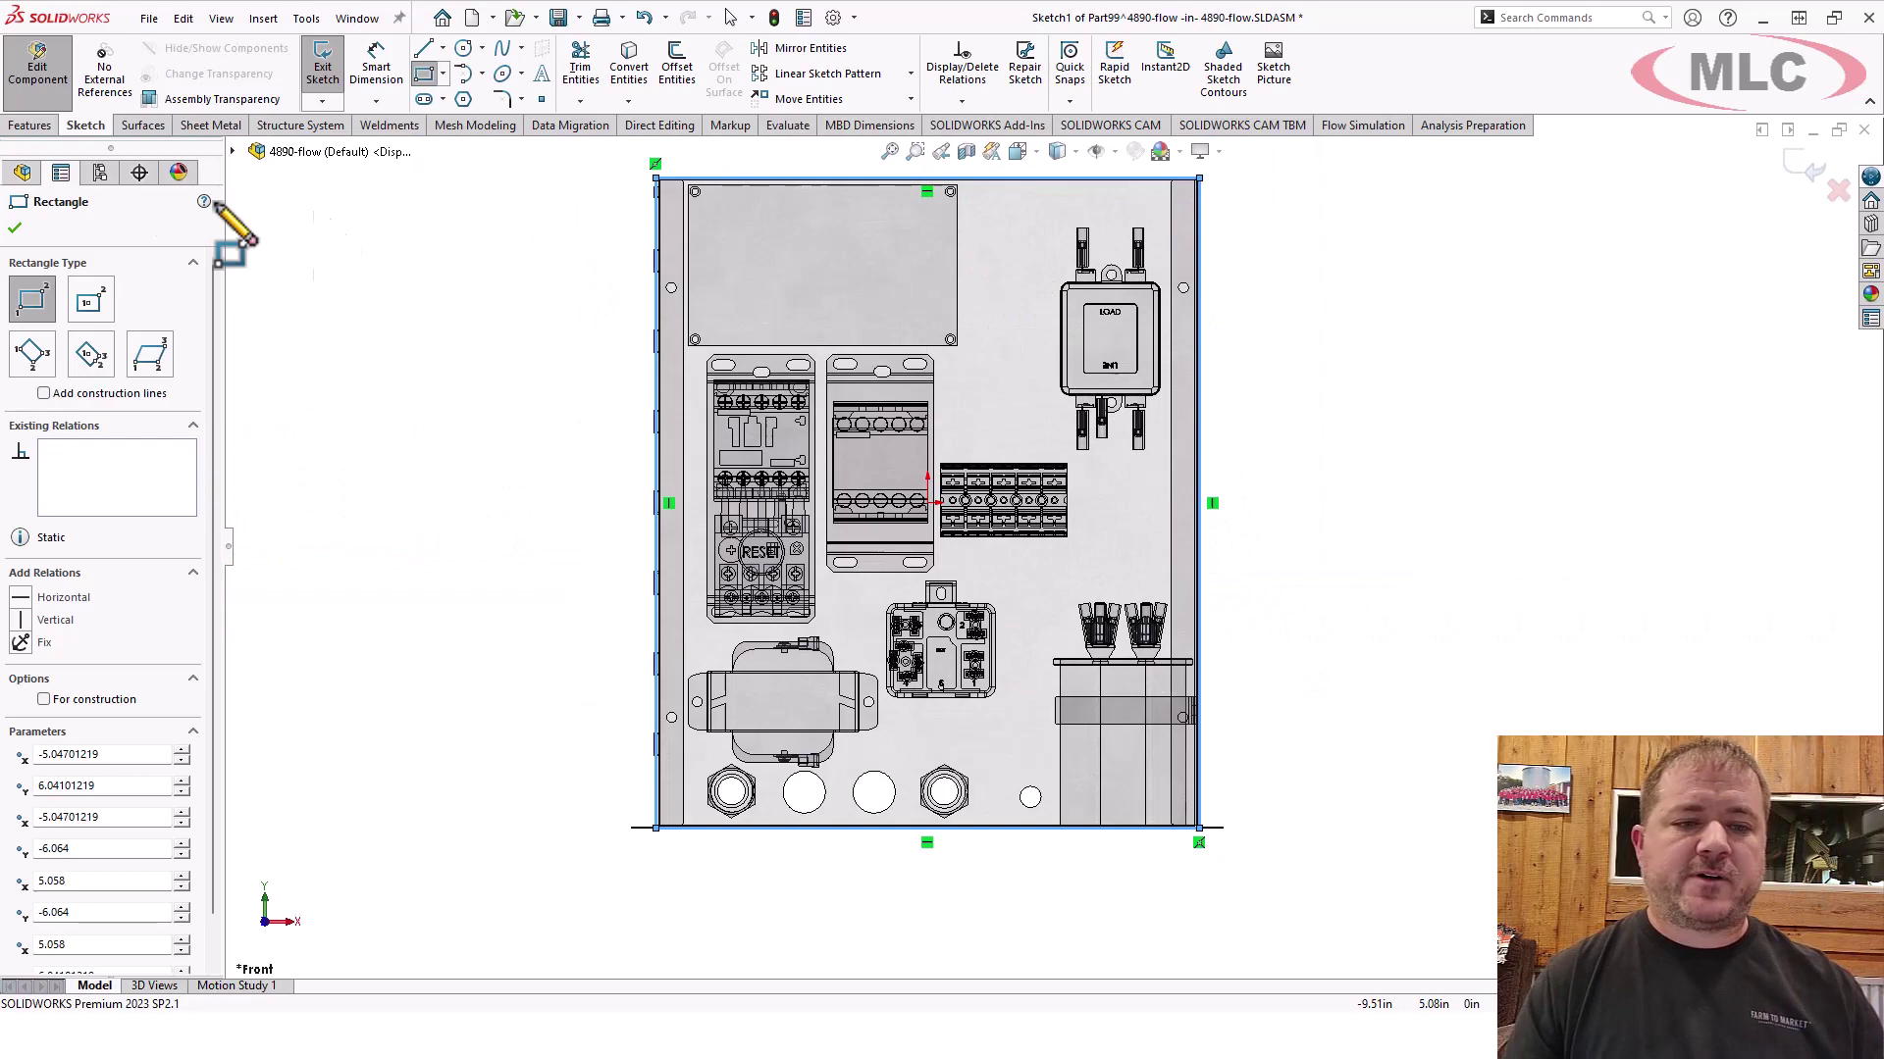
Extrude the rectangle with Up To Vertex, ending at the upper corner of the cabinet's front flange.
left_click(33, 126)
left_click(331, 65)
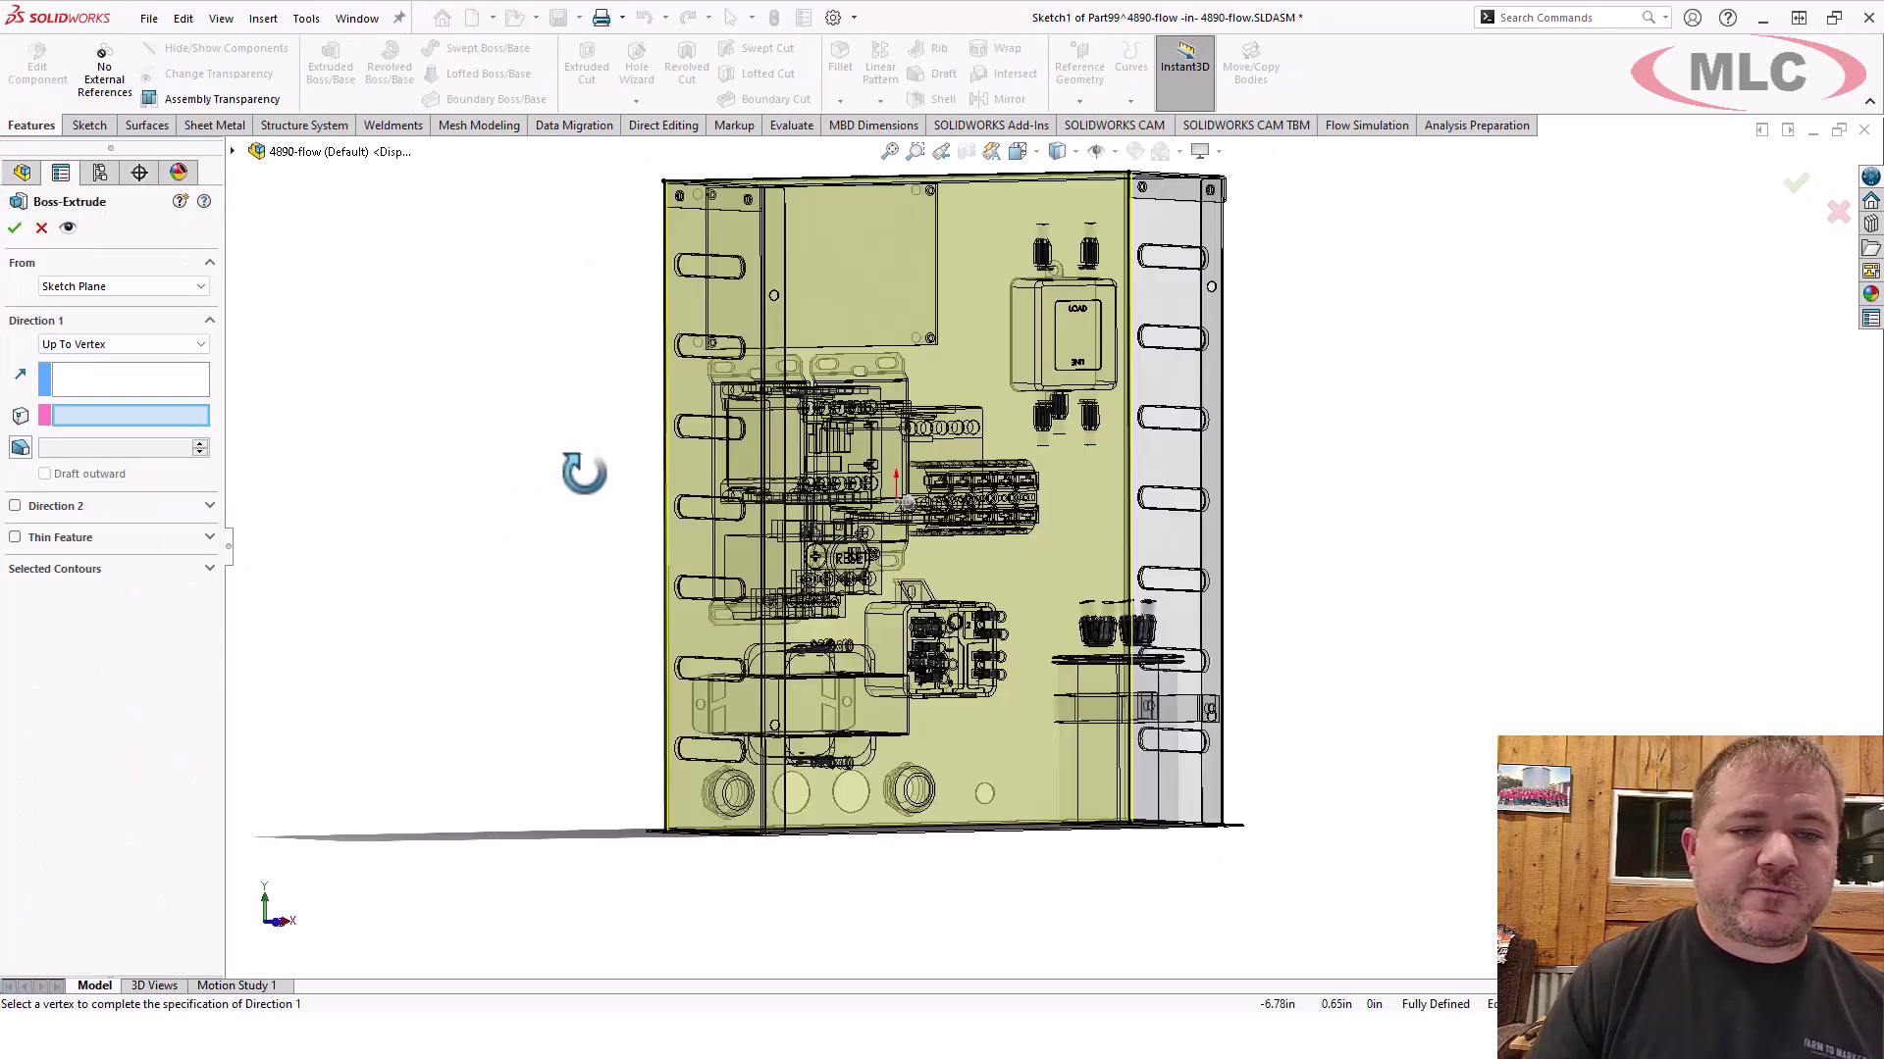
scroll(816, 294, "down", 8)
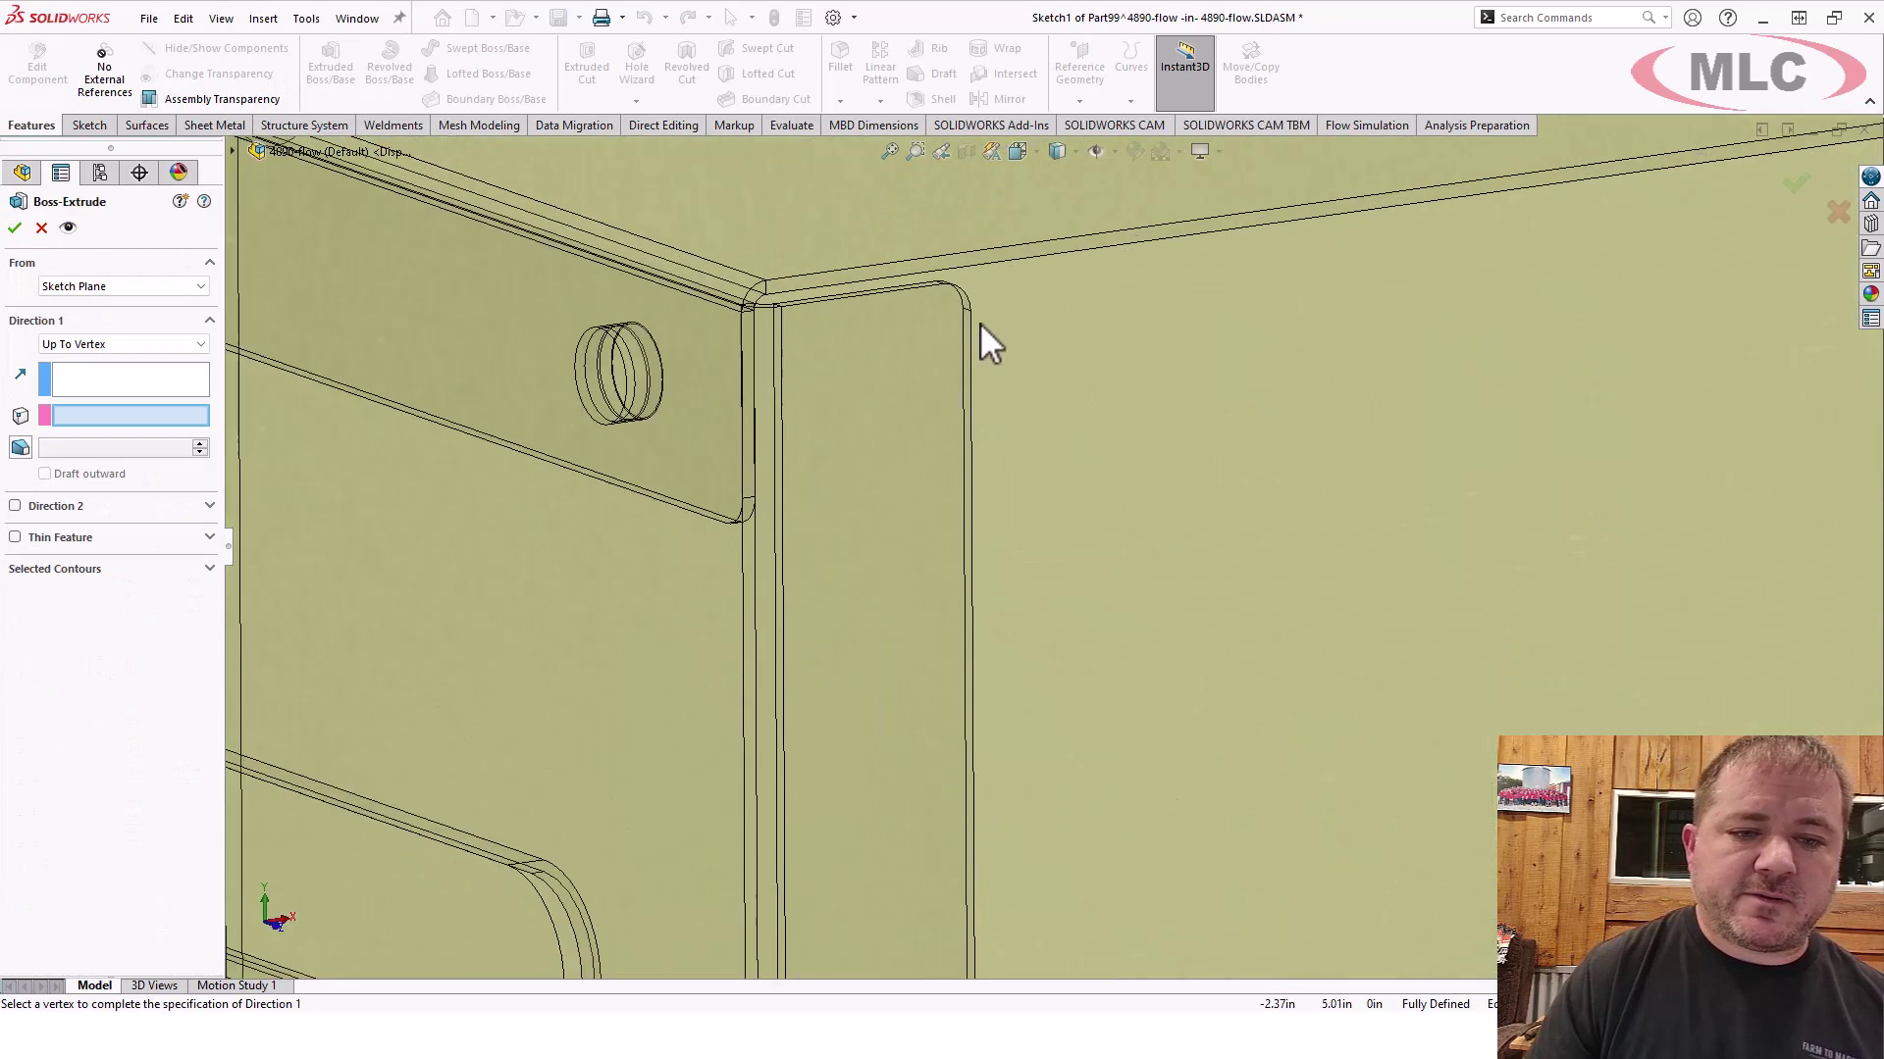
left_click(934, 285)
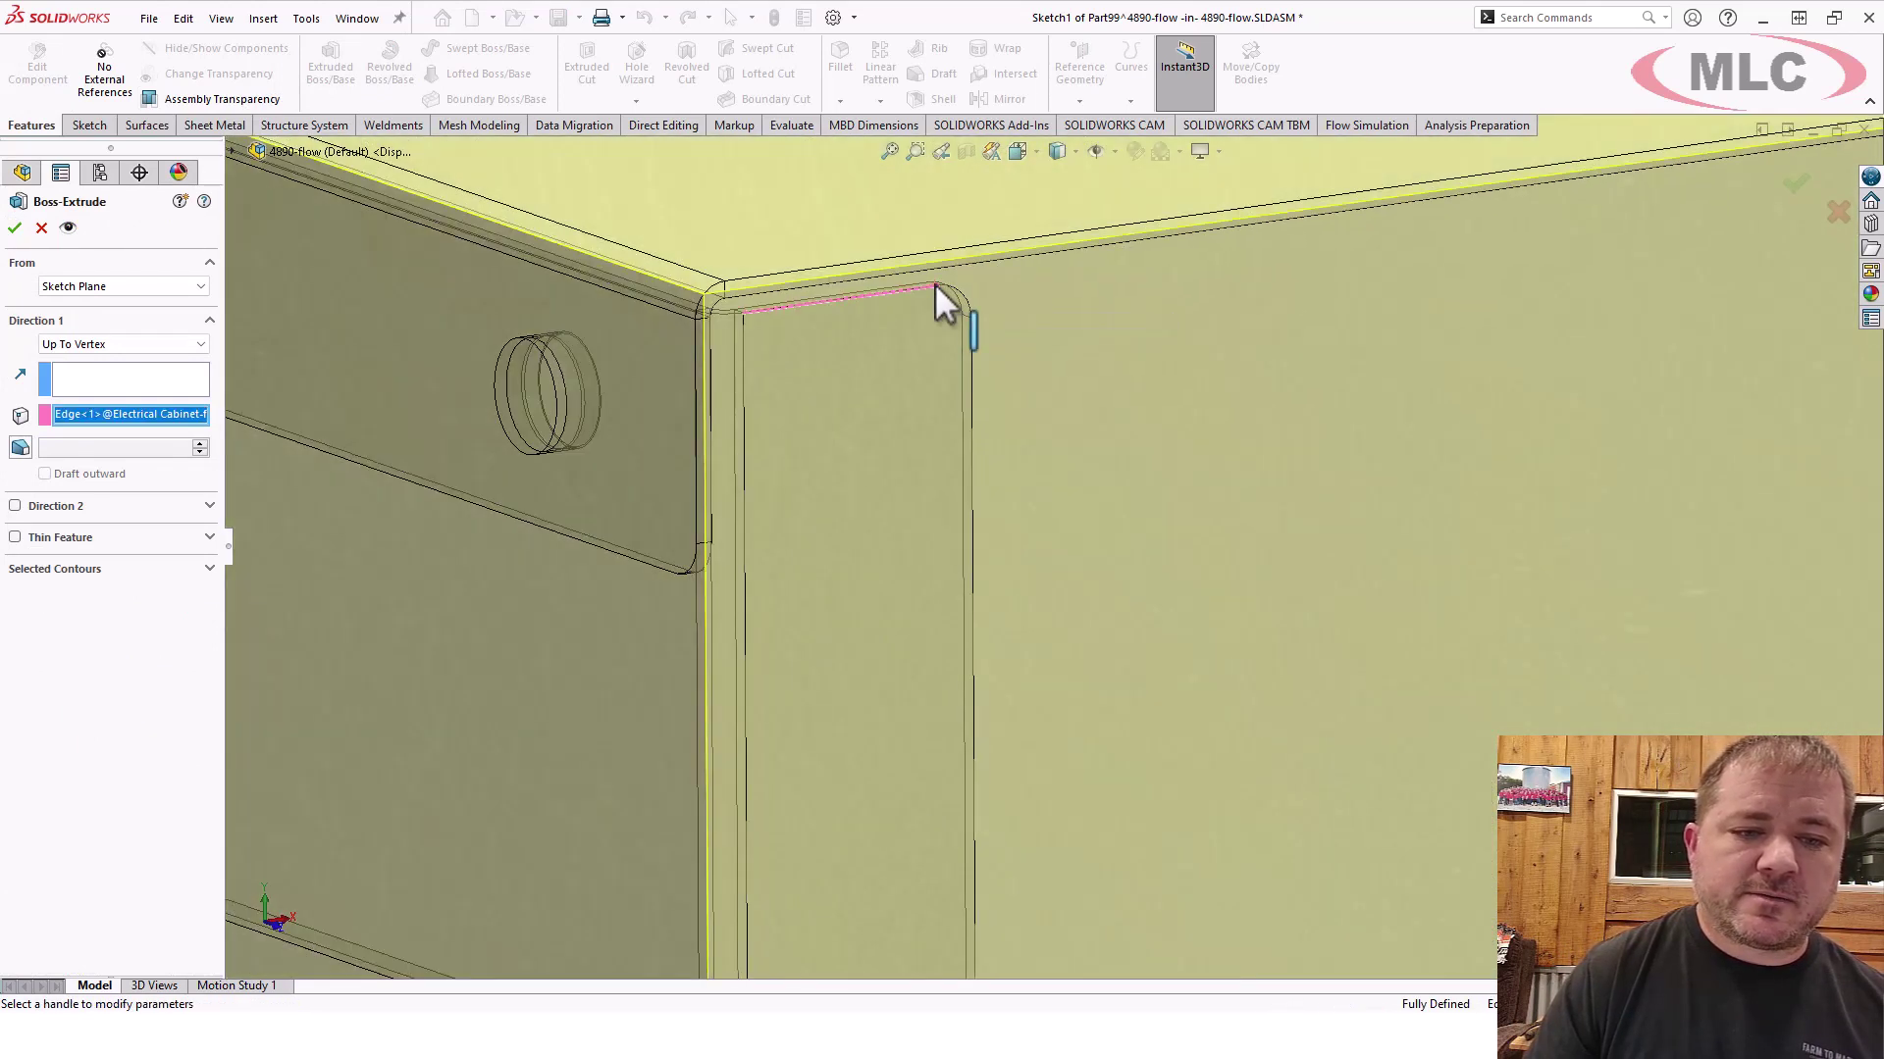
right_click(934, 285)
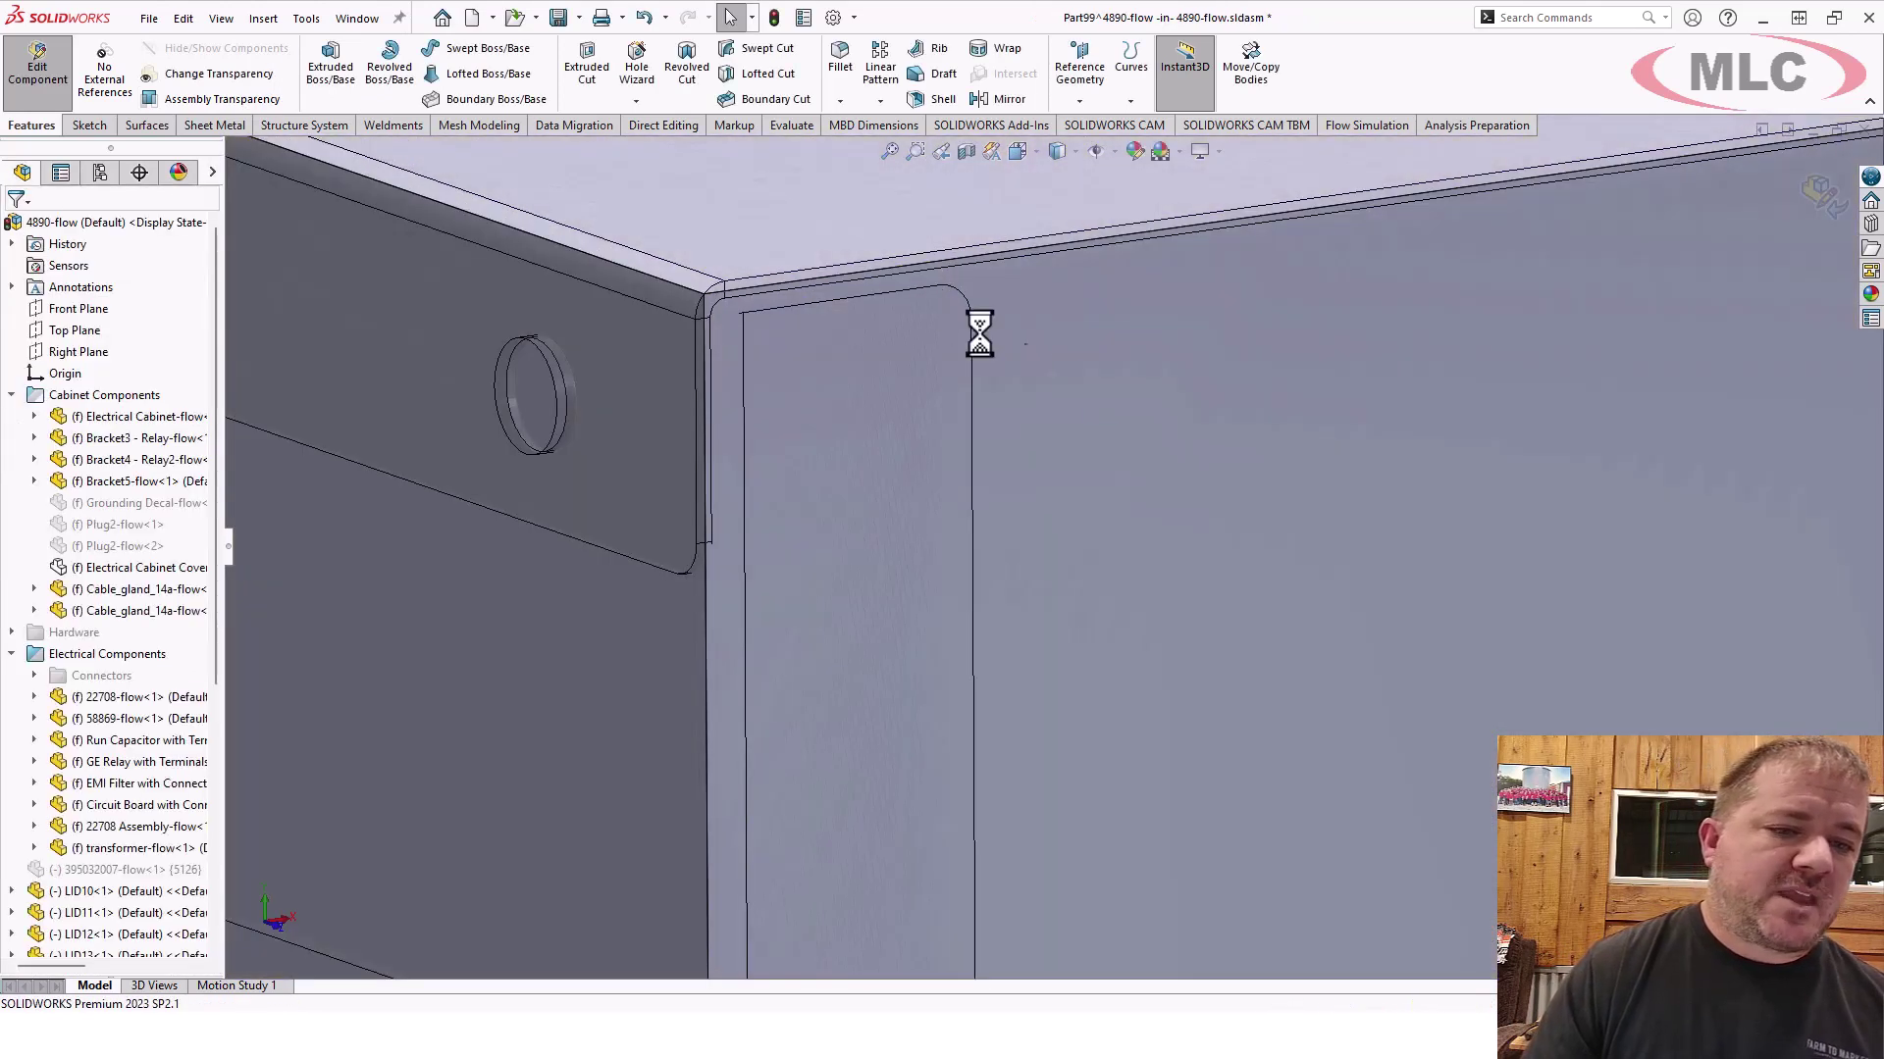
scroll(1168, 391, "up", 3)
scroll(1288, 525, "up", 5)
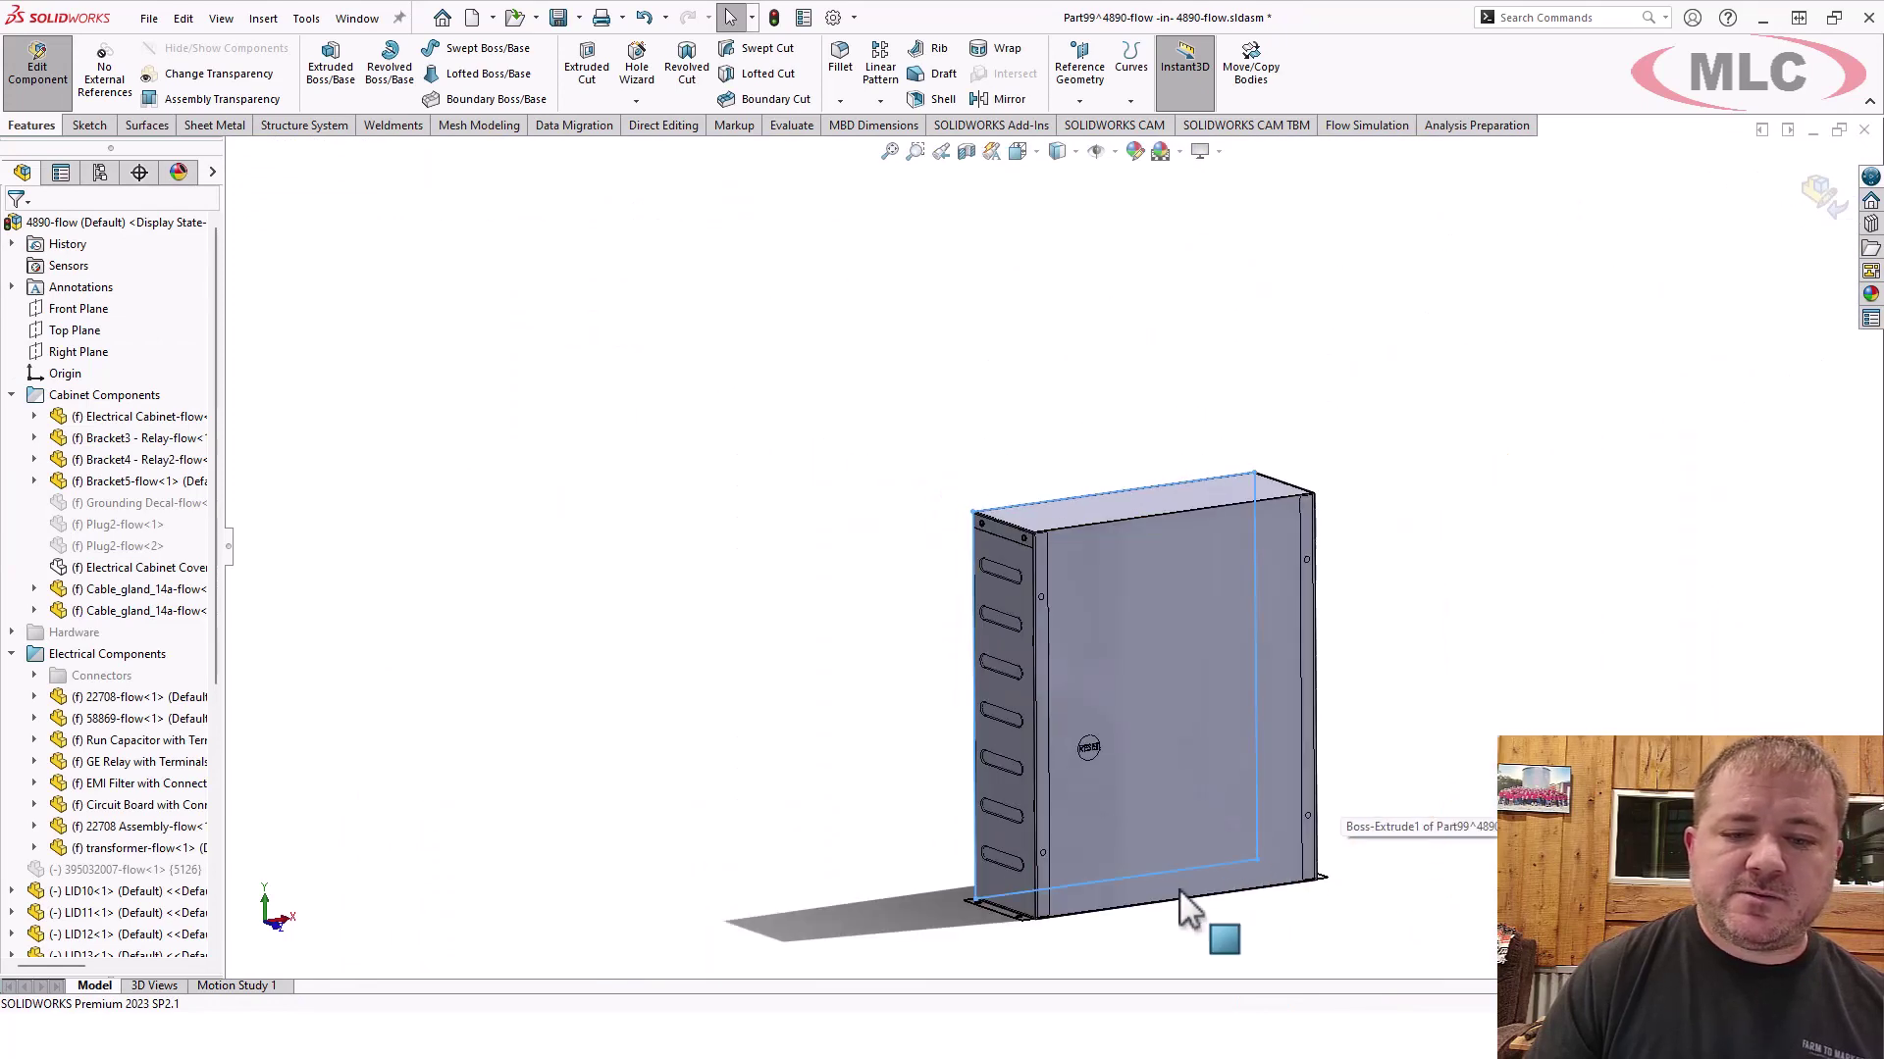
Shell the extruded block outward with a 0.10 in wall thickness, removing no faces.
scroll(1182, 897, "down", 2)
left_click(509, 239)
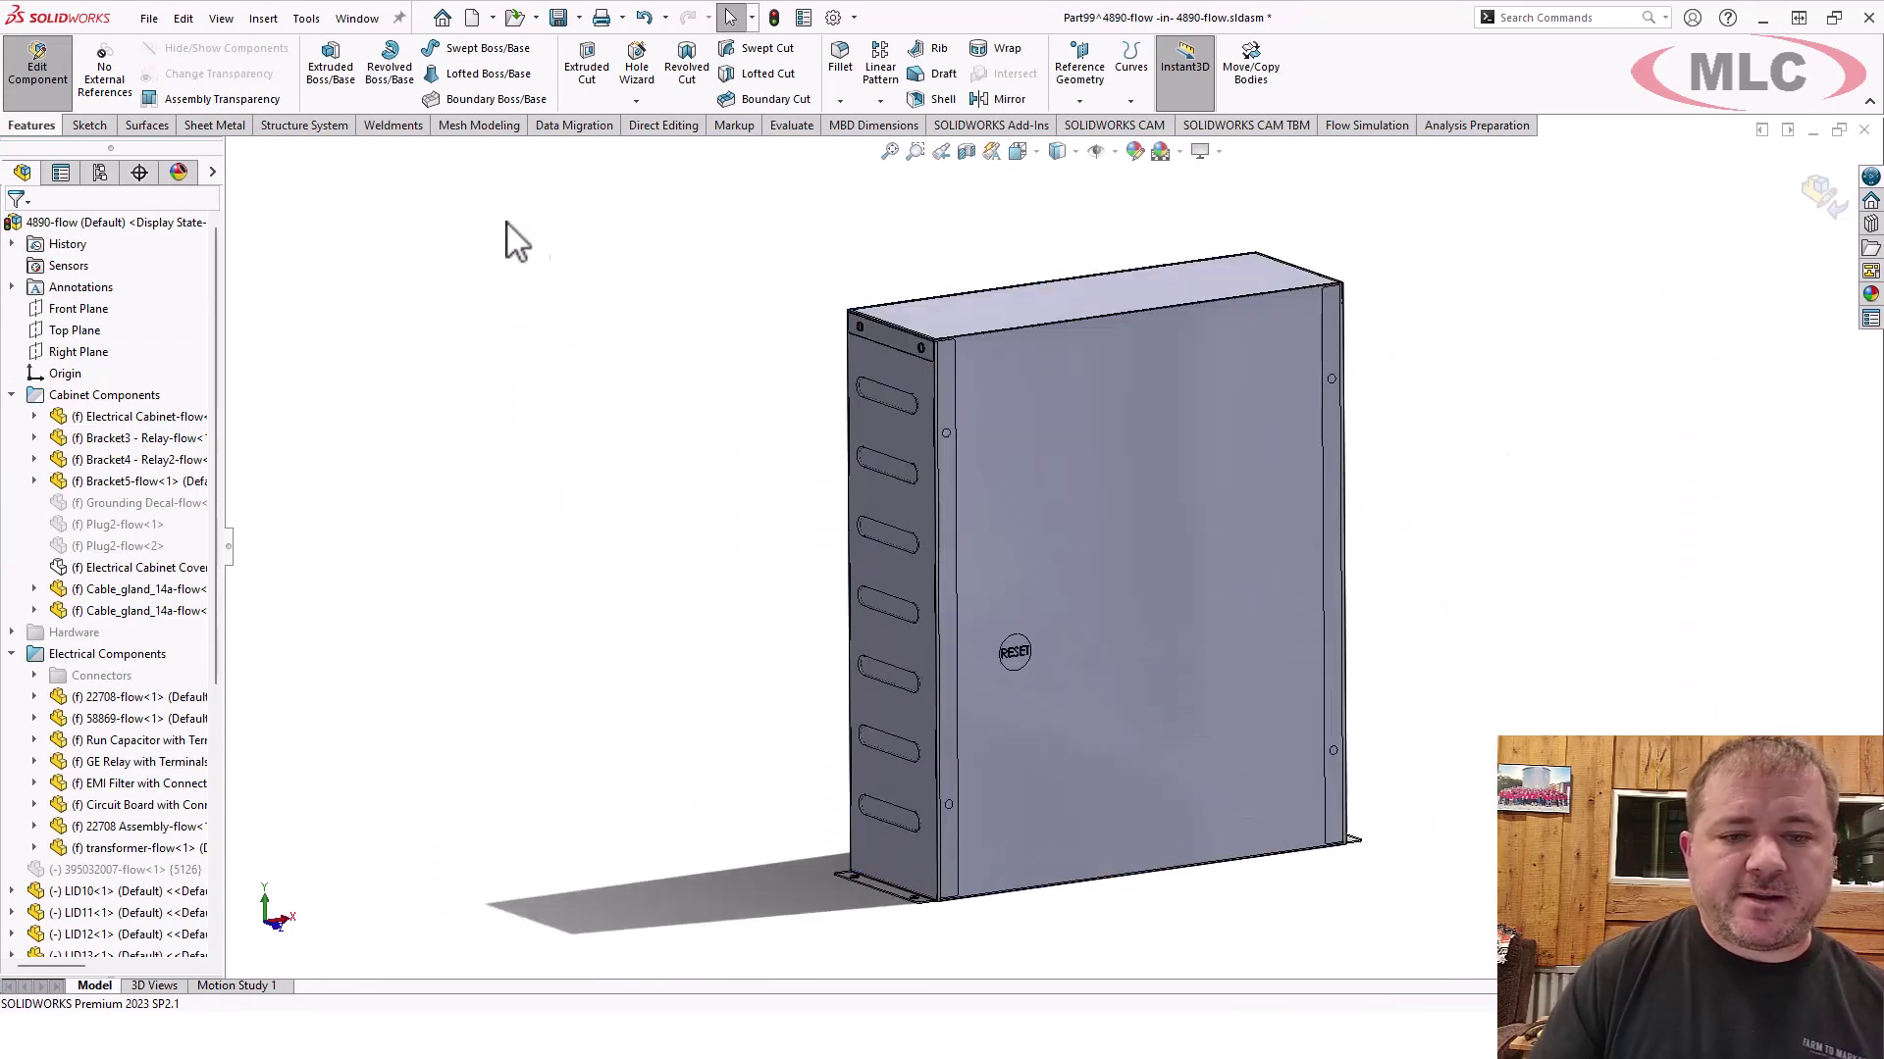
middle_click_drag(1080, 538, 972, 239)
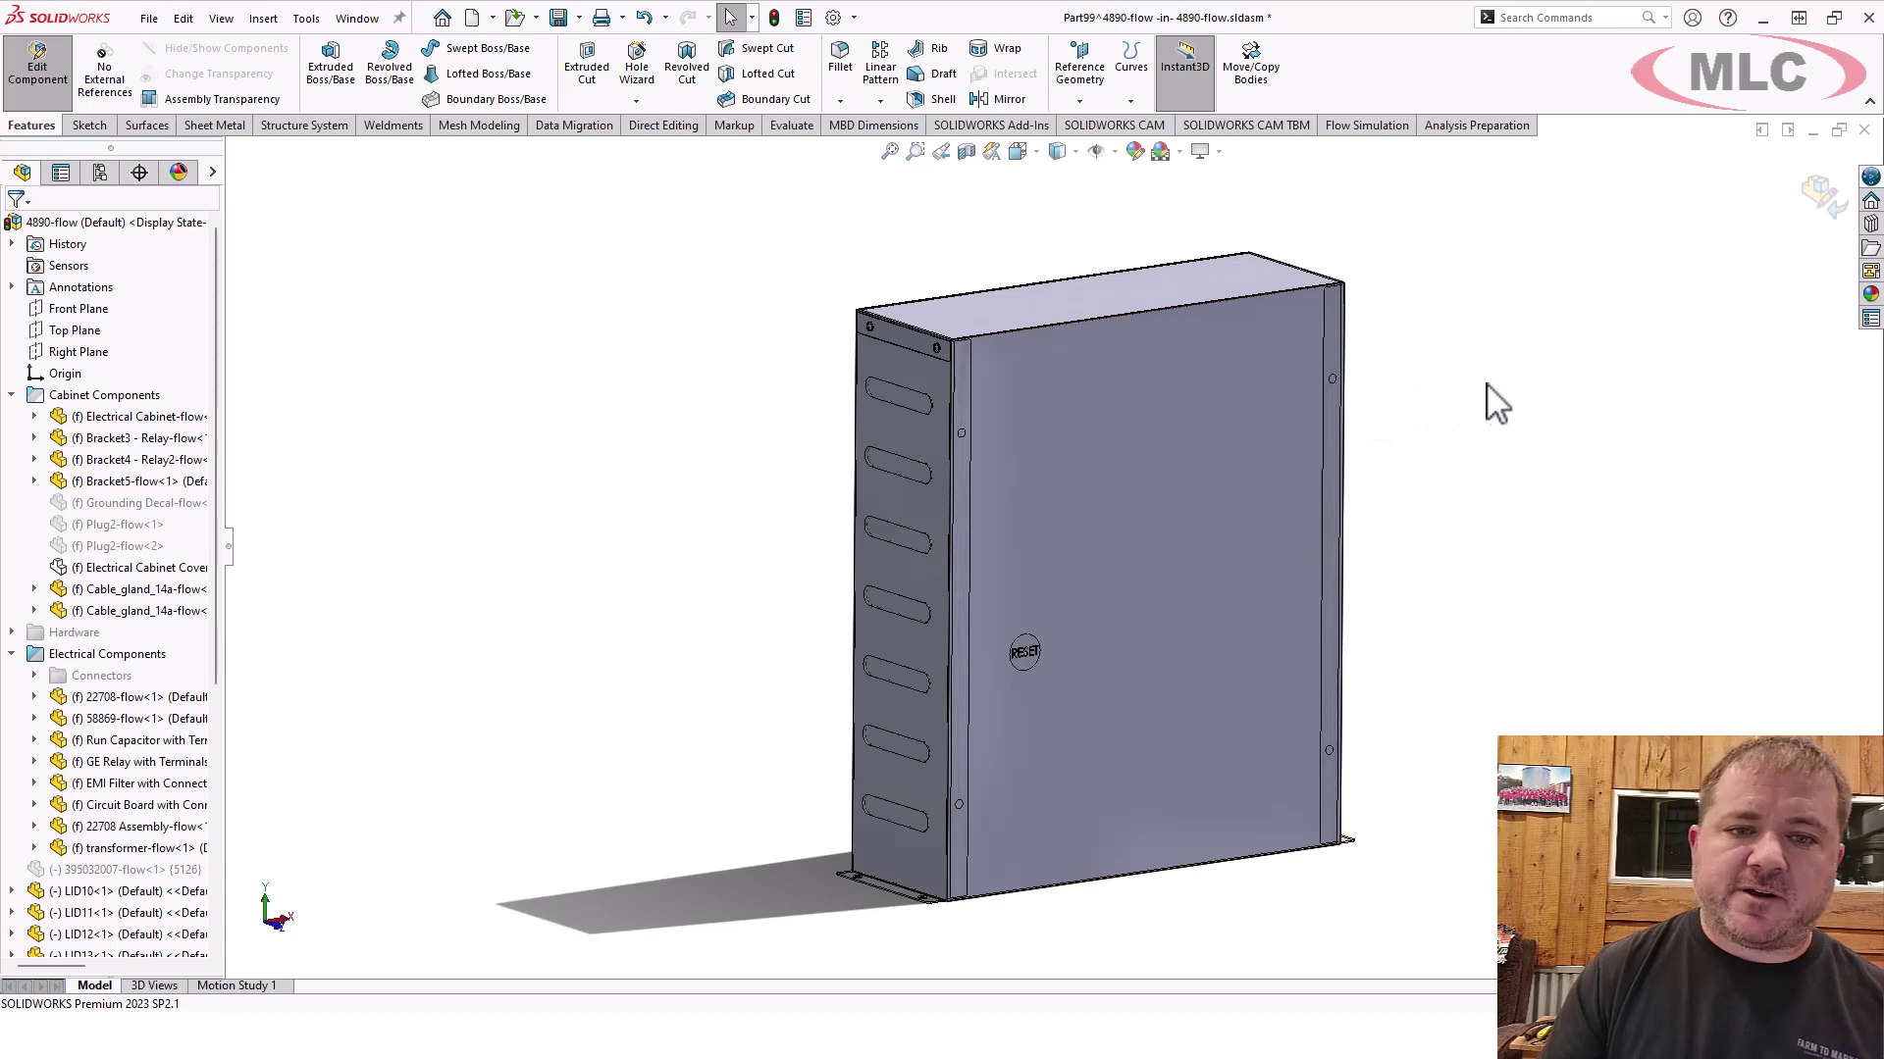
left_click(922, 102)
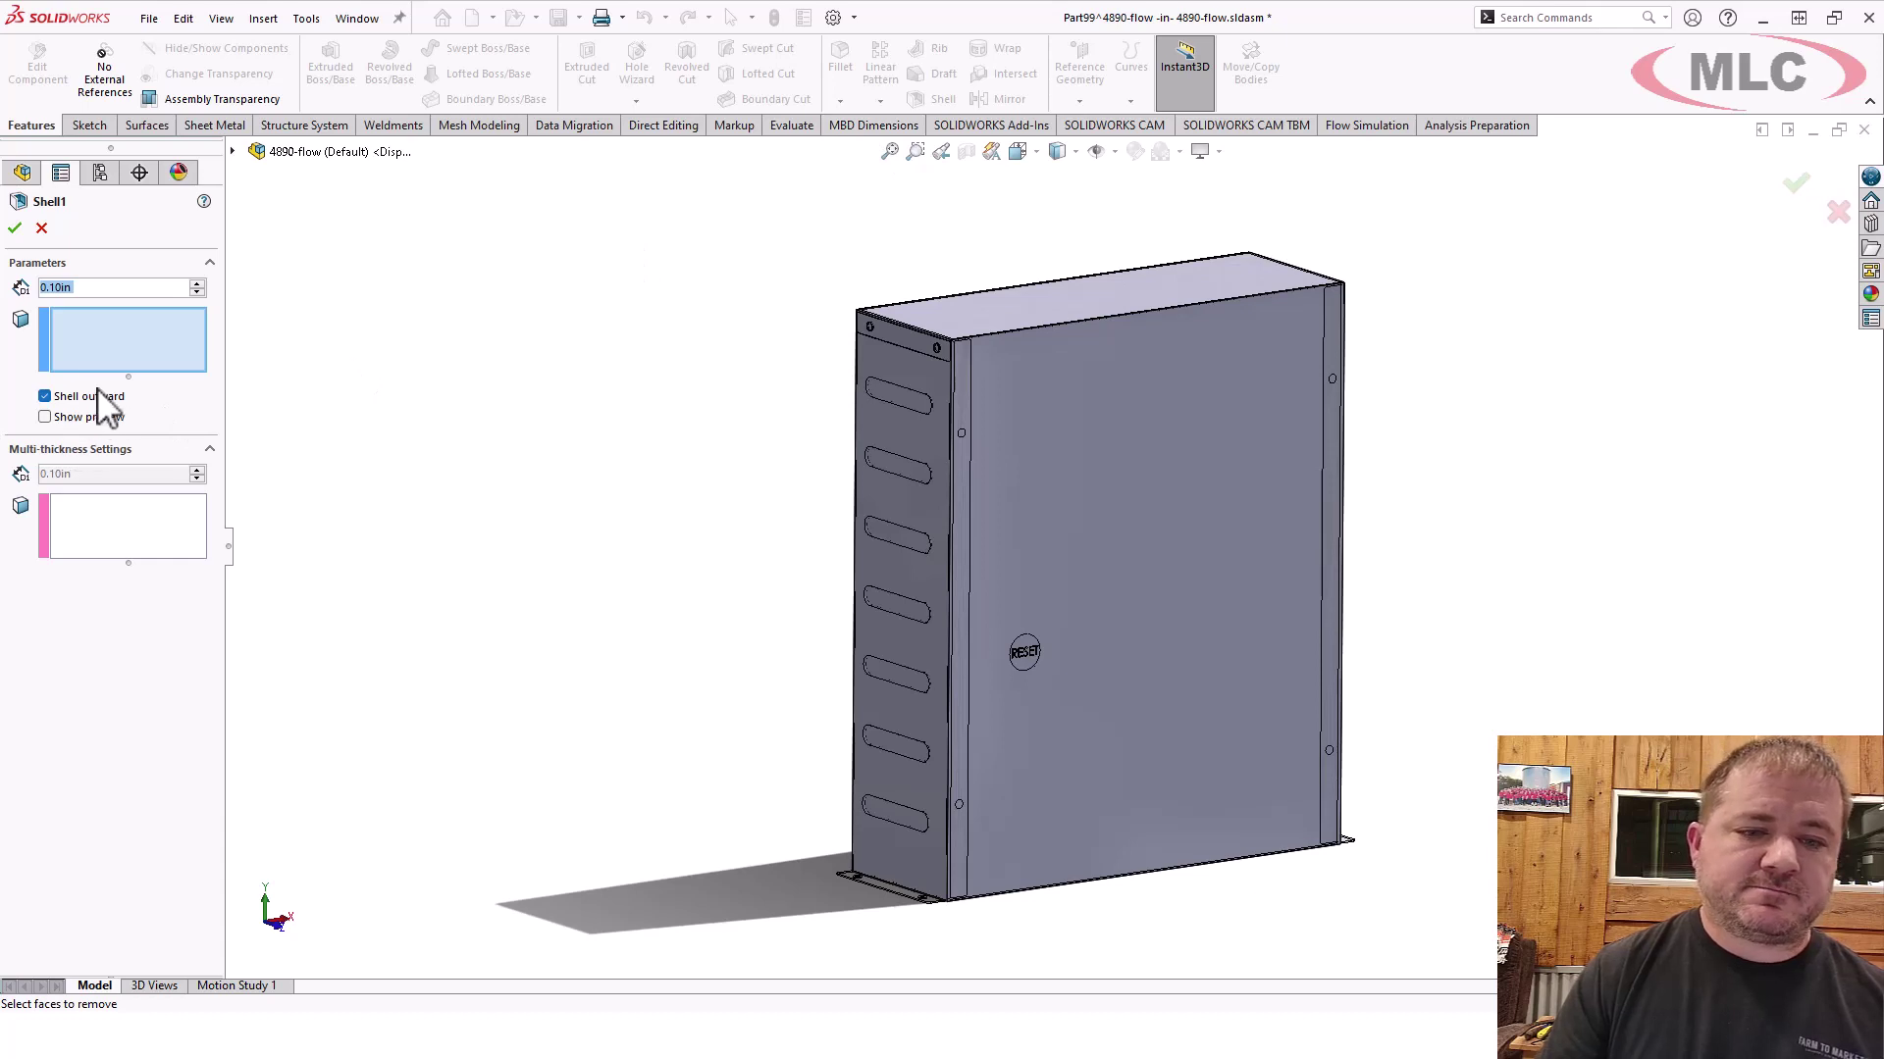
left_click(15, 230)
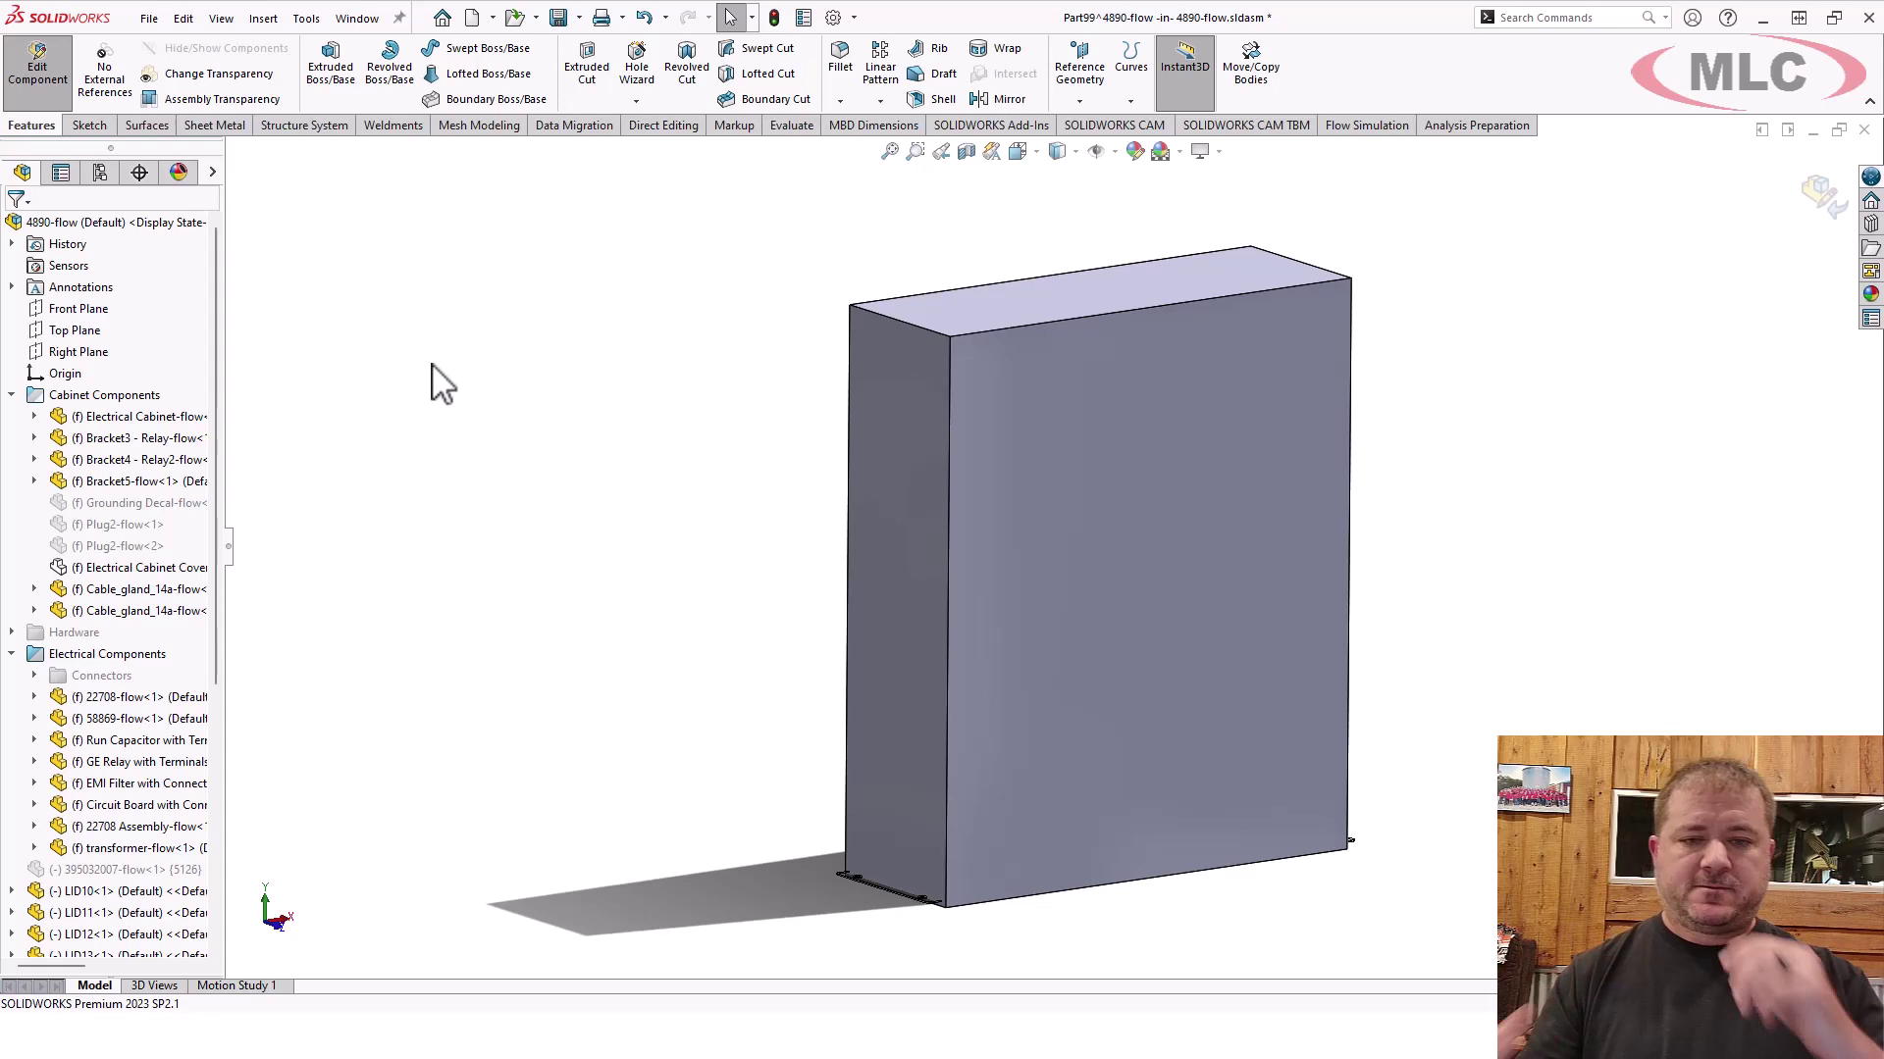
Hide the shelled box part and return to editing the assembly.
mouse_move(527, 538)
middle_mouse_down()
mouse_move(504, 336)
mouse_move(517, 559)
mouse_move(580, 526)
mouse_move(560, 530)
middle_mouse_up()
left_click(1042, 673)
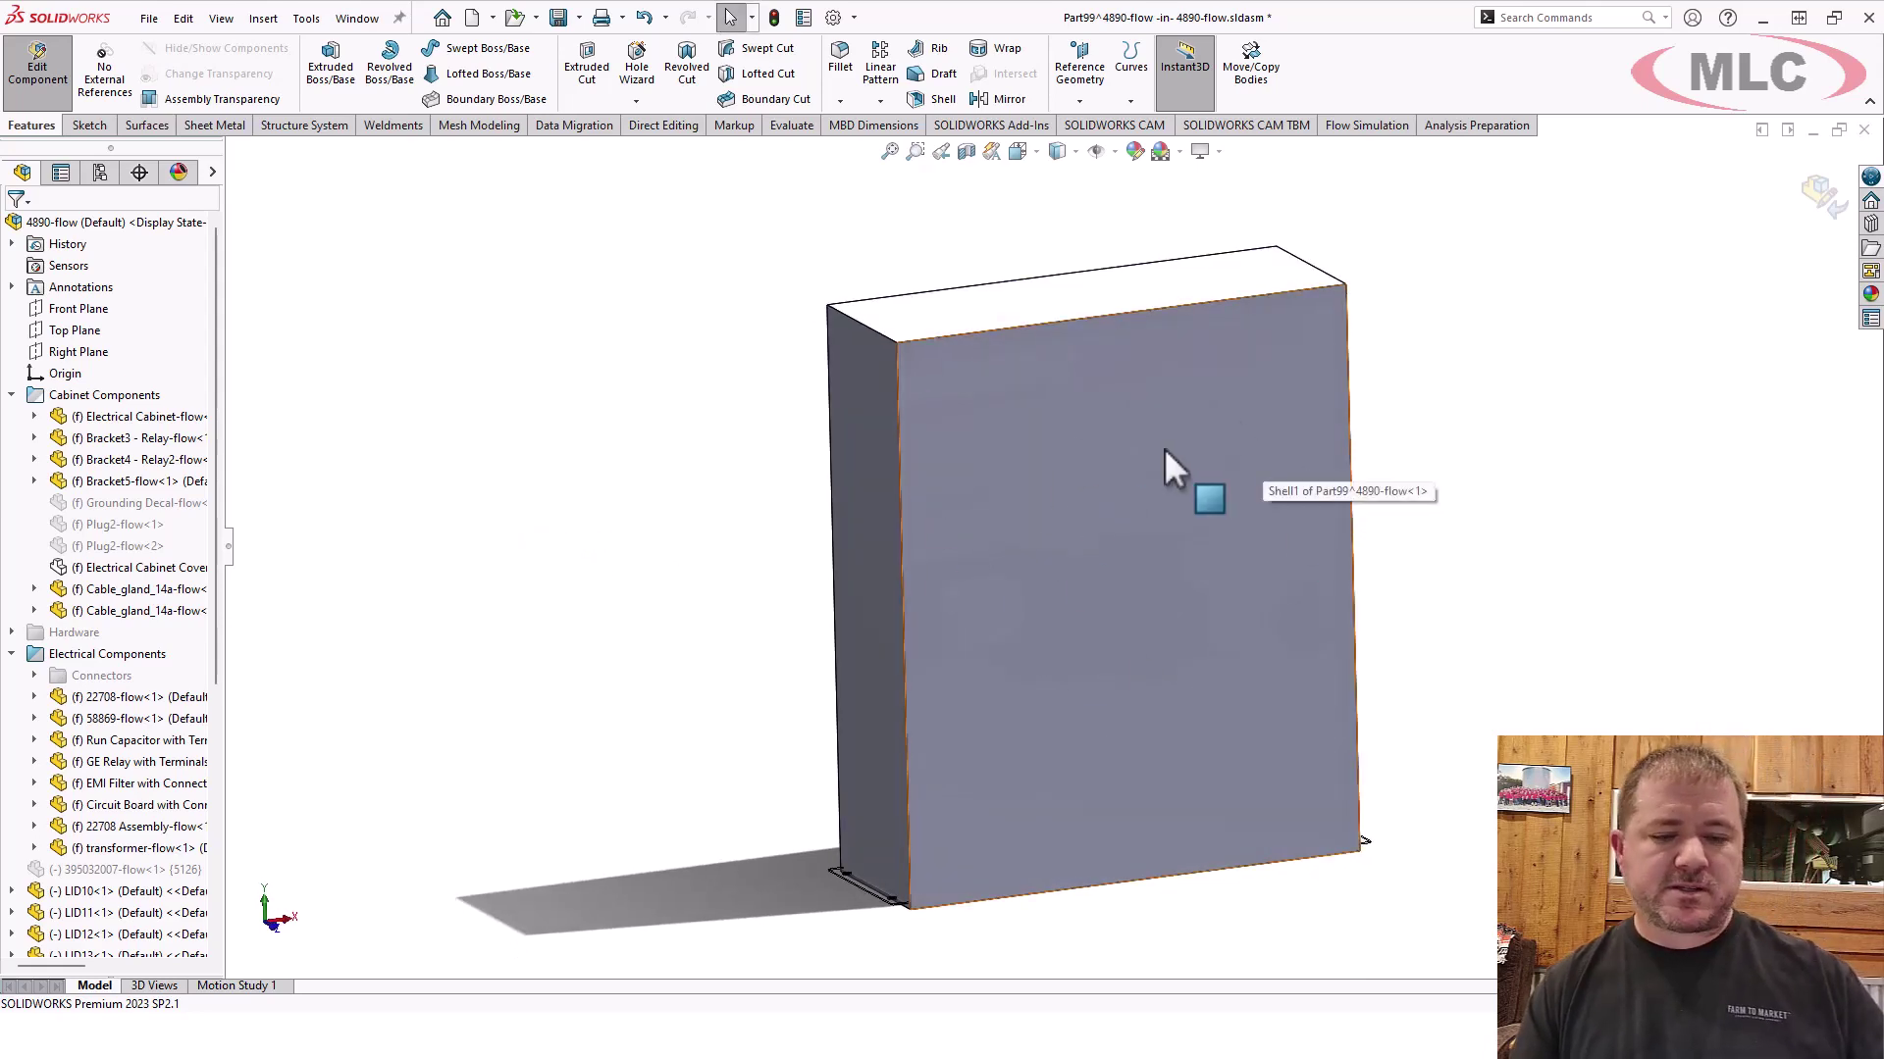
key("Tab")
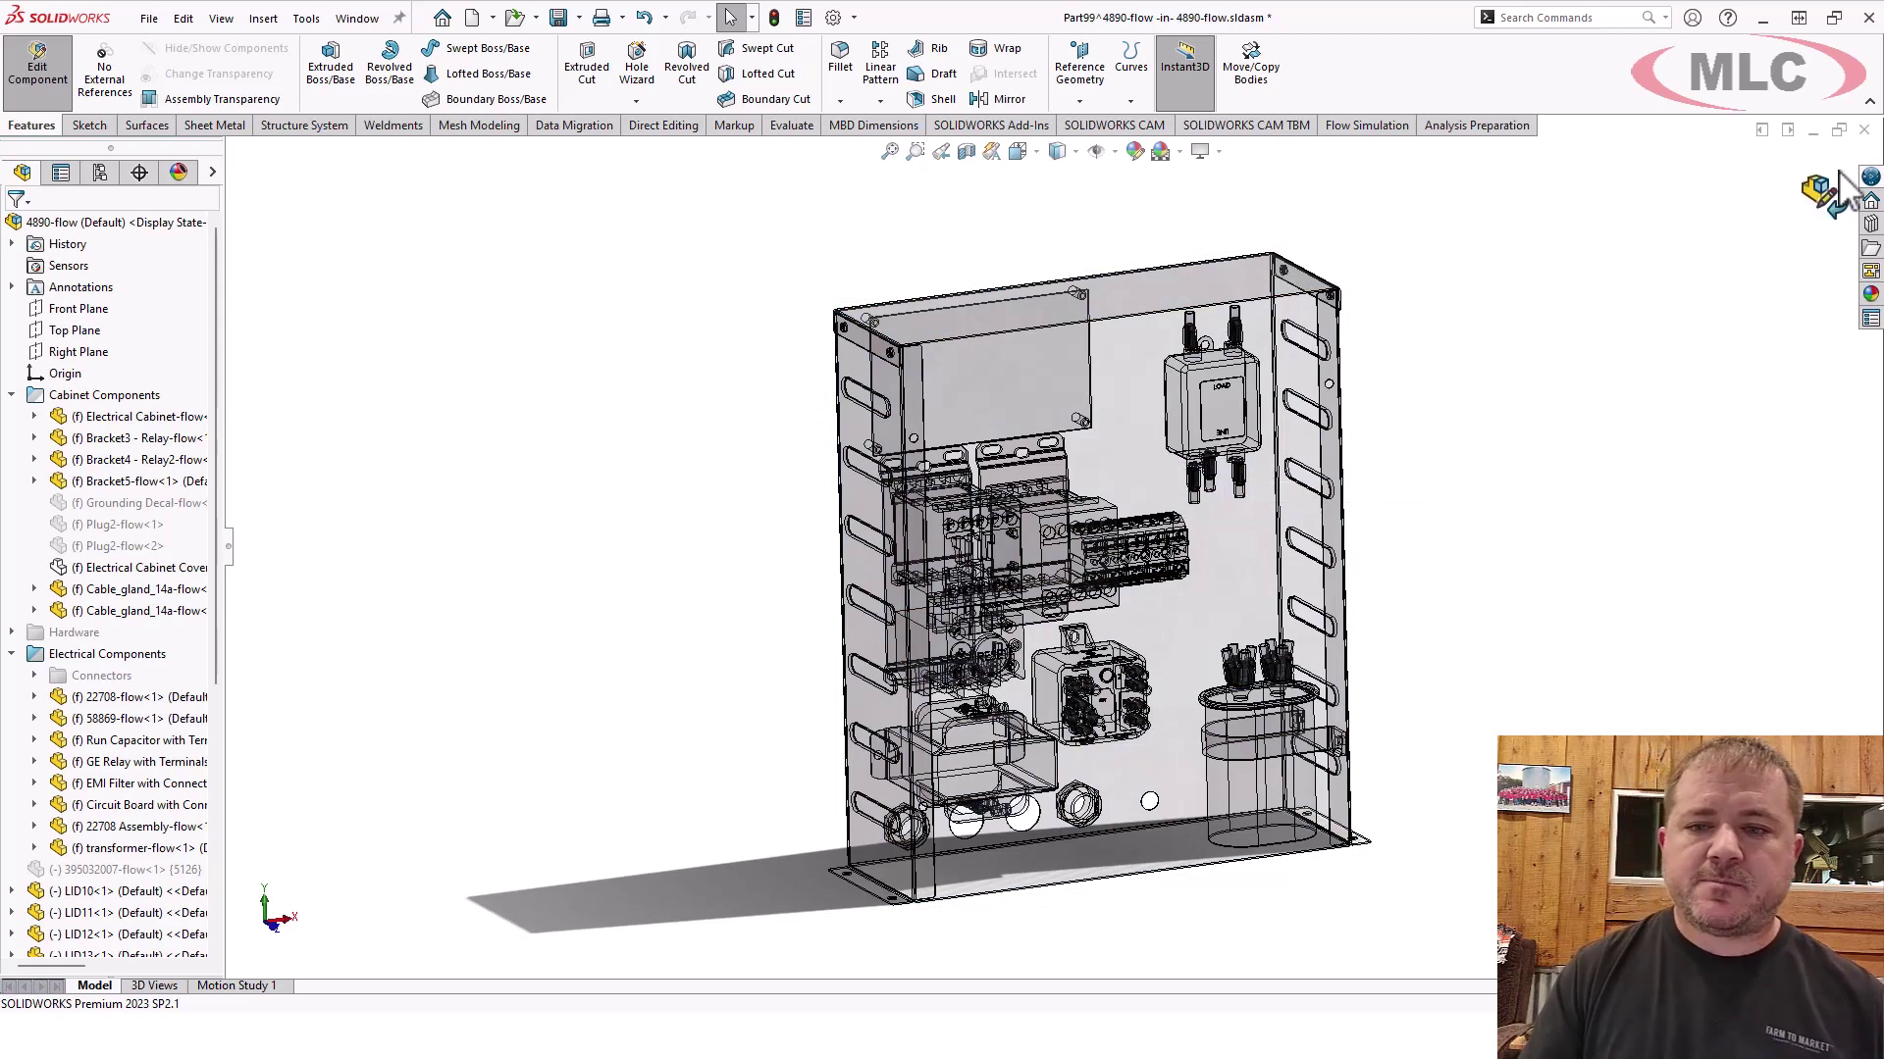
left_click(1827, 192)
Examine the cabinet's lower holes, side vents and internal electrical components from several angles.
middle_click_drag(1590, 585, 1560, 550)
scroll(1143, 792, "down", 5)
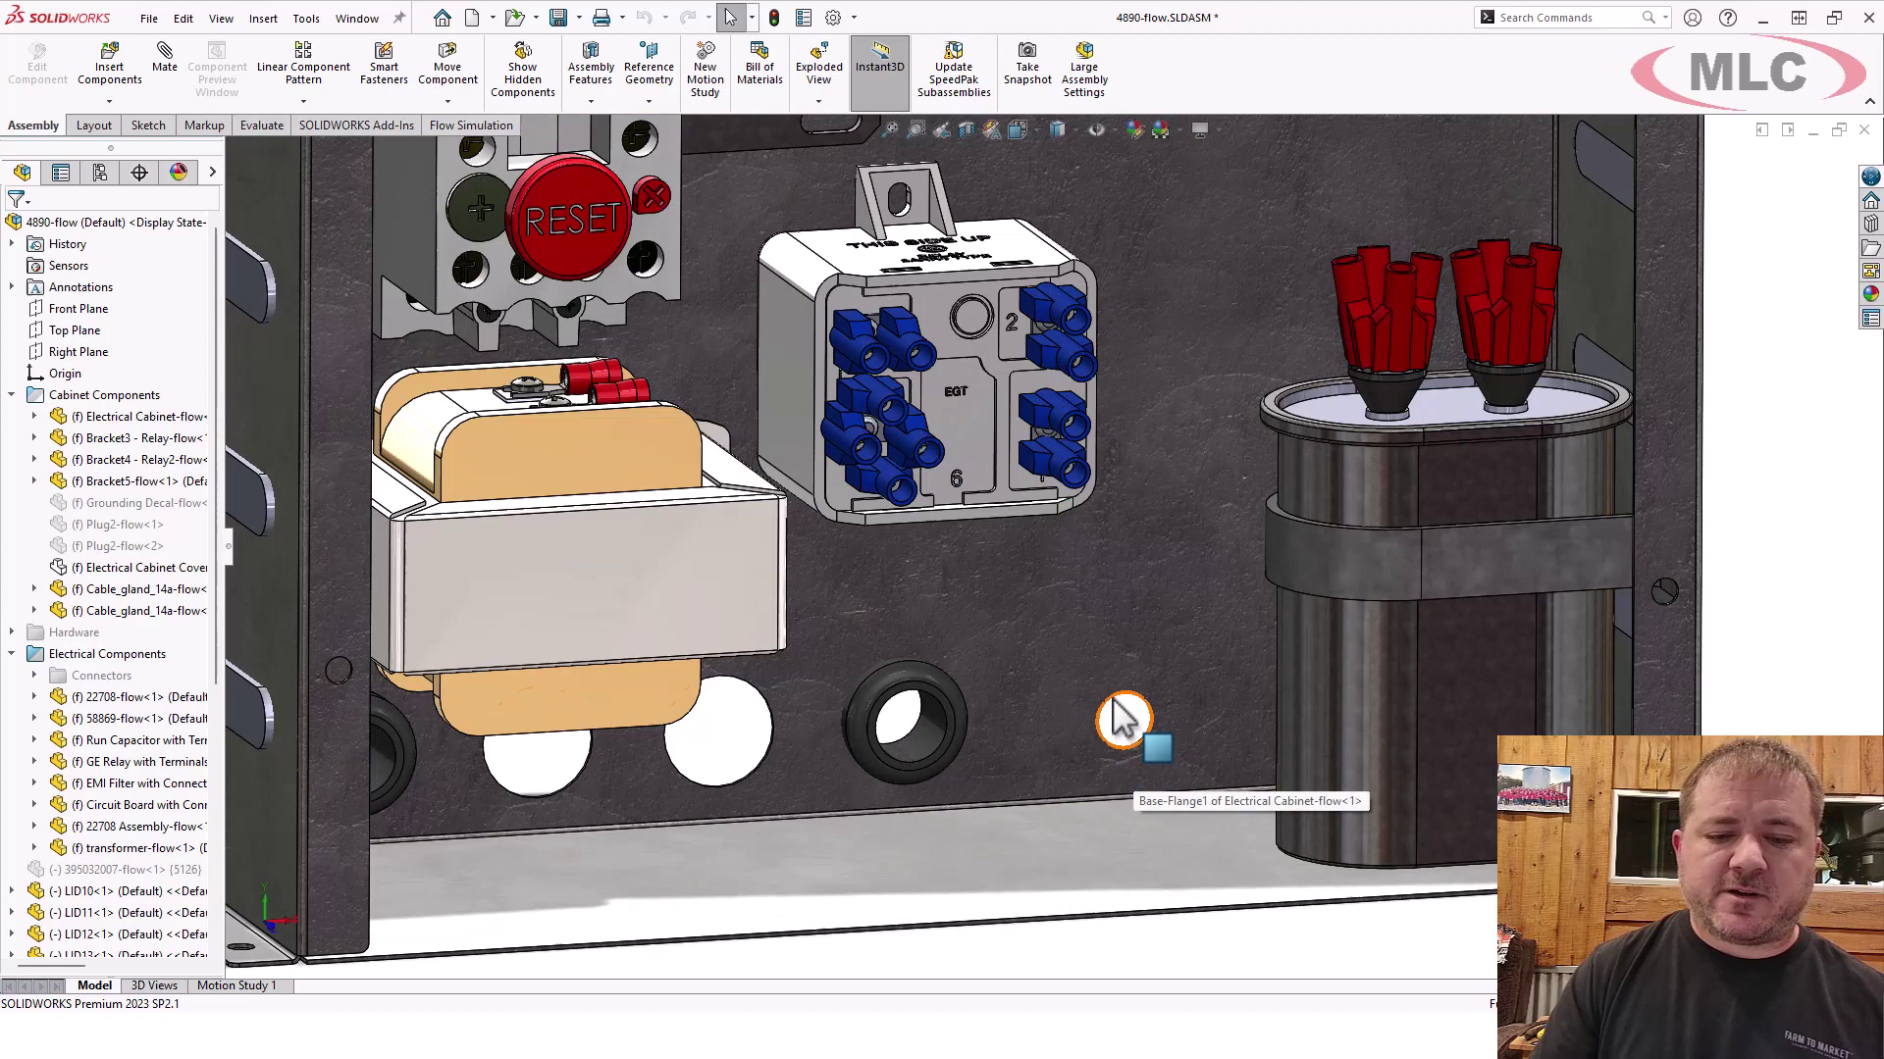
scroll(1119, 716, "up", 3)
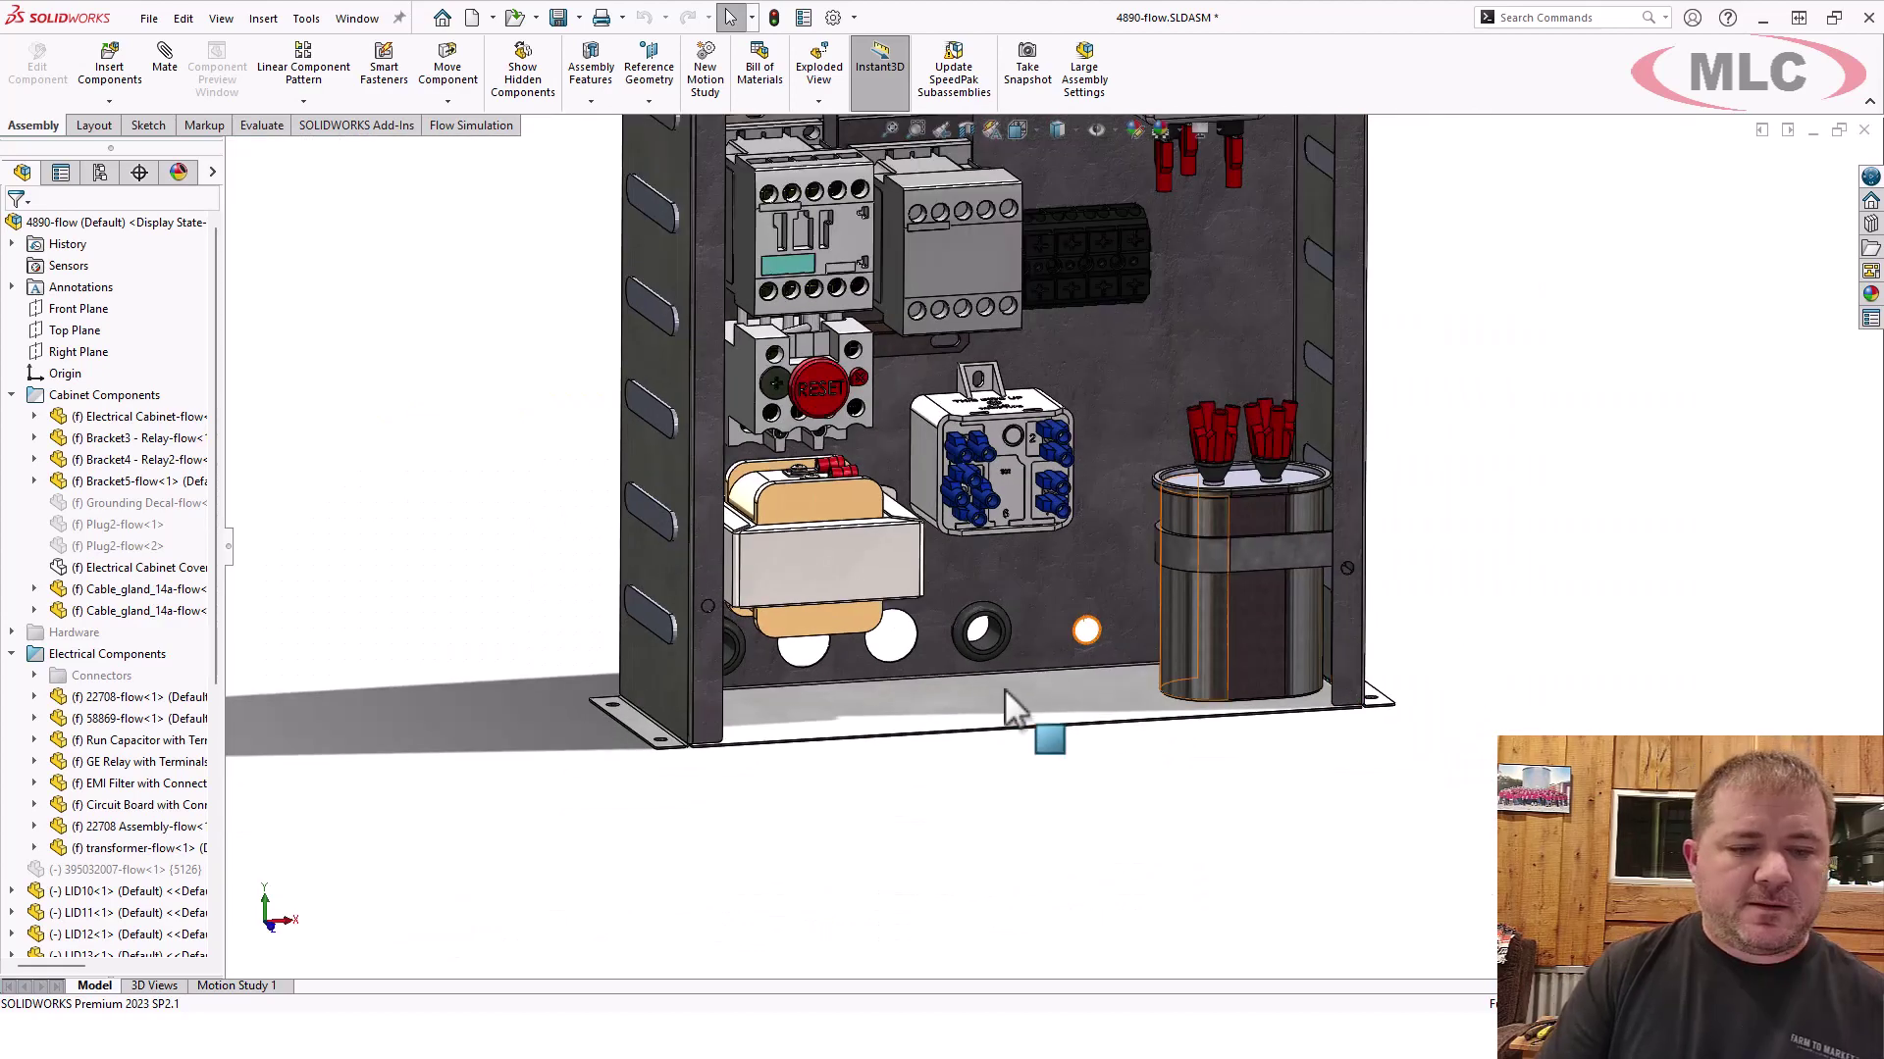
middle_click_drag(1005, 707, 830, 713)
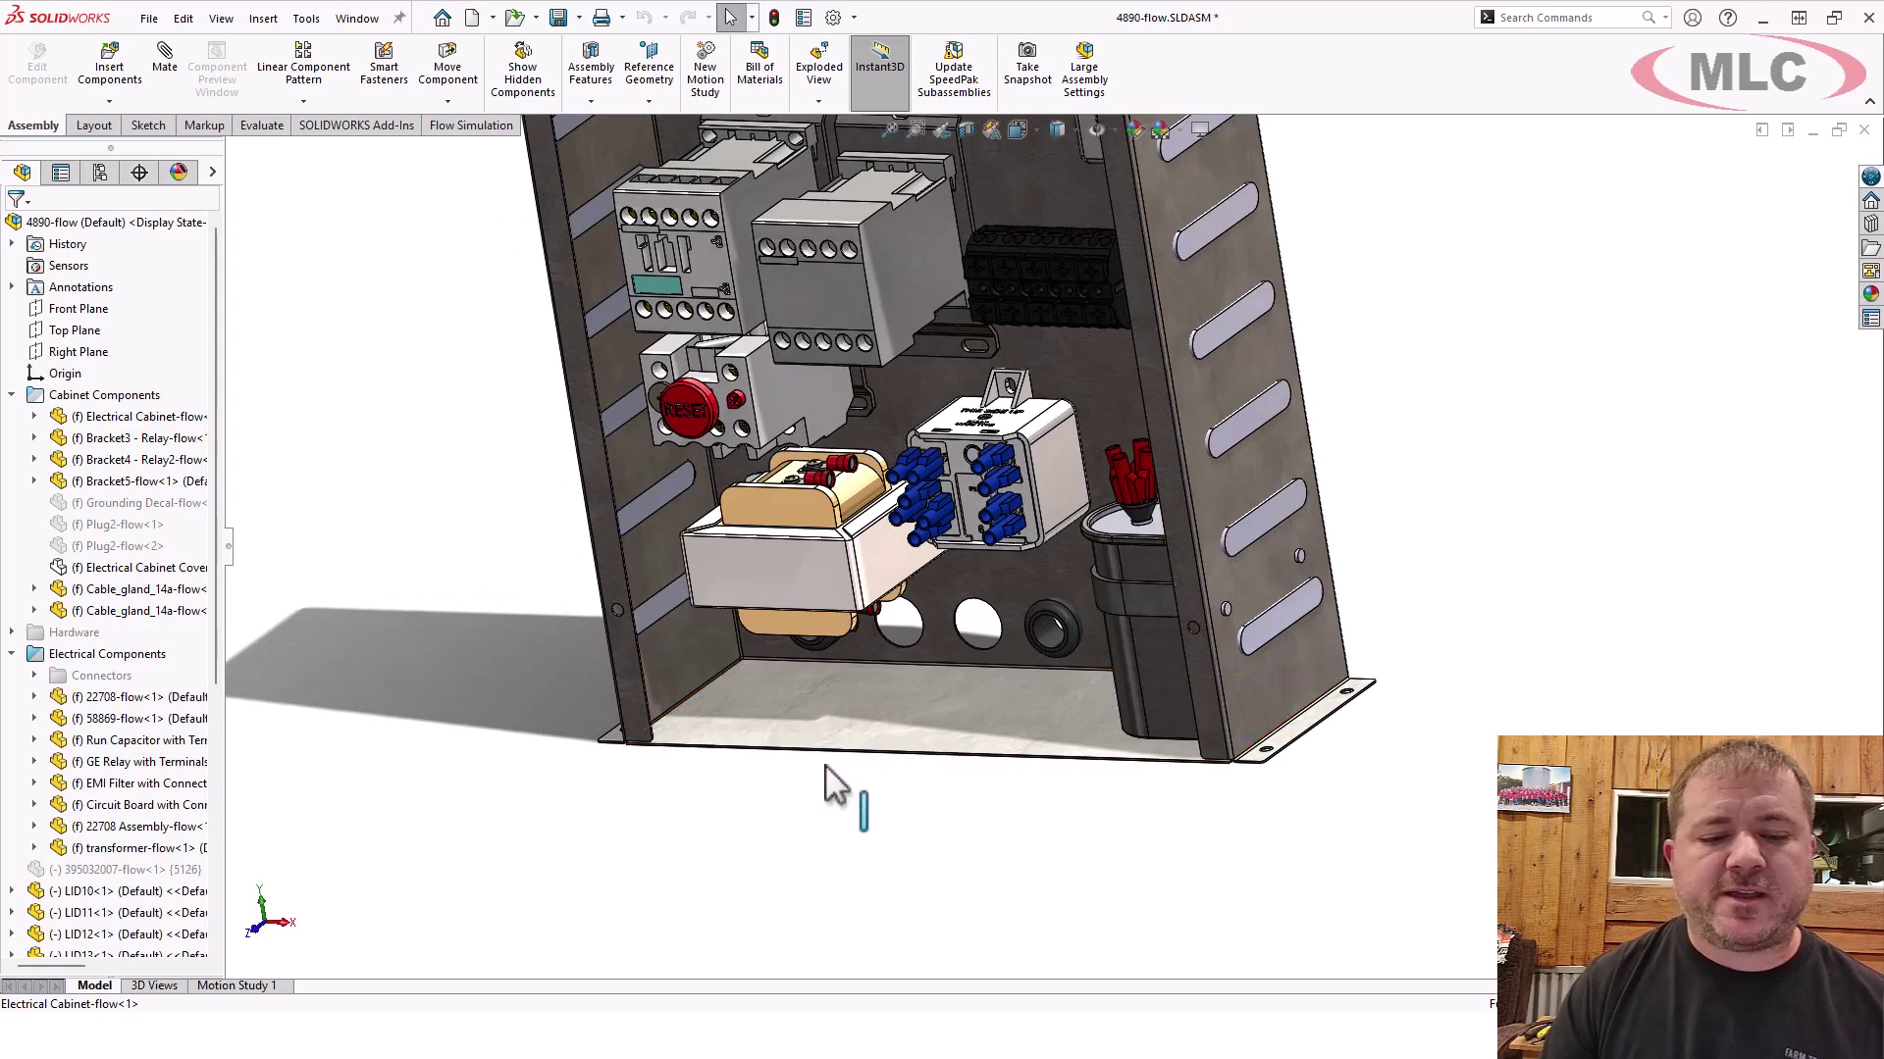
middle_click_drag(892, 824, 971, 765)
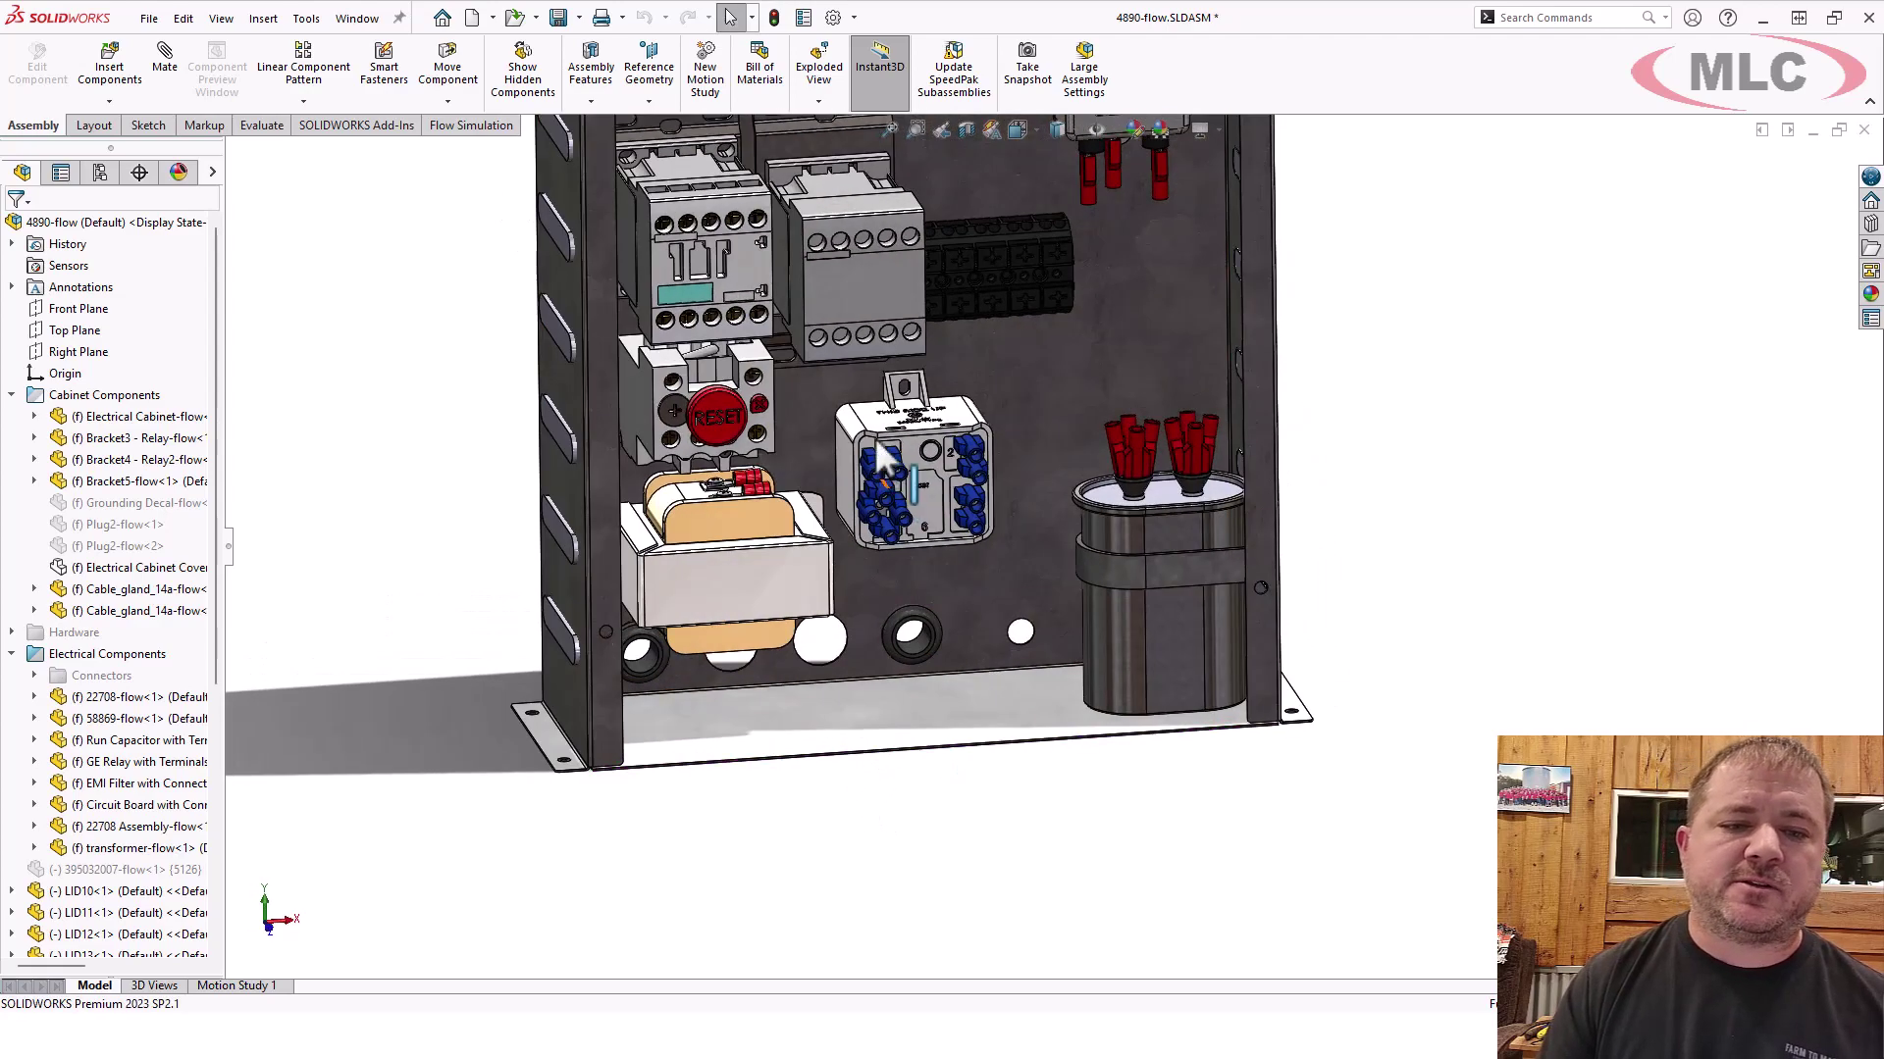
scroll(880, 285, "up", 3)
scroll(880, 284, "down", 1)
scroll(991, 267, "down", 1)
key("Left")
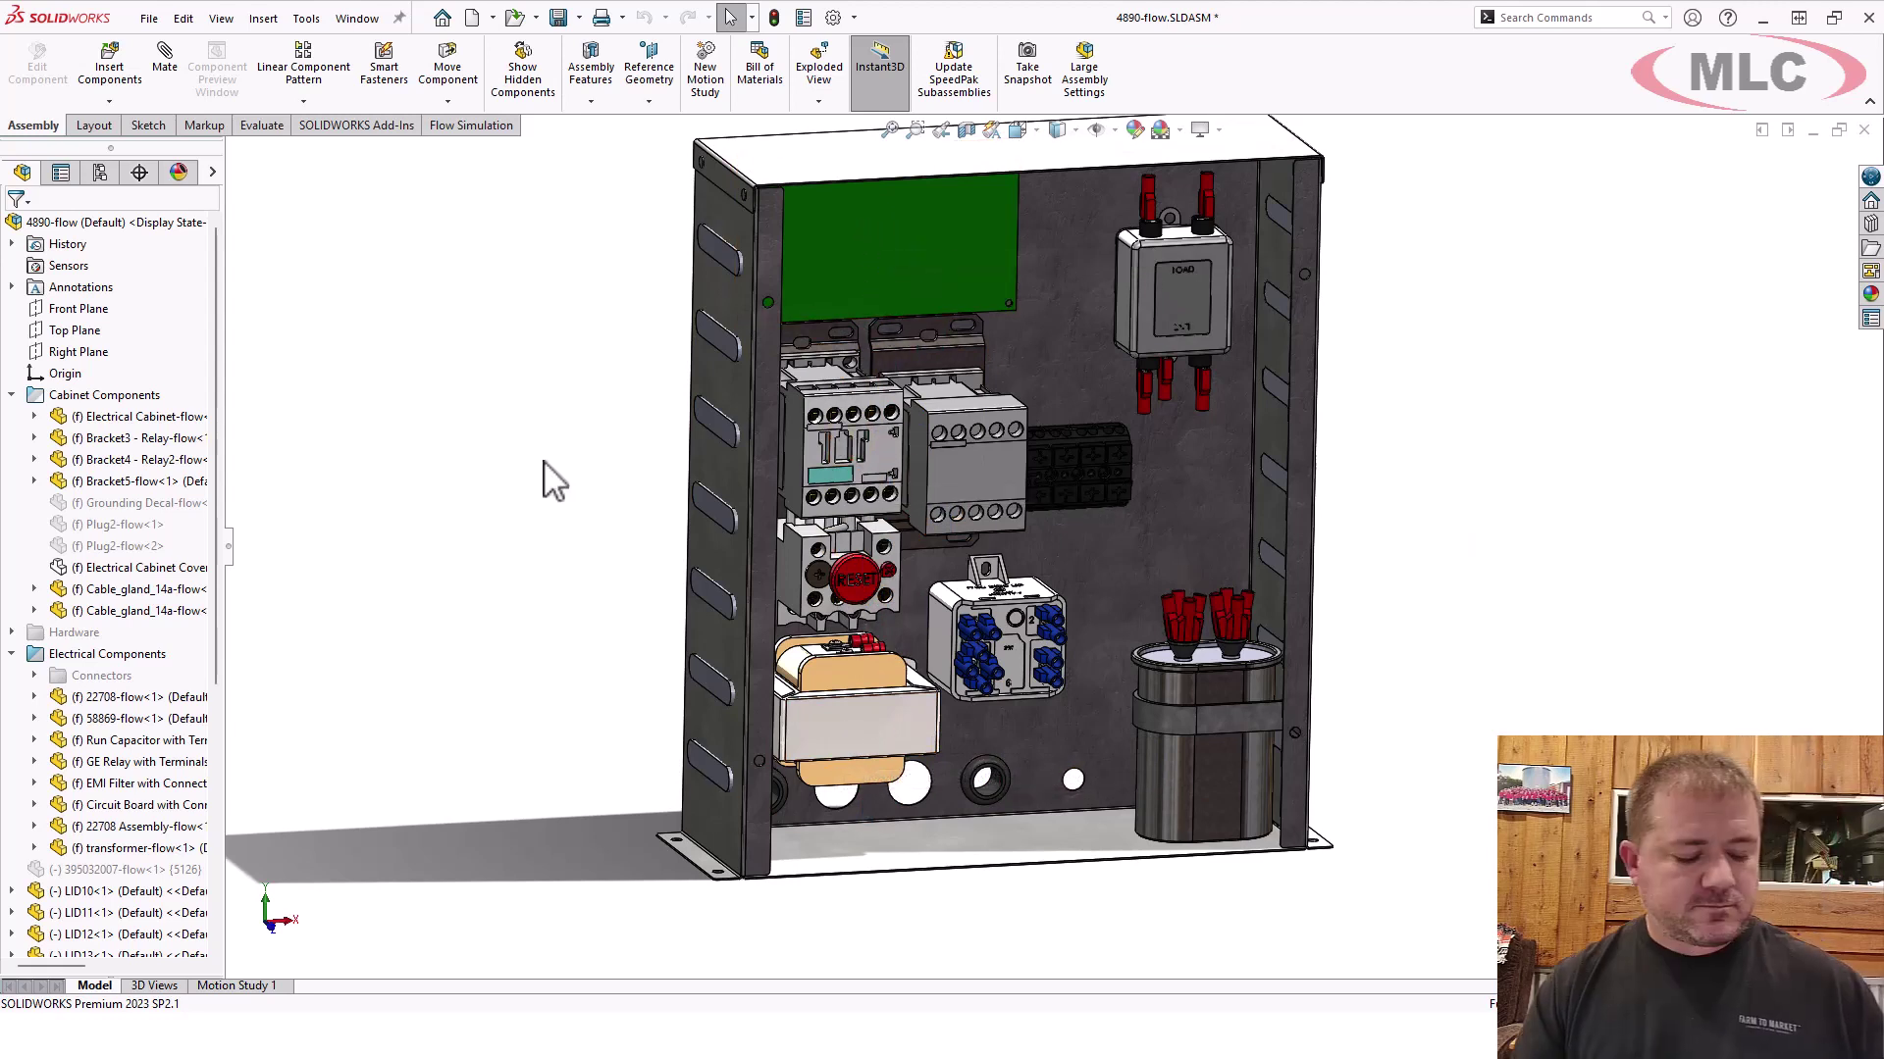
middle_click_drag(543, 480, 543, 513, "ctrl")
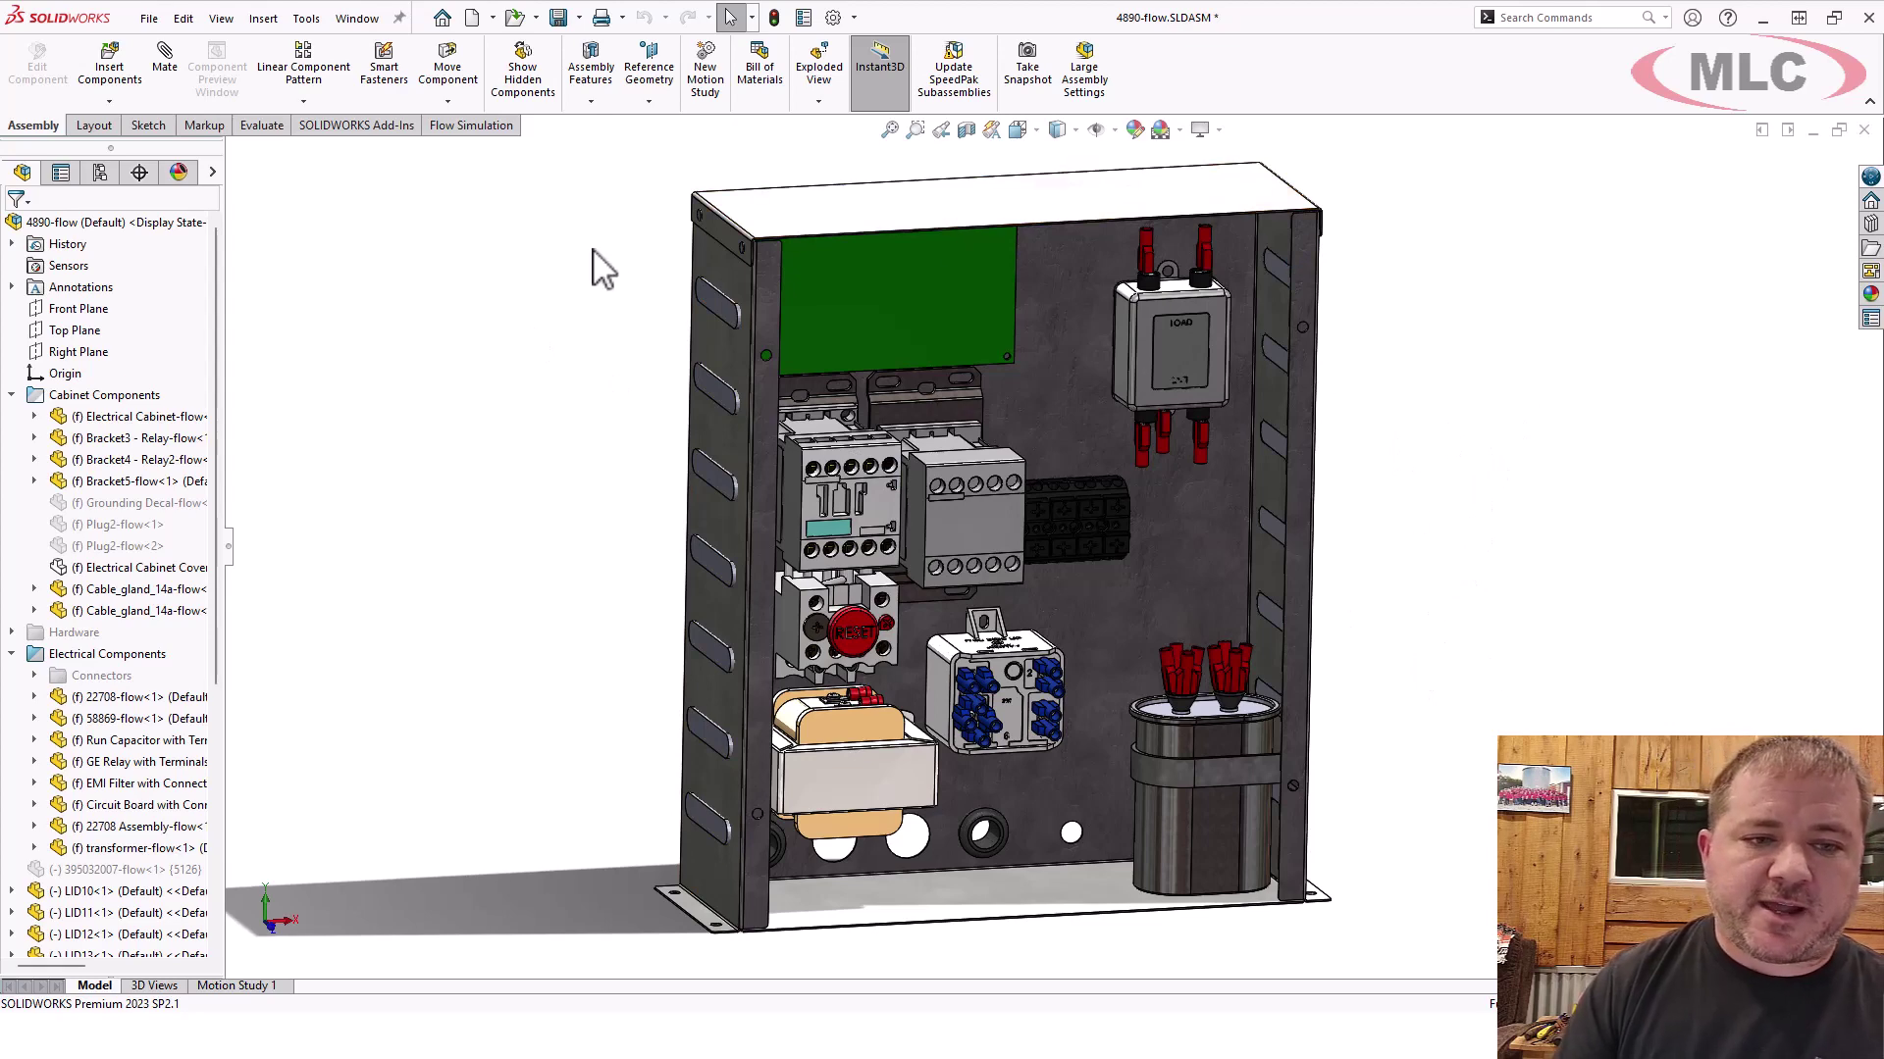
Suppress the shelled box part Part99^4890-flow in the assembly.
scroll(133, 651, "down", 7)
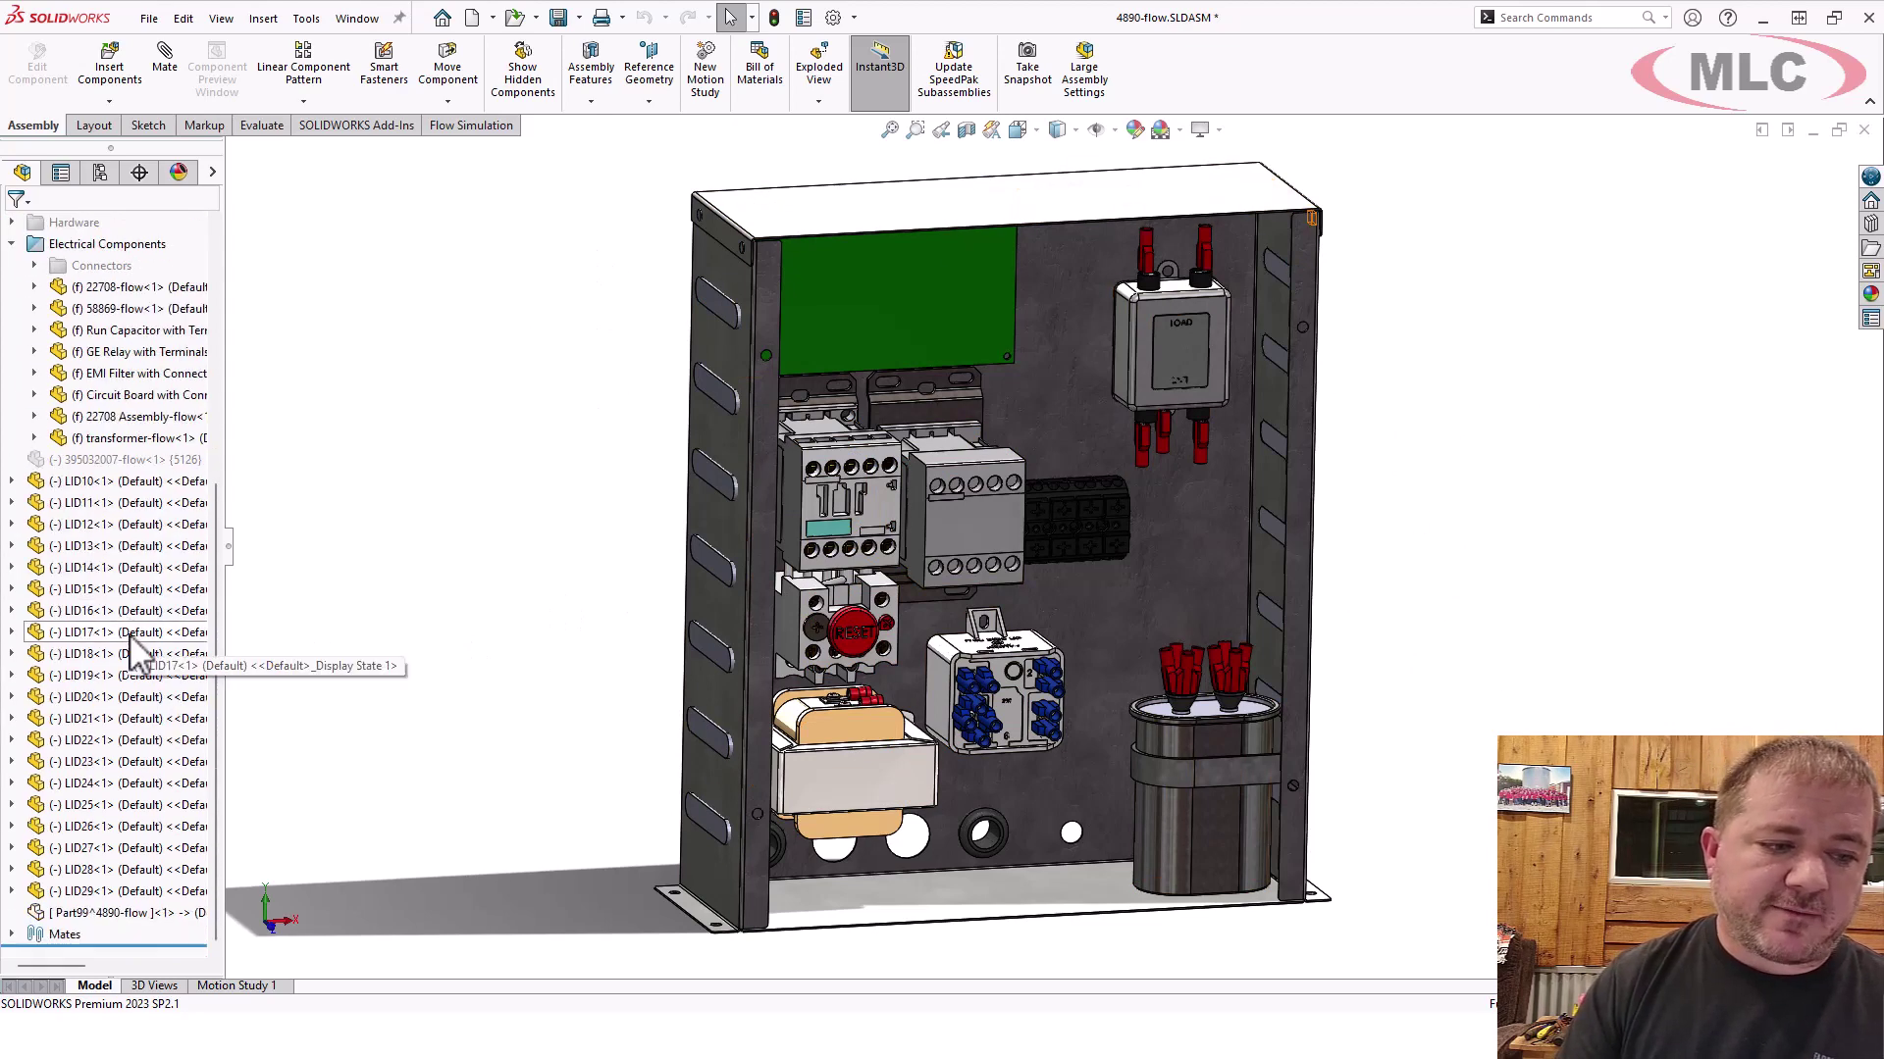
left_click(102, 919)
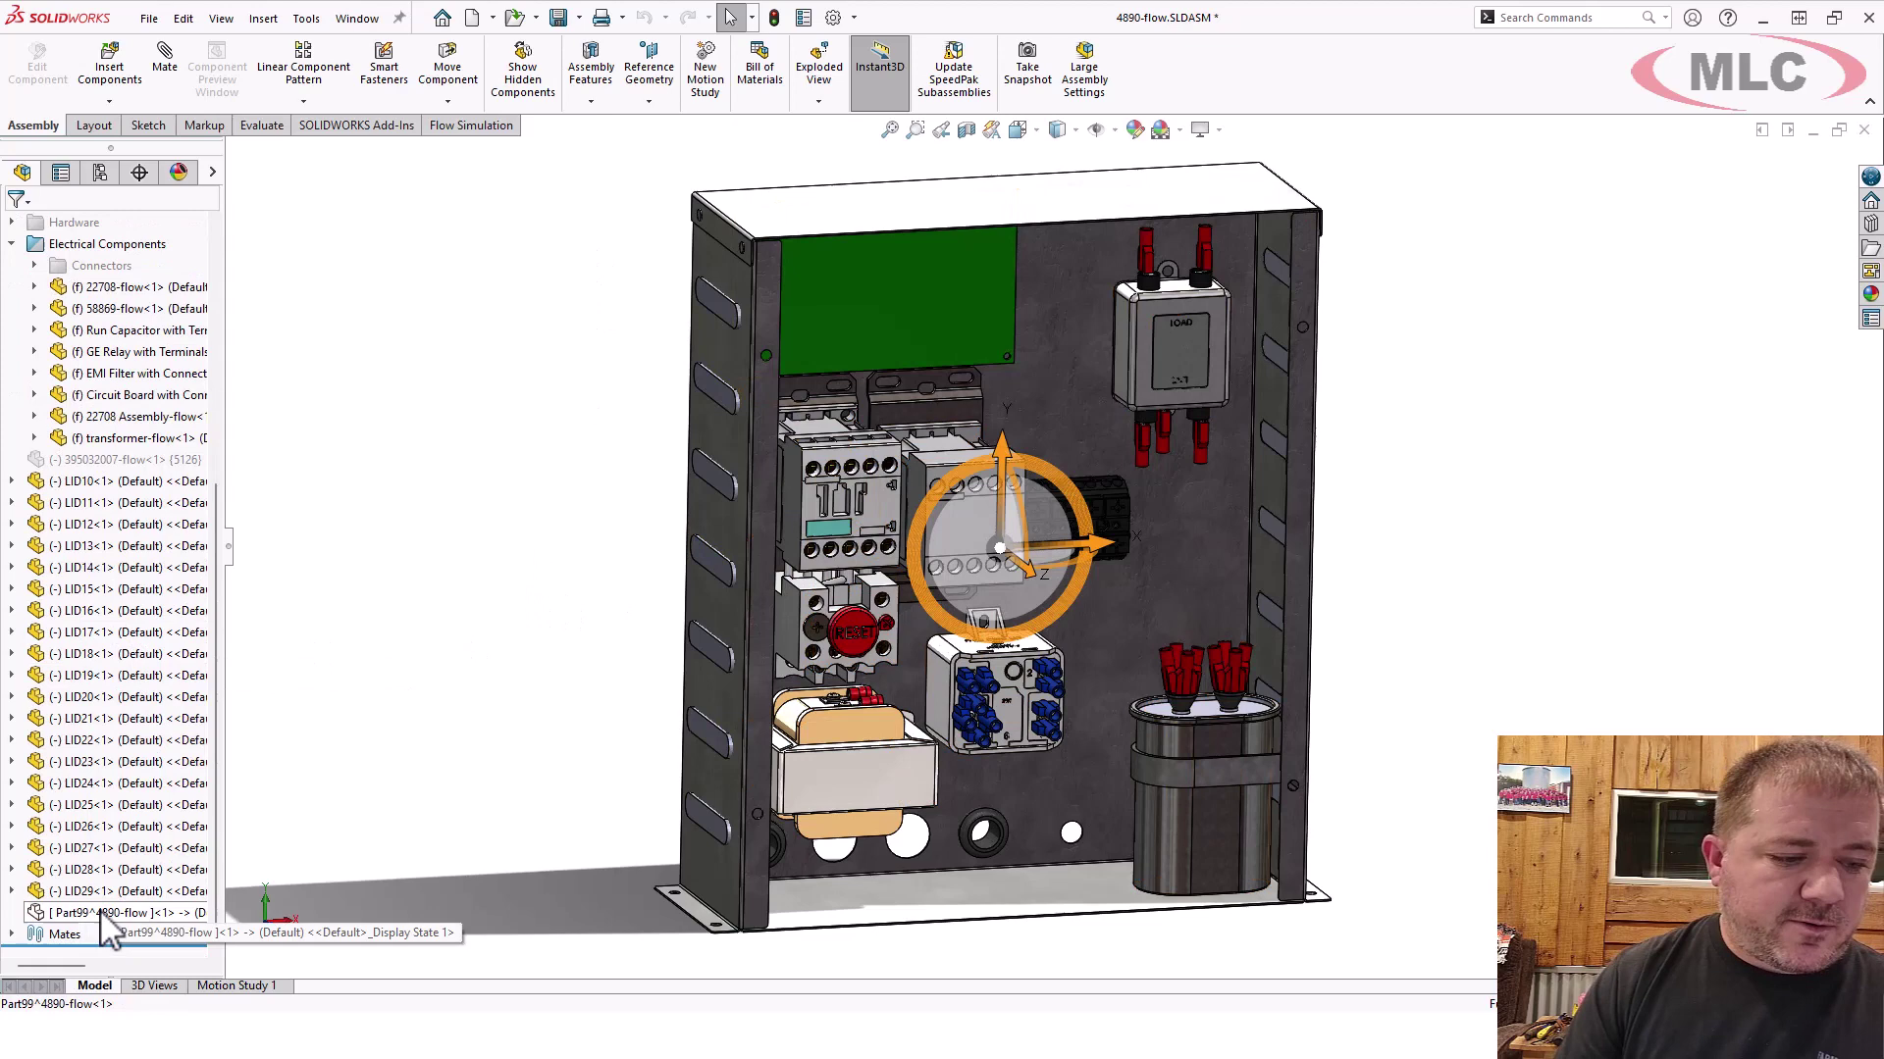
right_click(102, 919)
left_click(267, 304)
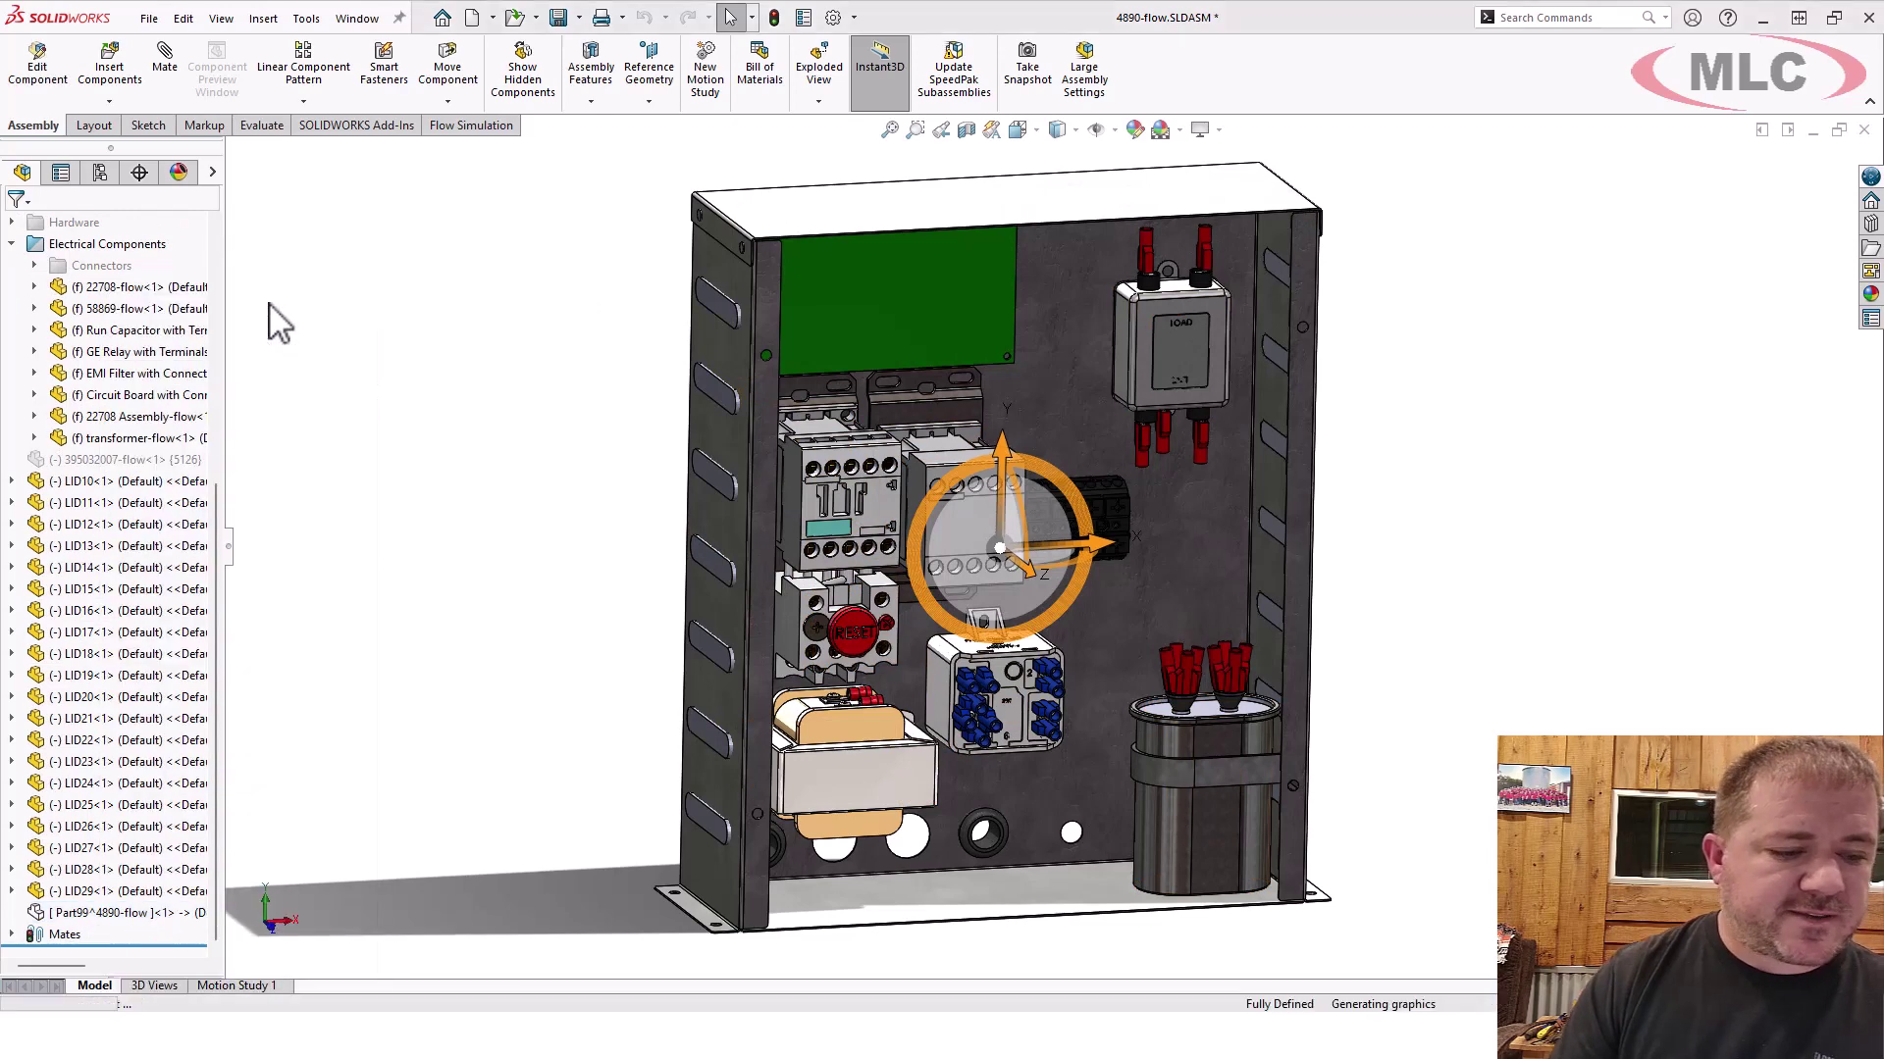
left_click(978, 517)
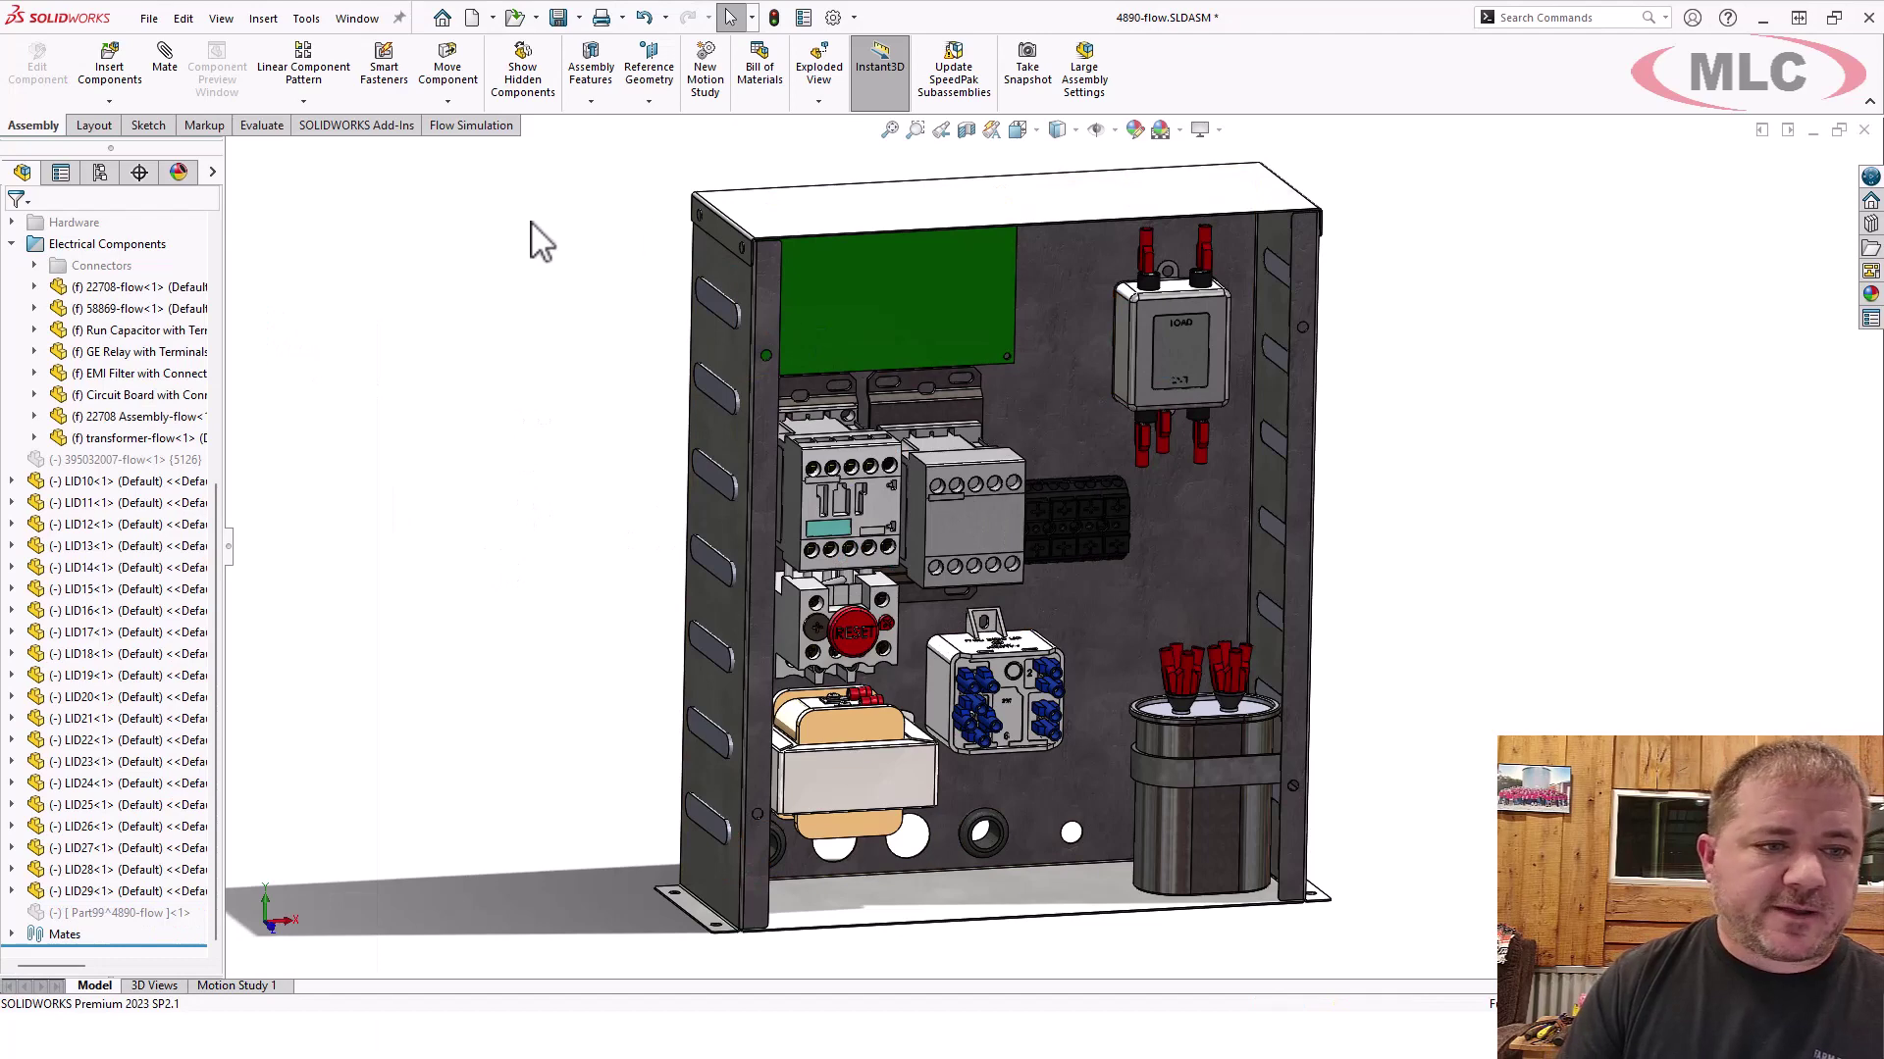
Run a Flow Simulation geometry check on the assembly with the Internal analysis type, leaving the box part suppressed.
left_click(471, 128)
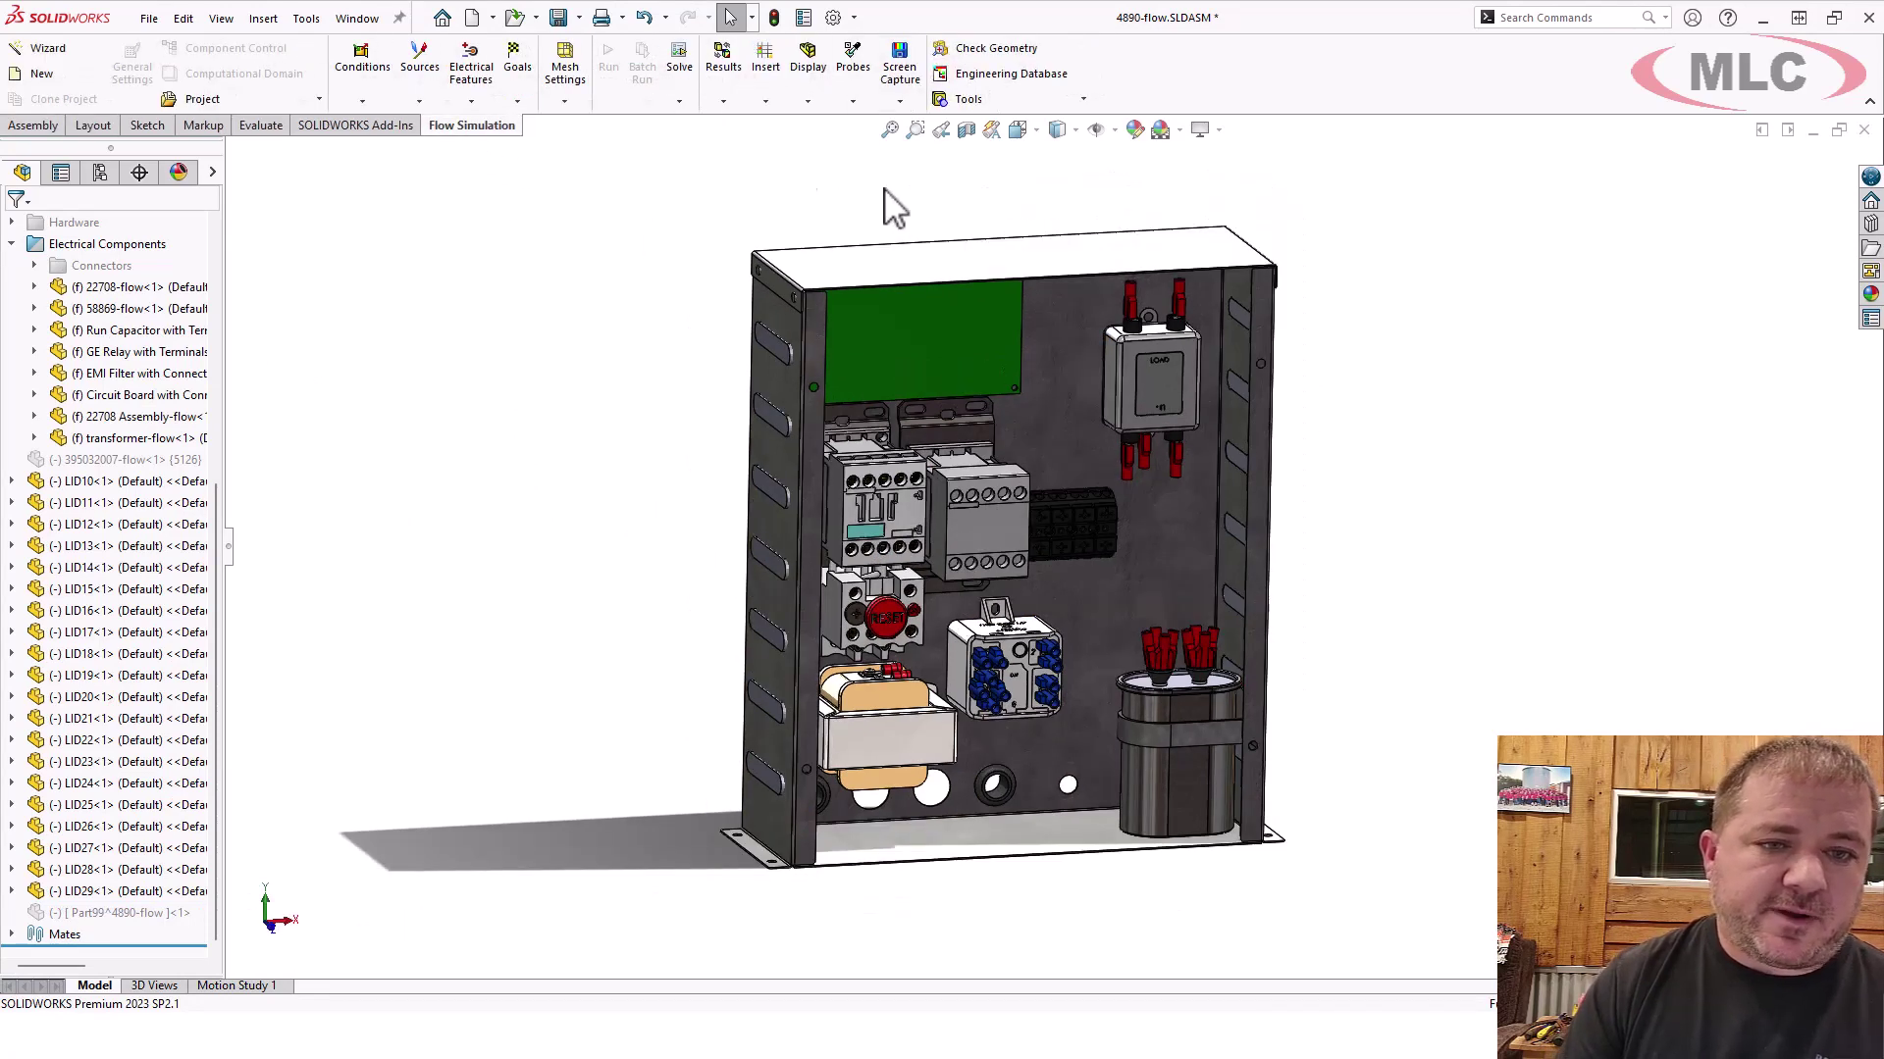
left_click(997, 51)
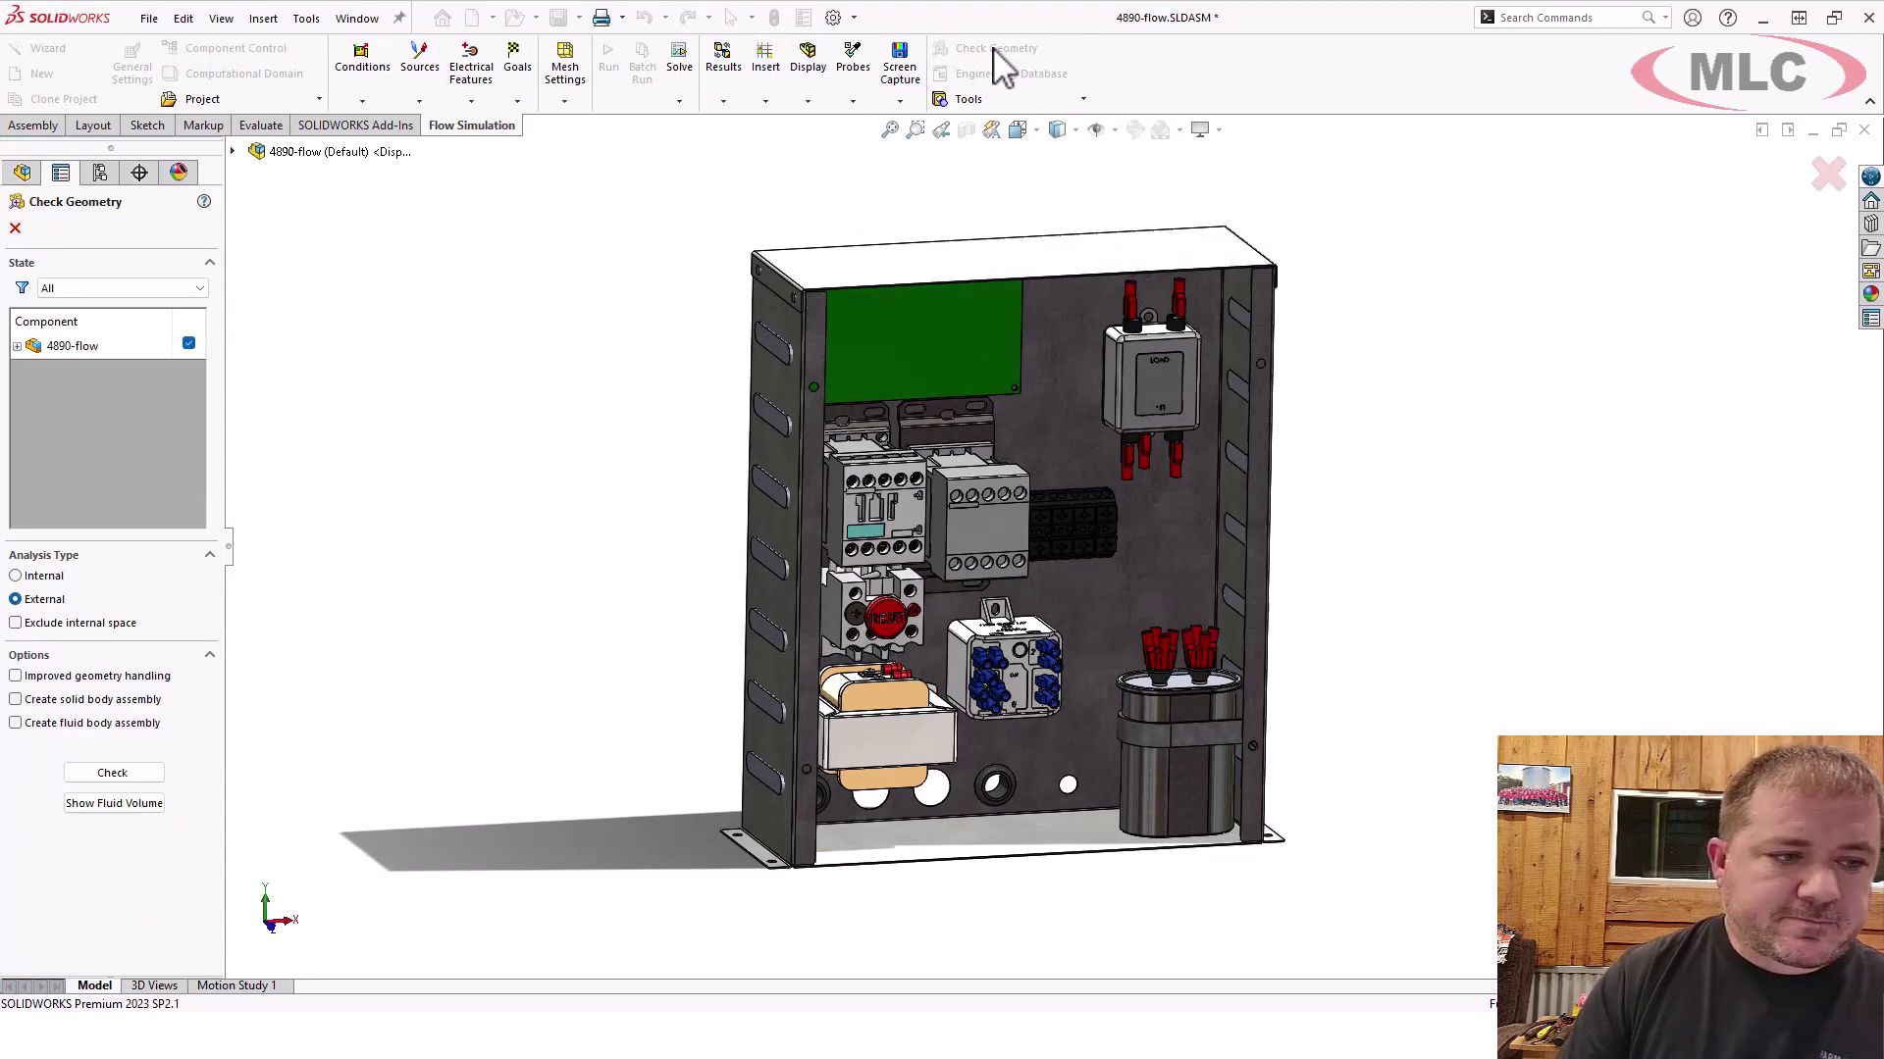
left_click(16, 577)
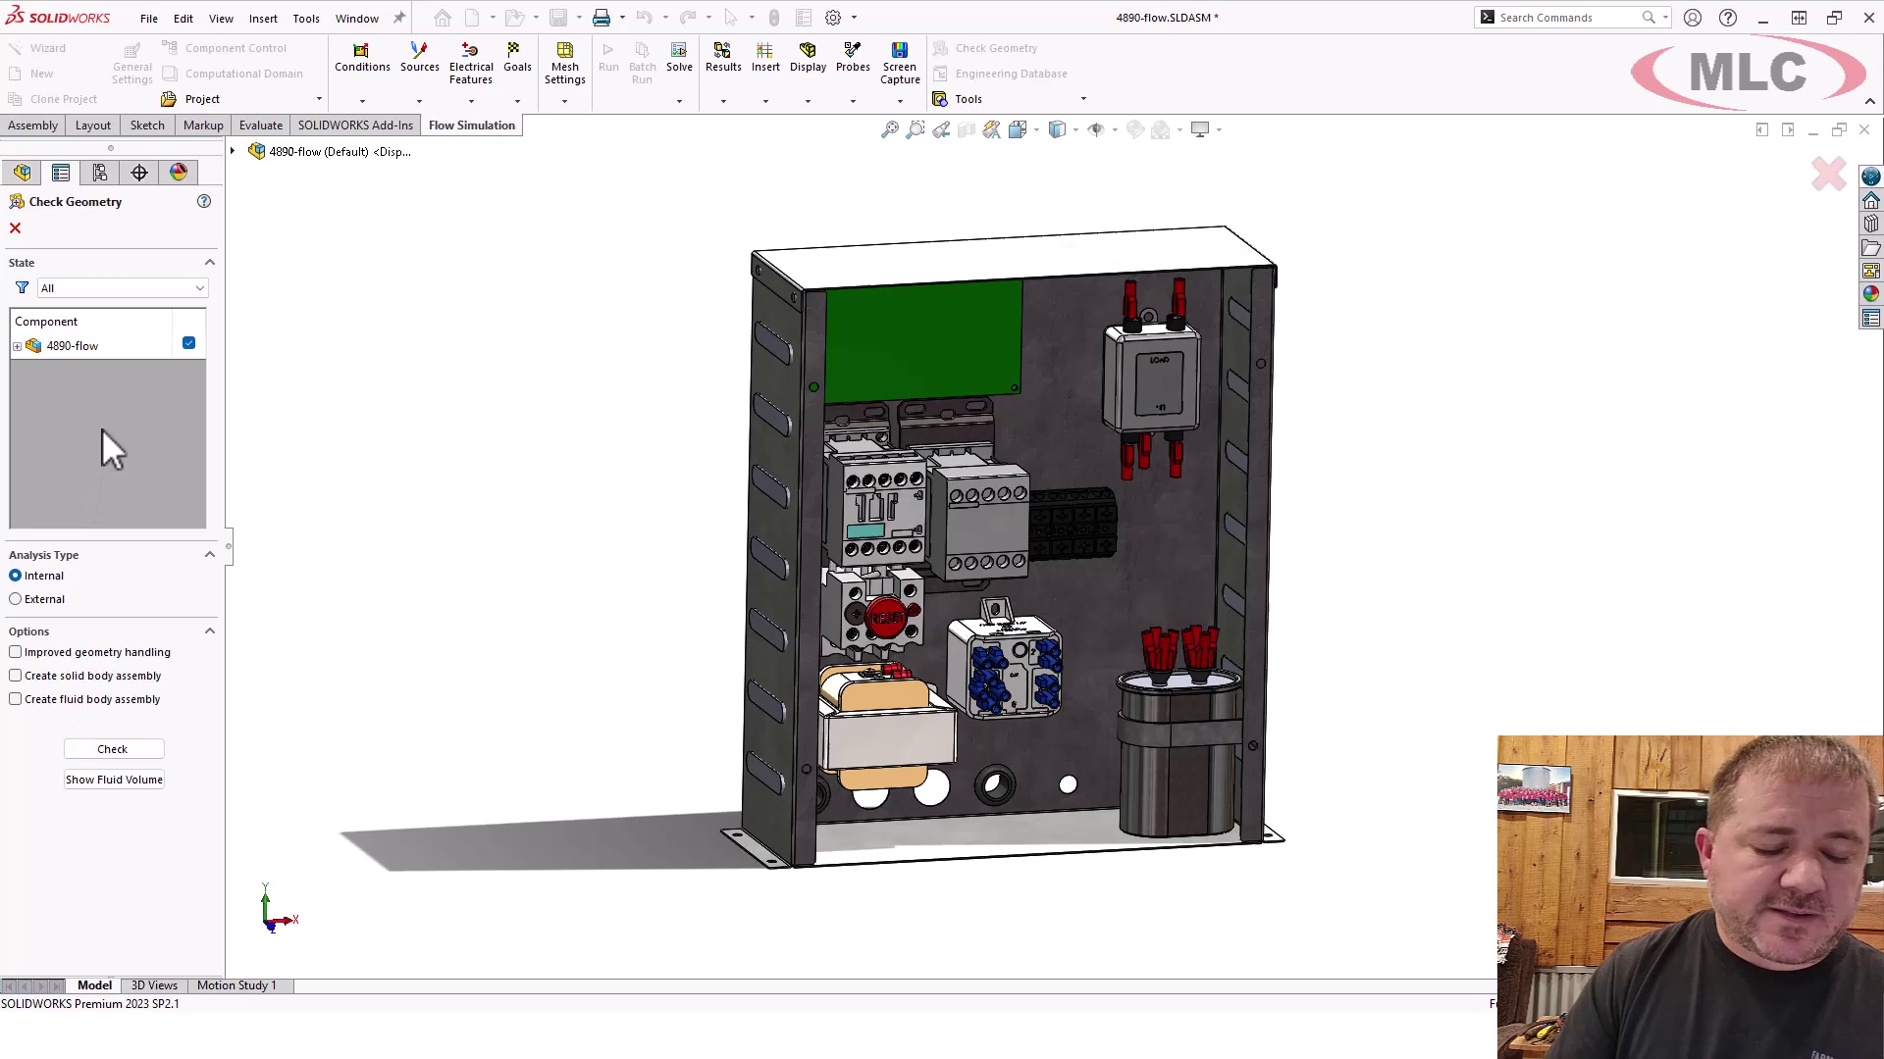
left_click(112, 751)
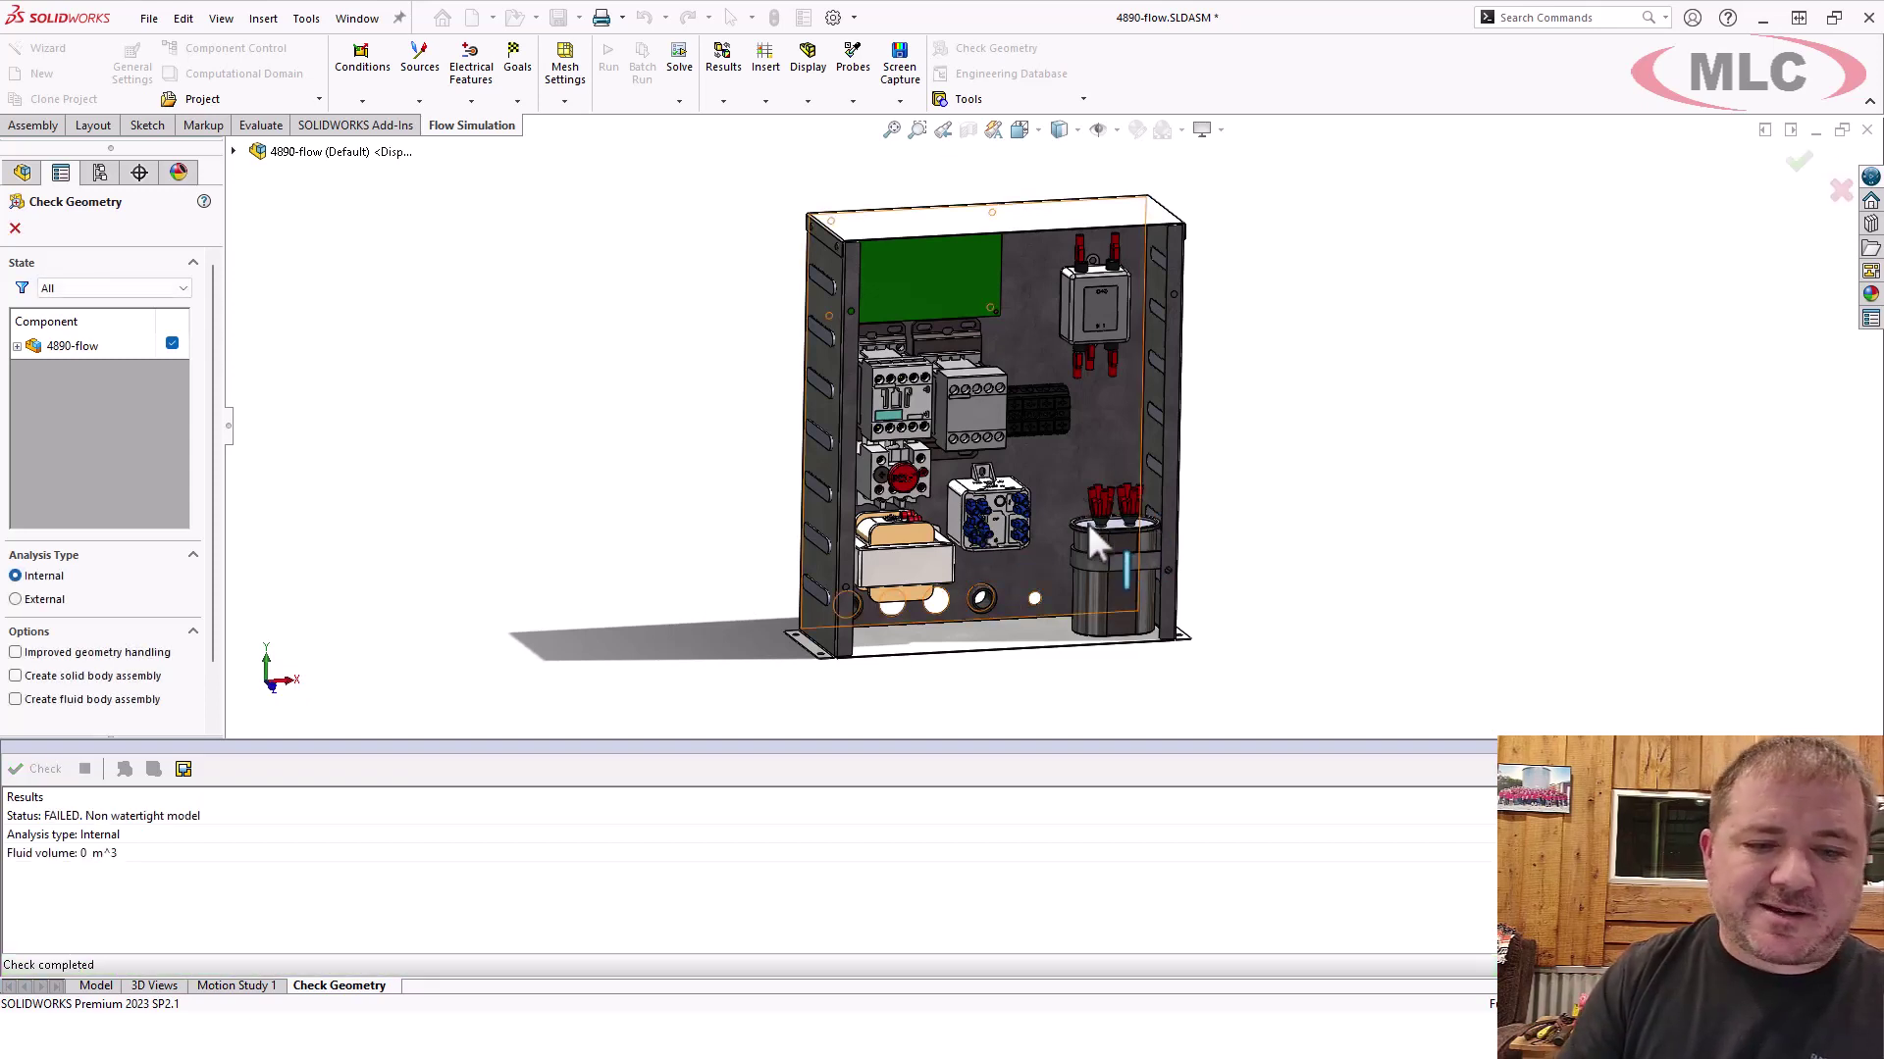
Review the geometry check's status, analysis type and fluid volume, and close the check.
left_click(155, 815)
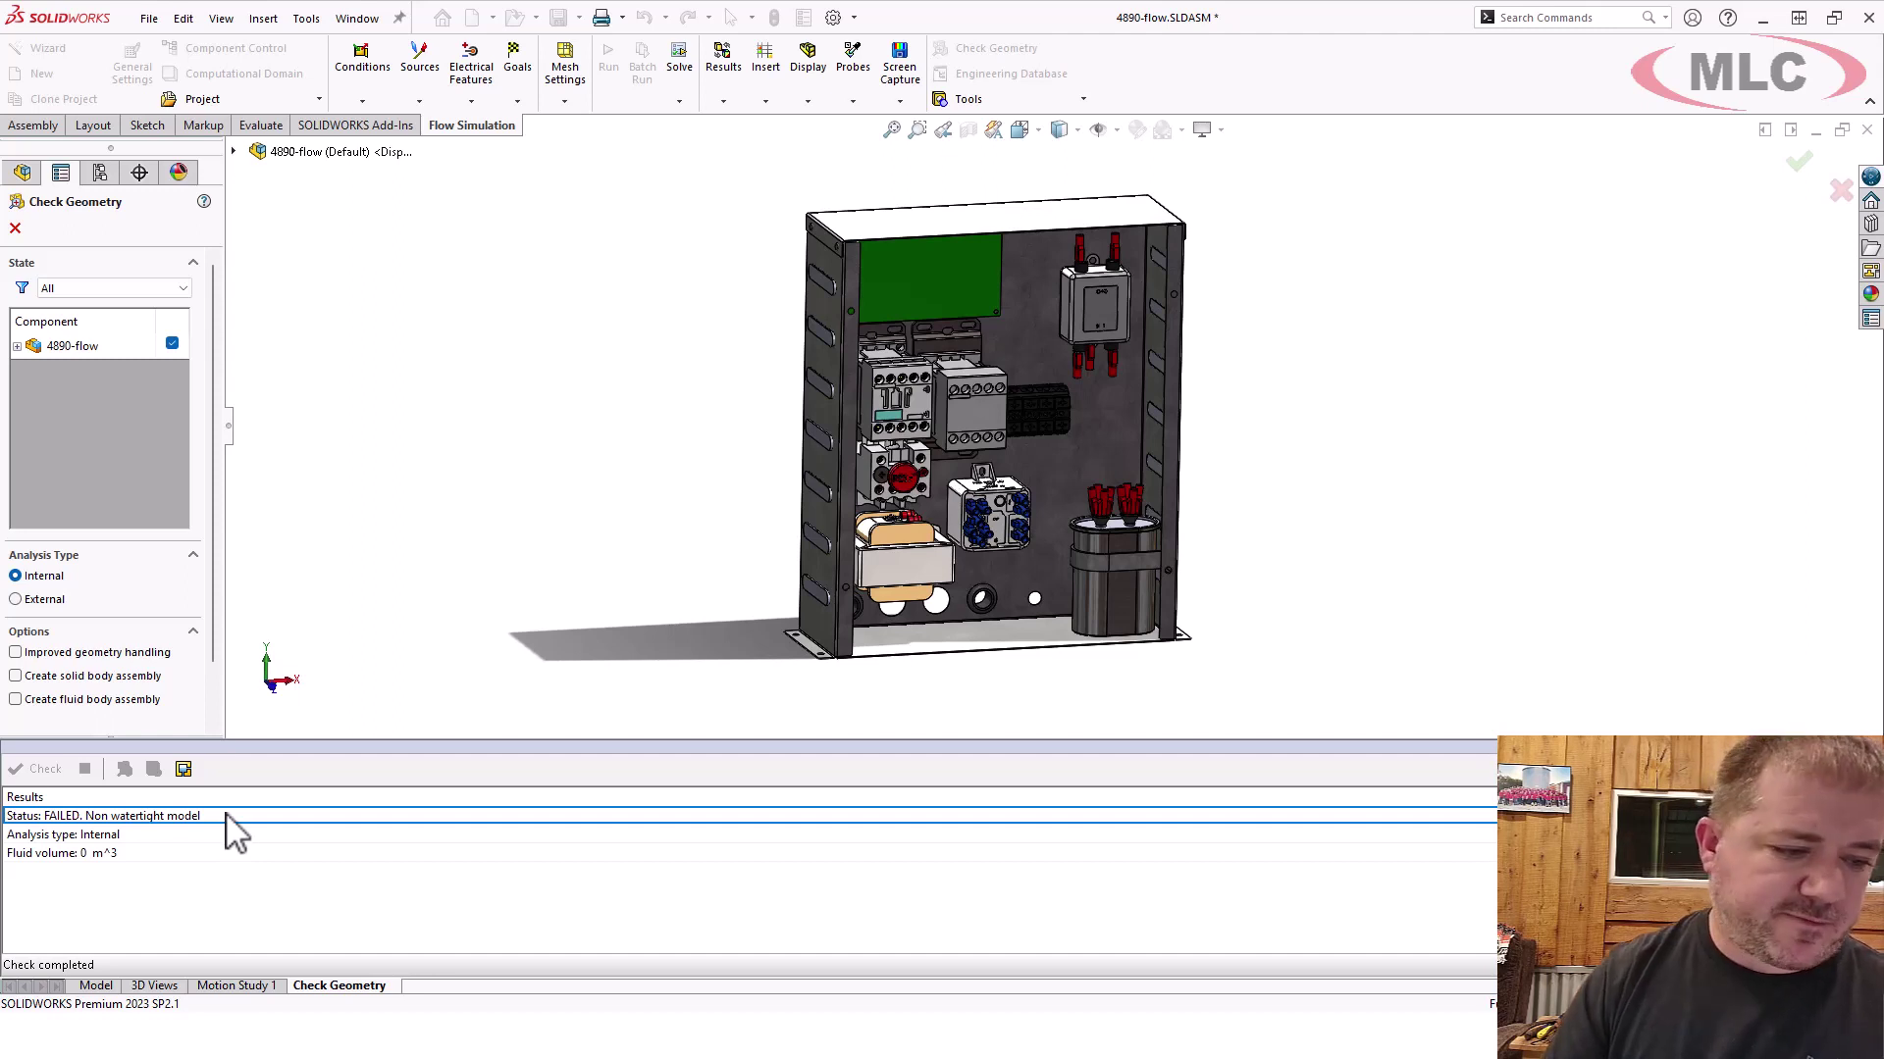
left_click(194, 834)
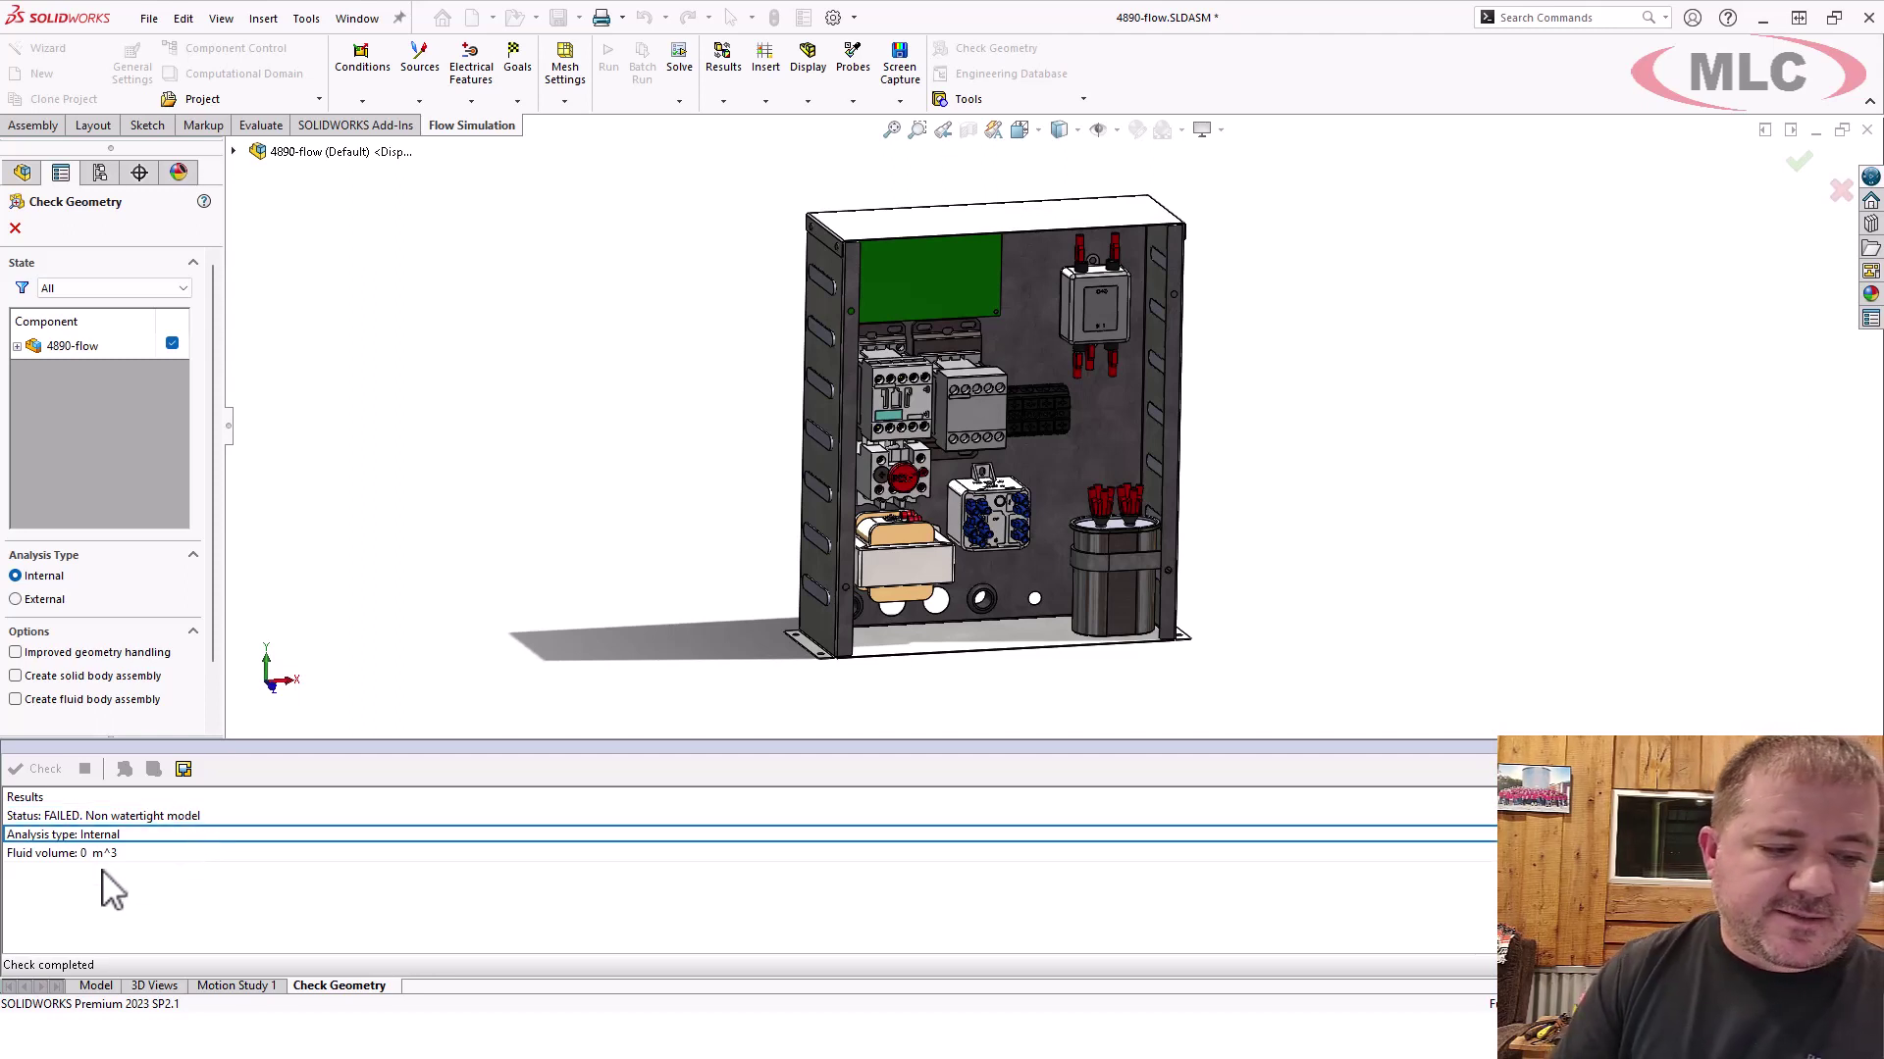
left_click(128, 856)
left_click(127, 840)
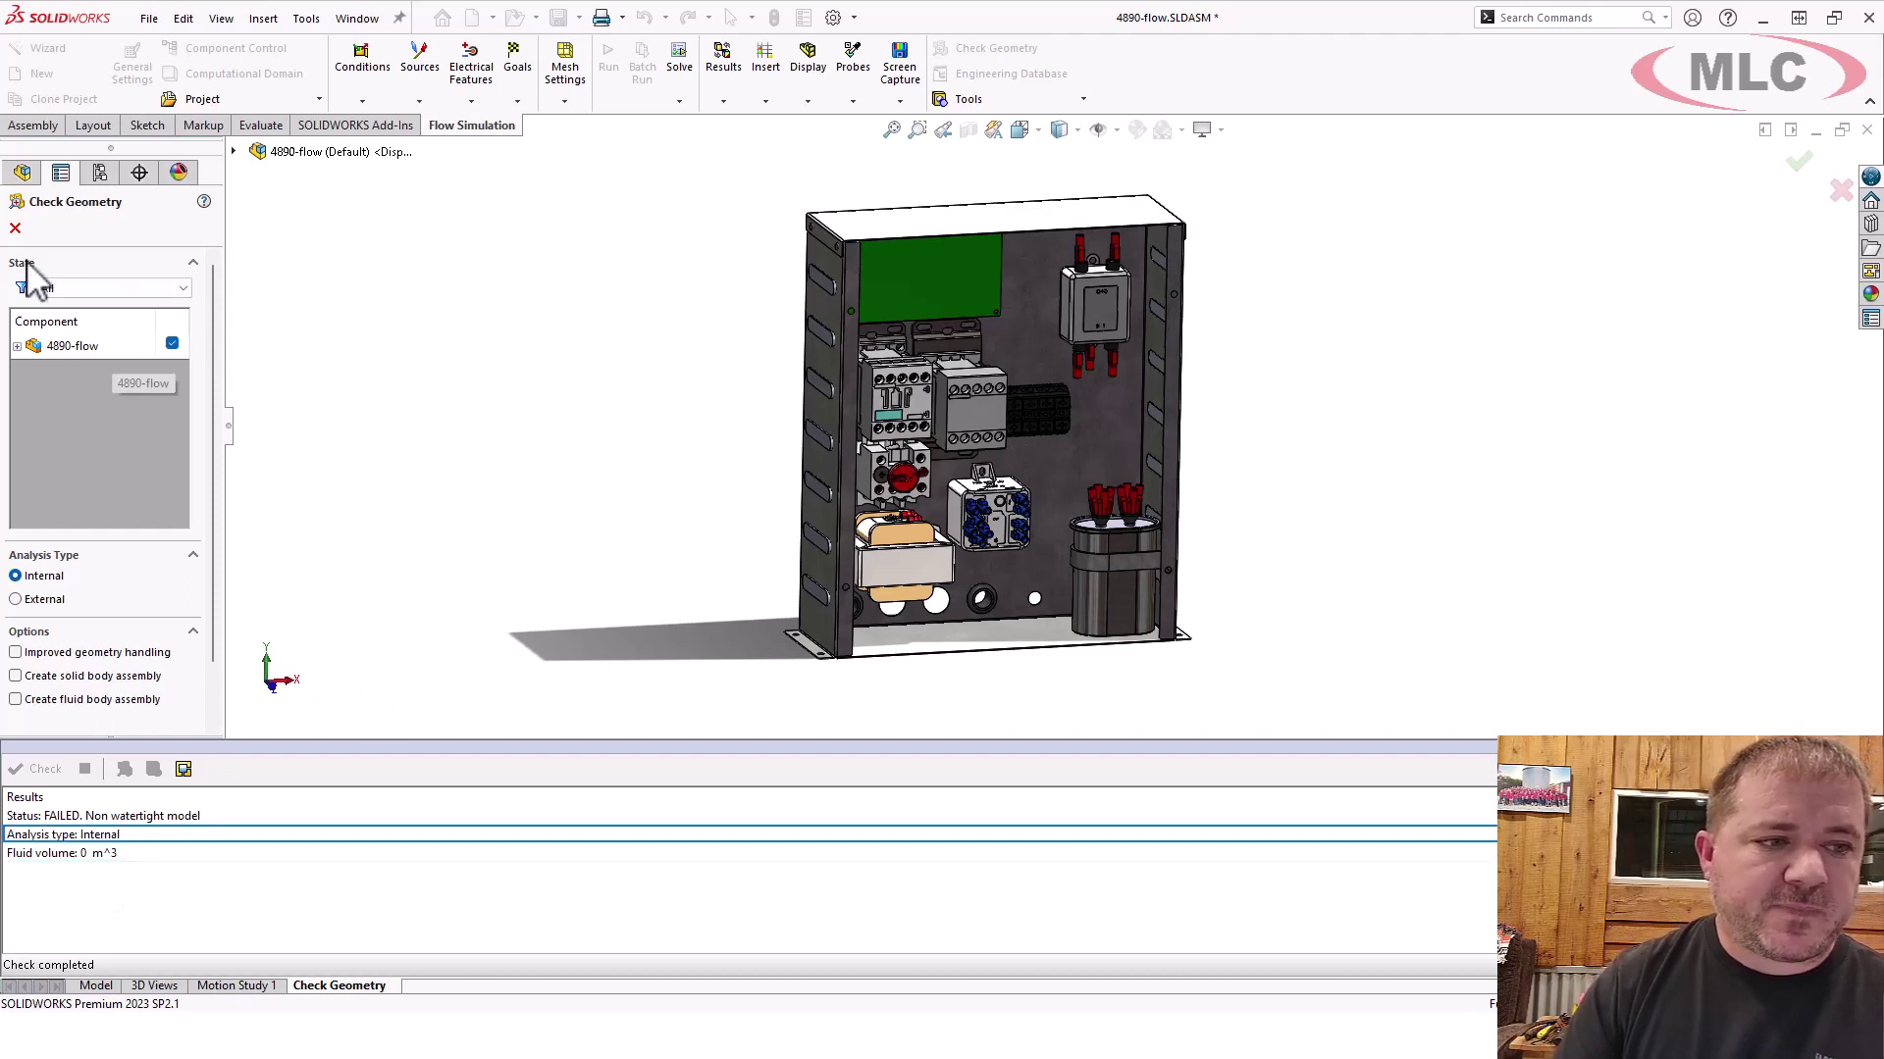
left_click(123, 820)
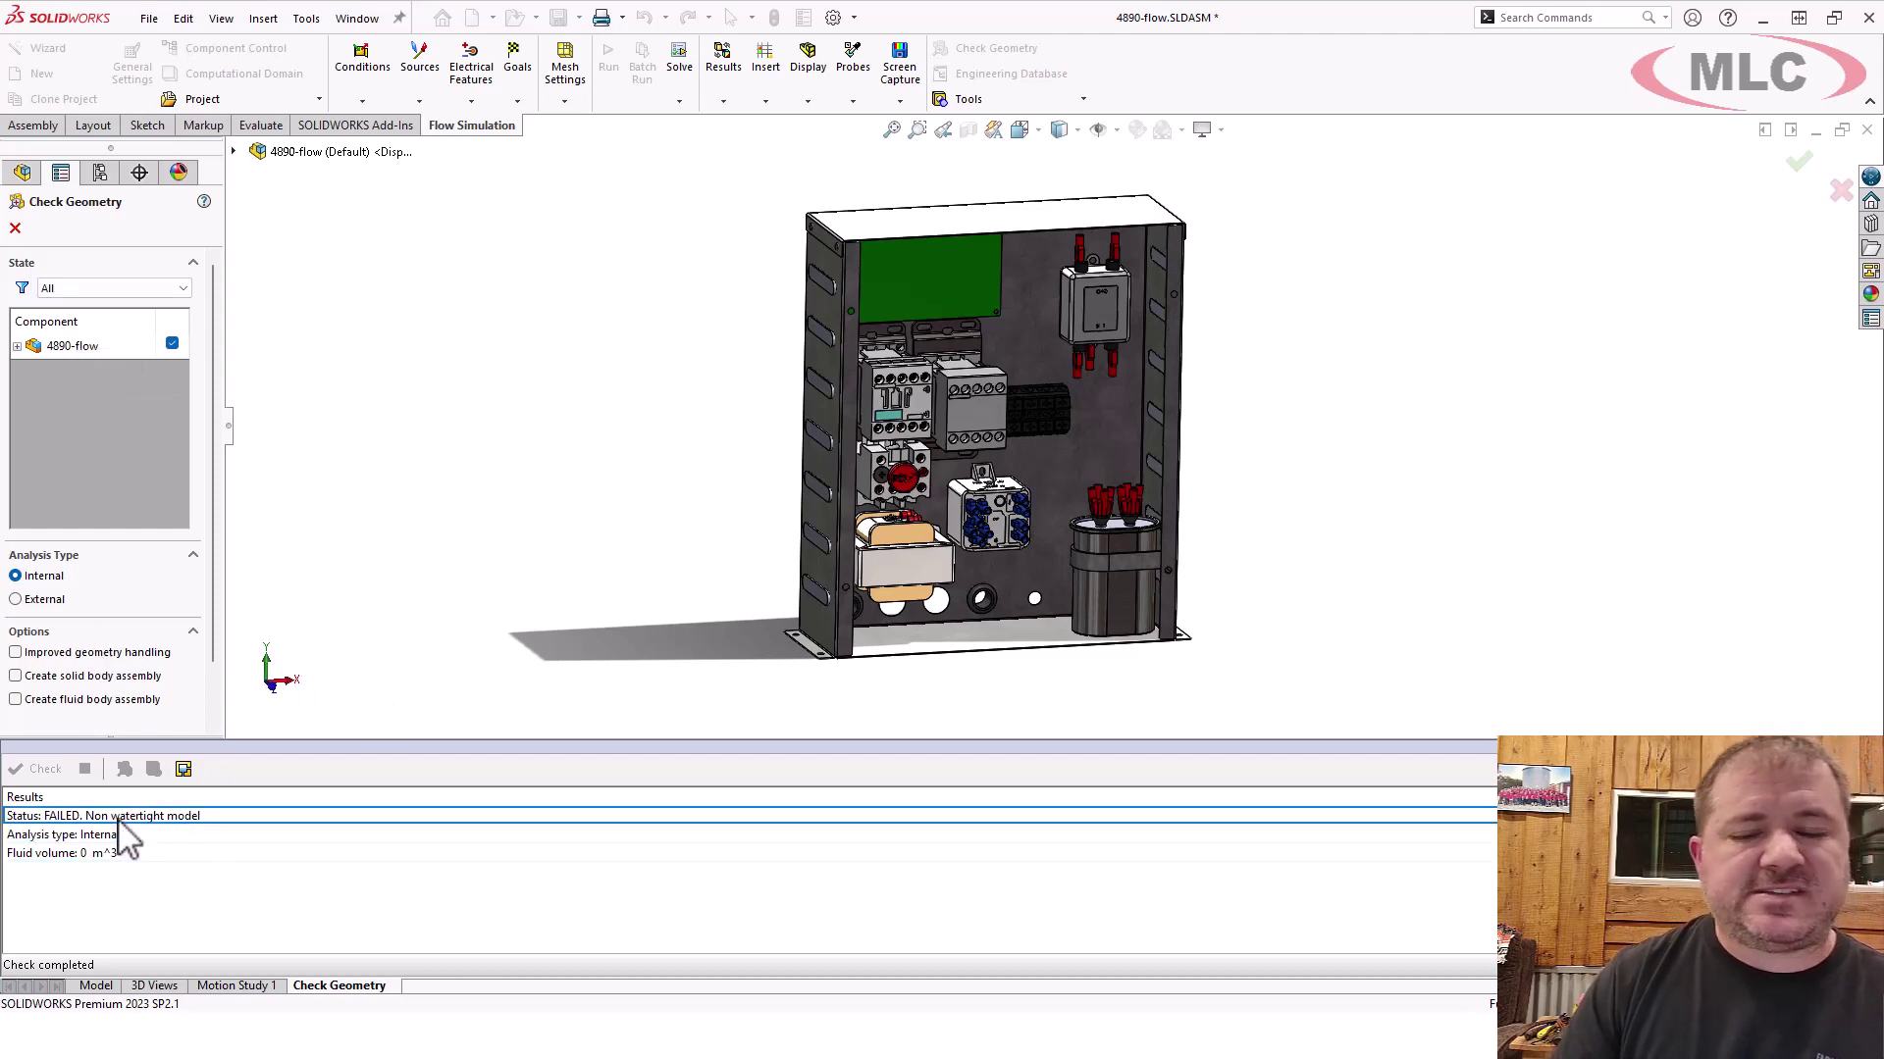
left_click(118, 854)
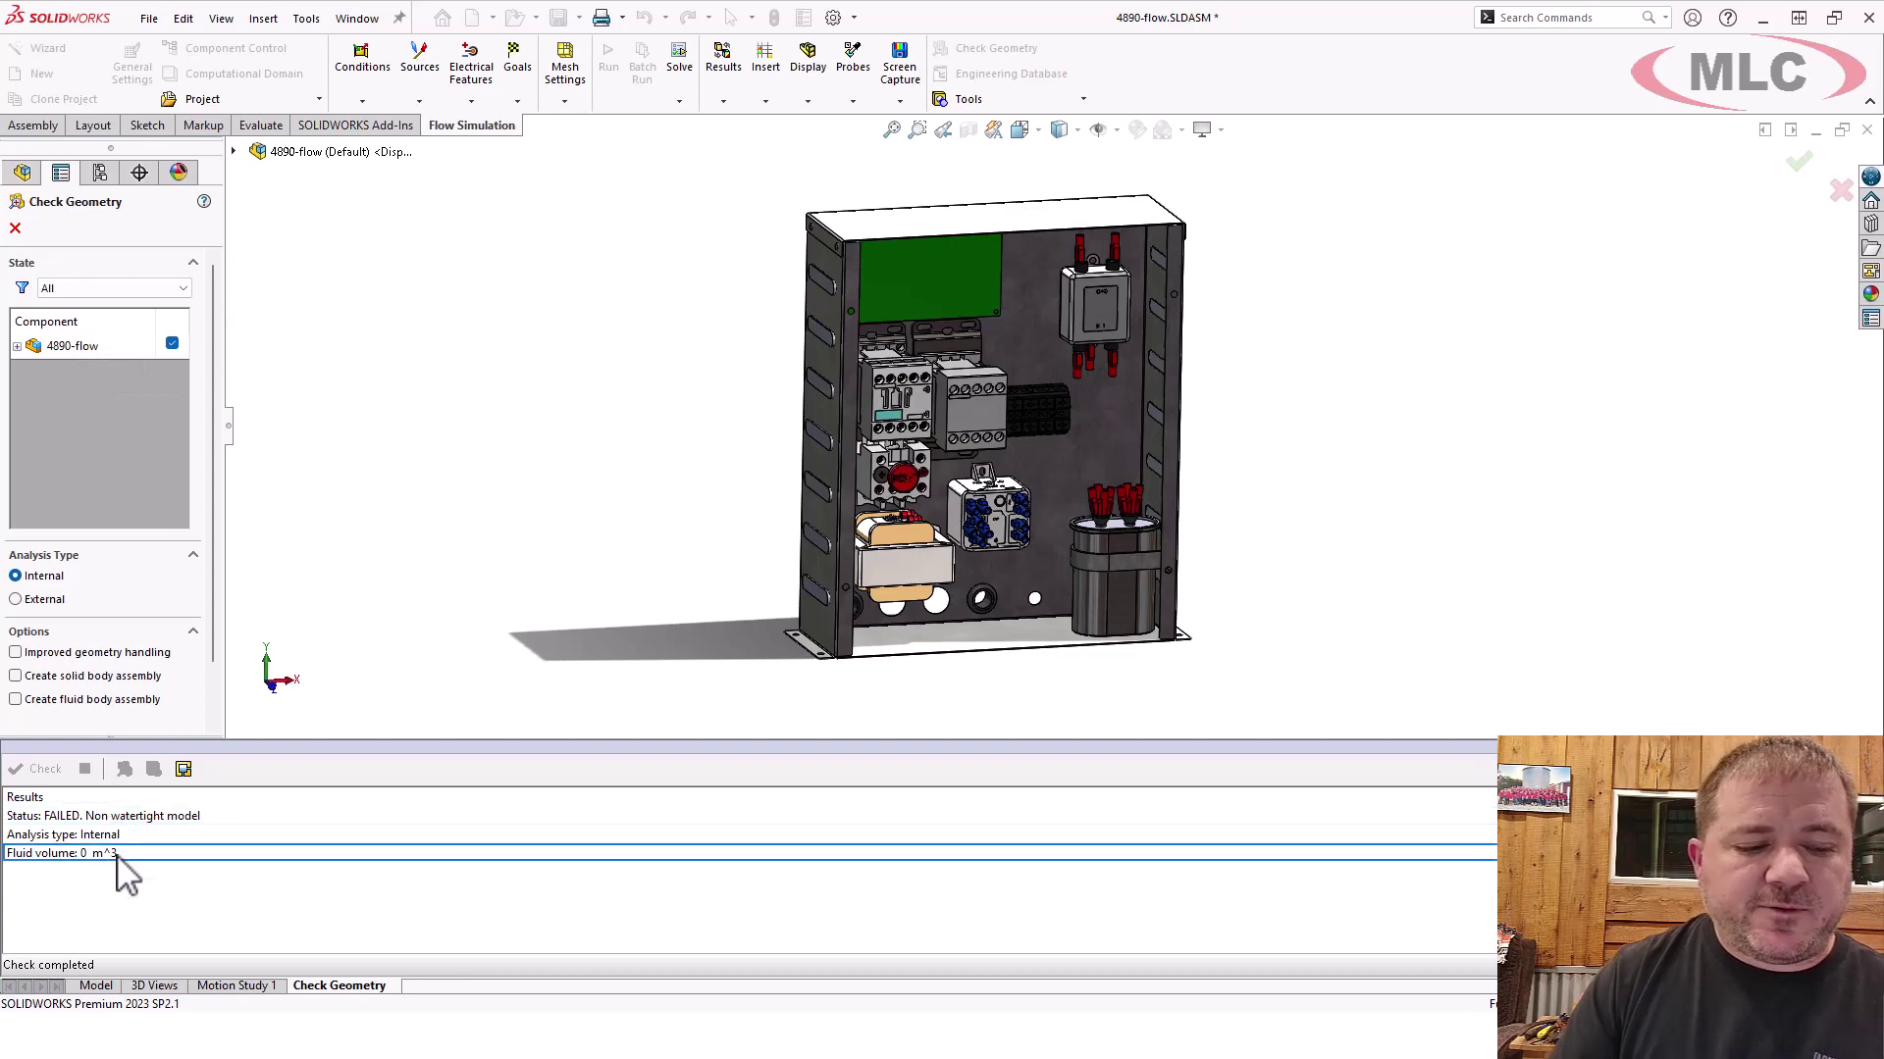
left_click(15, 228)
Unsuppress the shelled box part Part99^4890-flow.
right_click(110, 913)
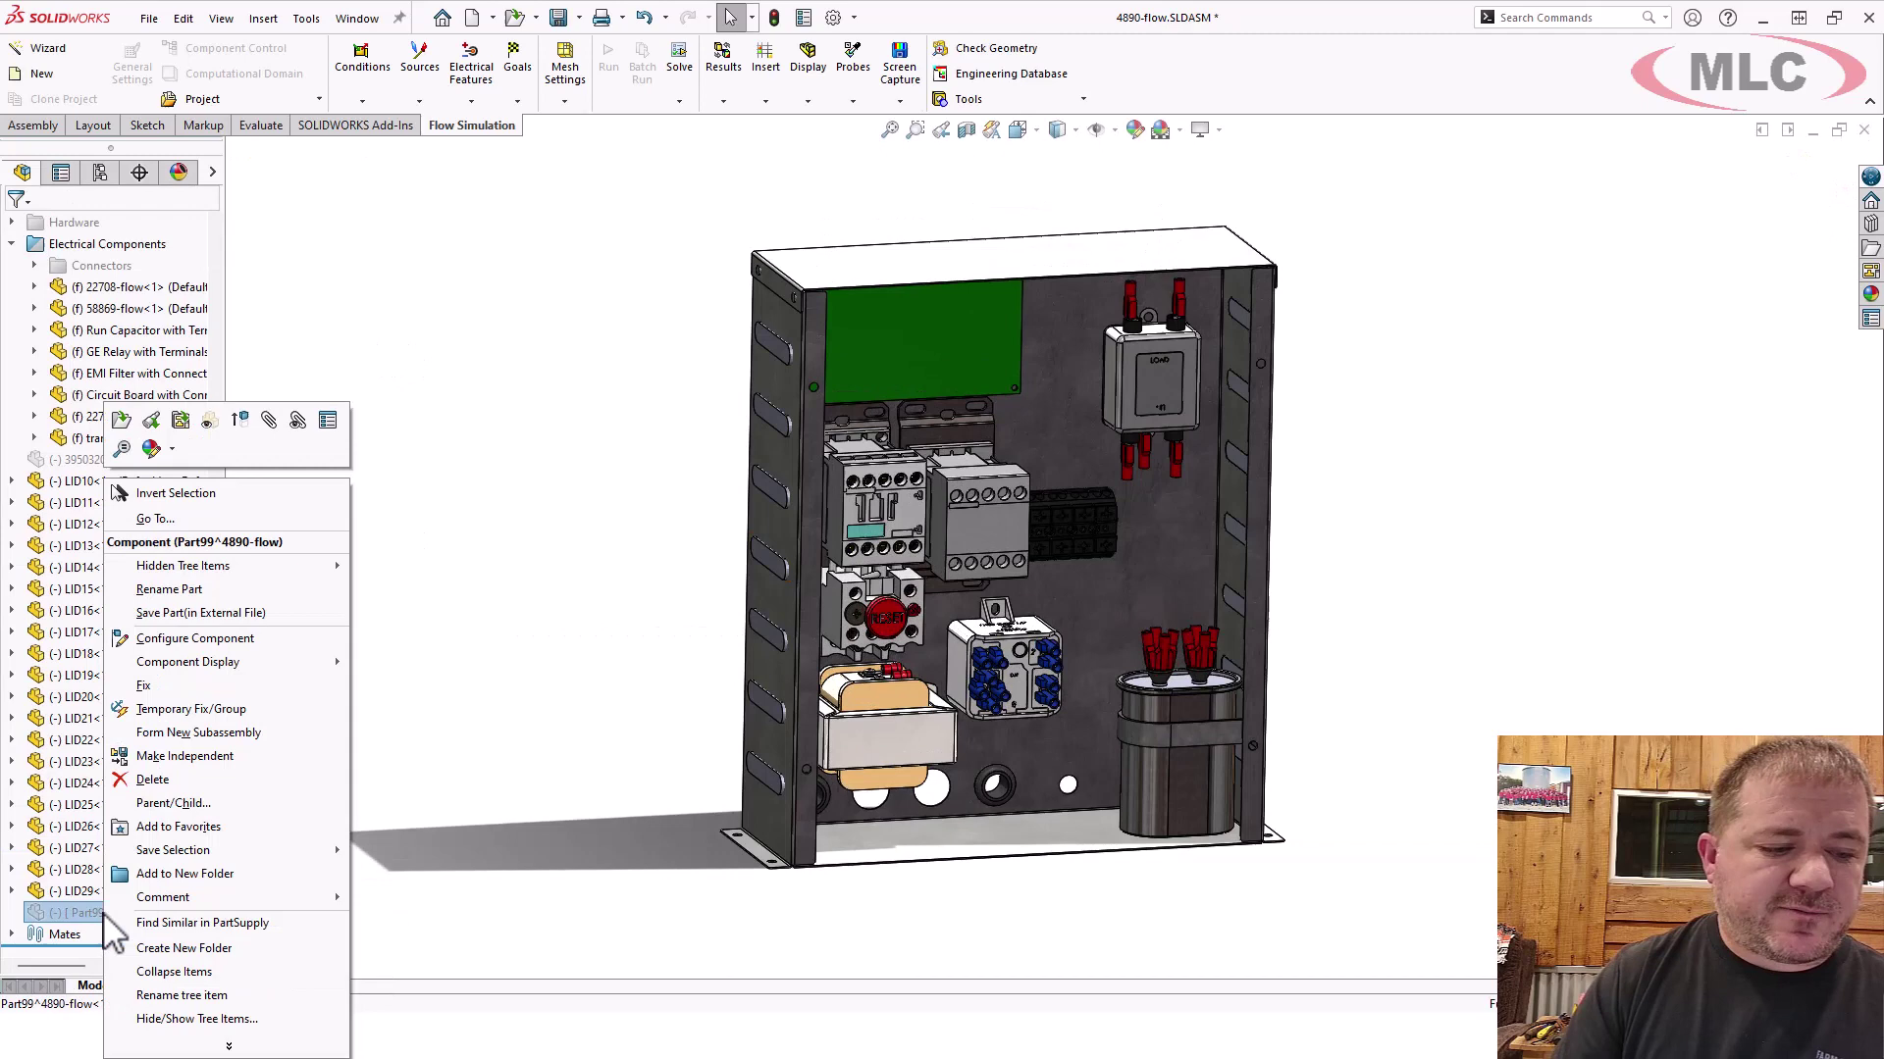
left_click(242, 420)
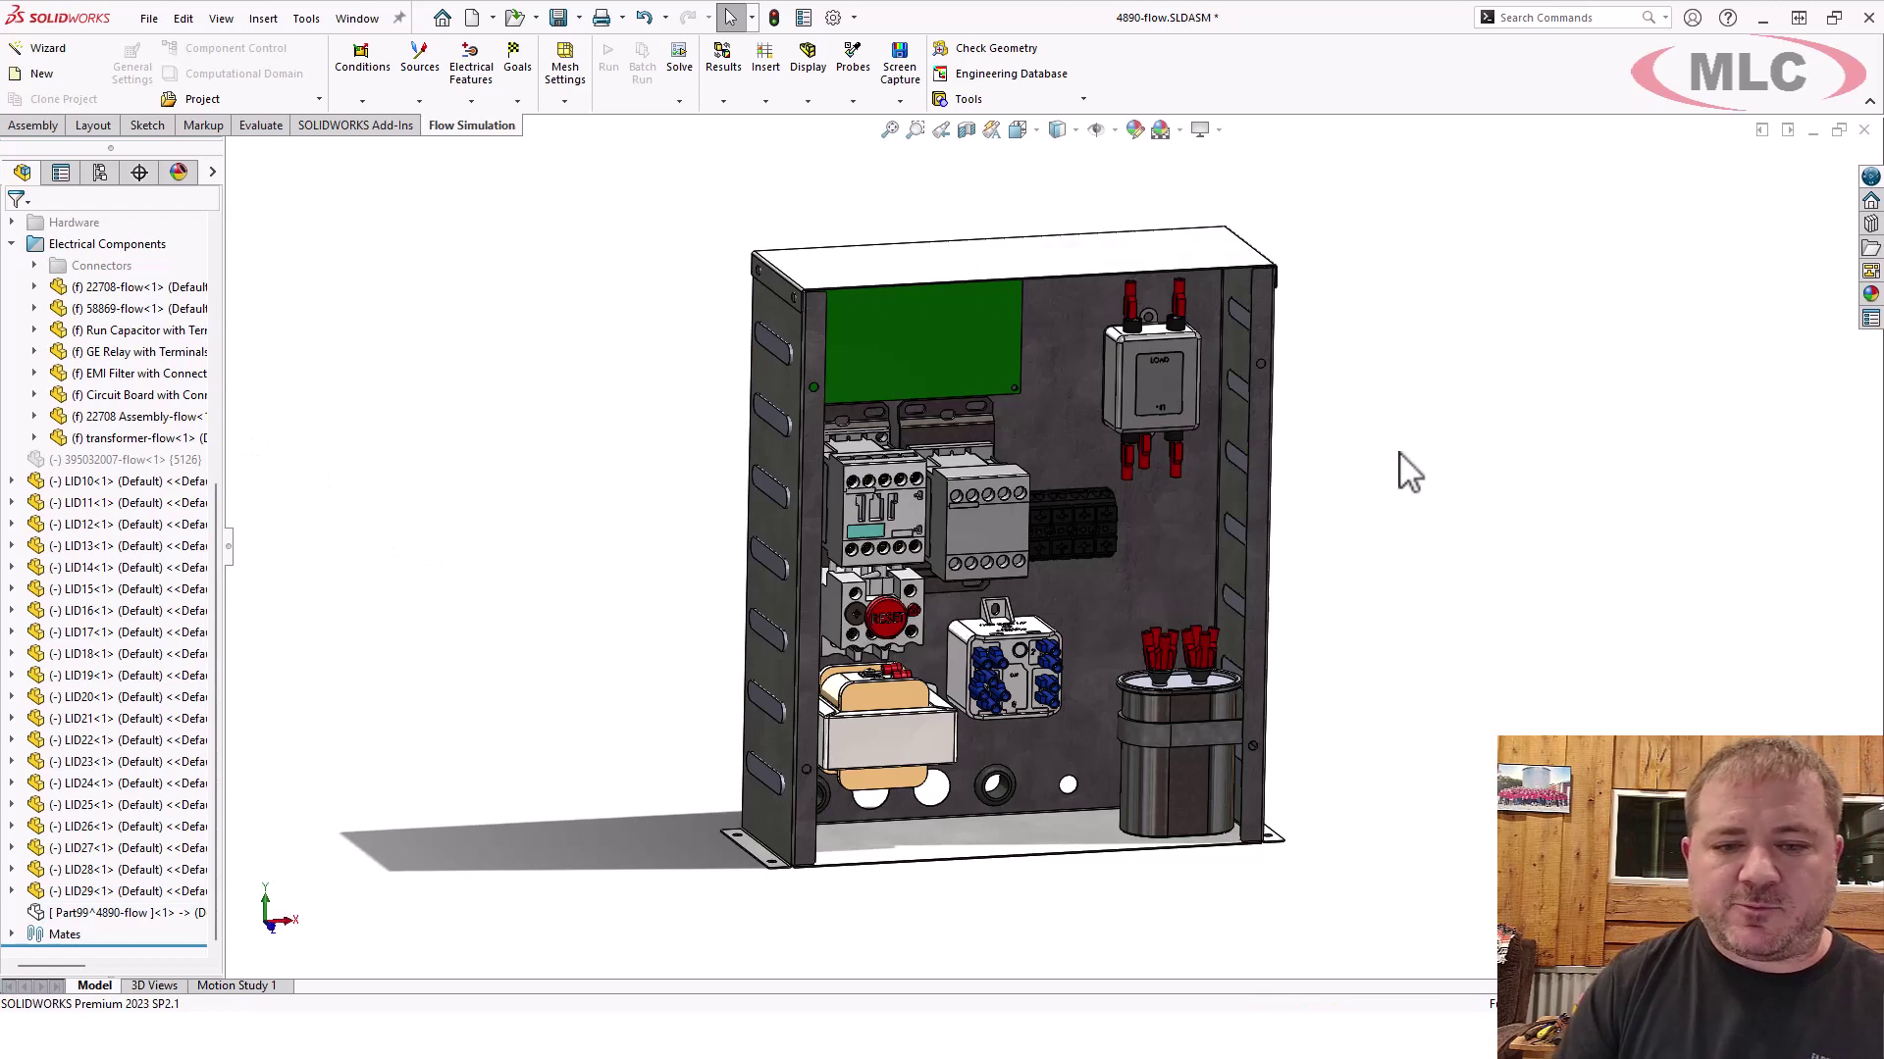
Rerun the Internal geometry check with the box part included and review its status and fluid volume.
left_click(1019, 49)
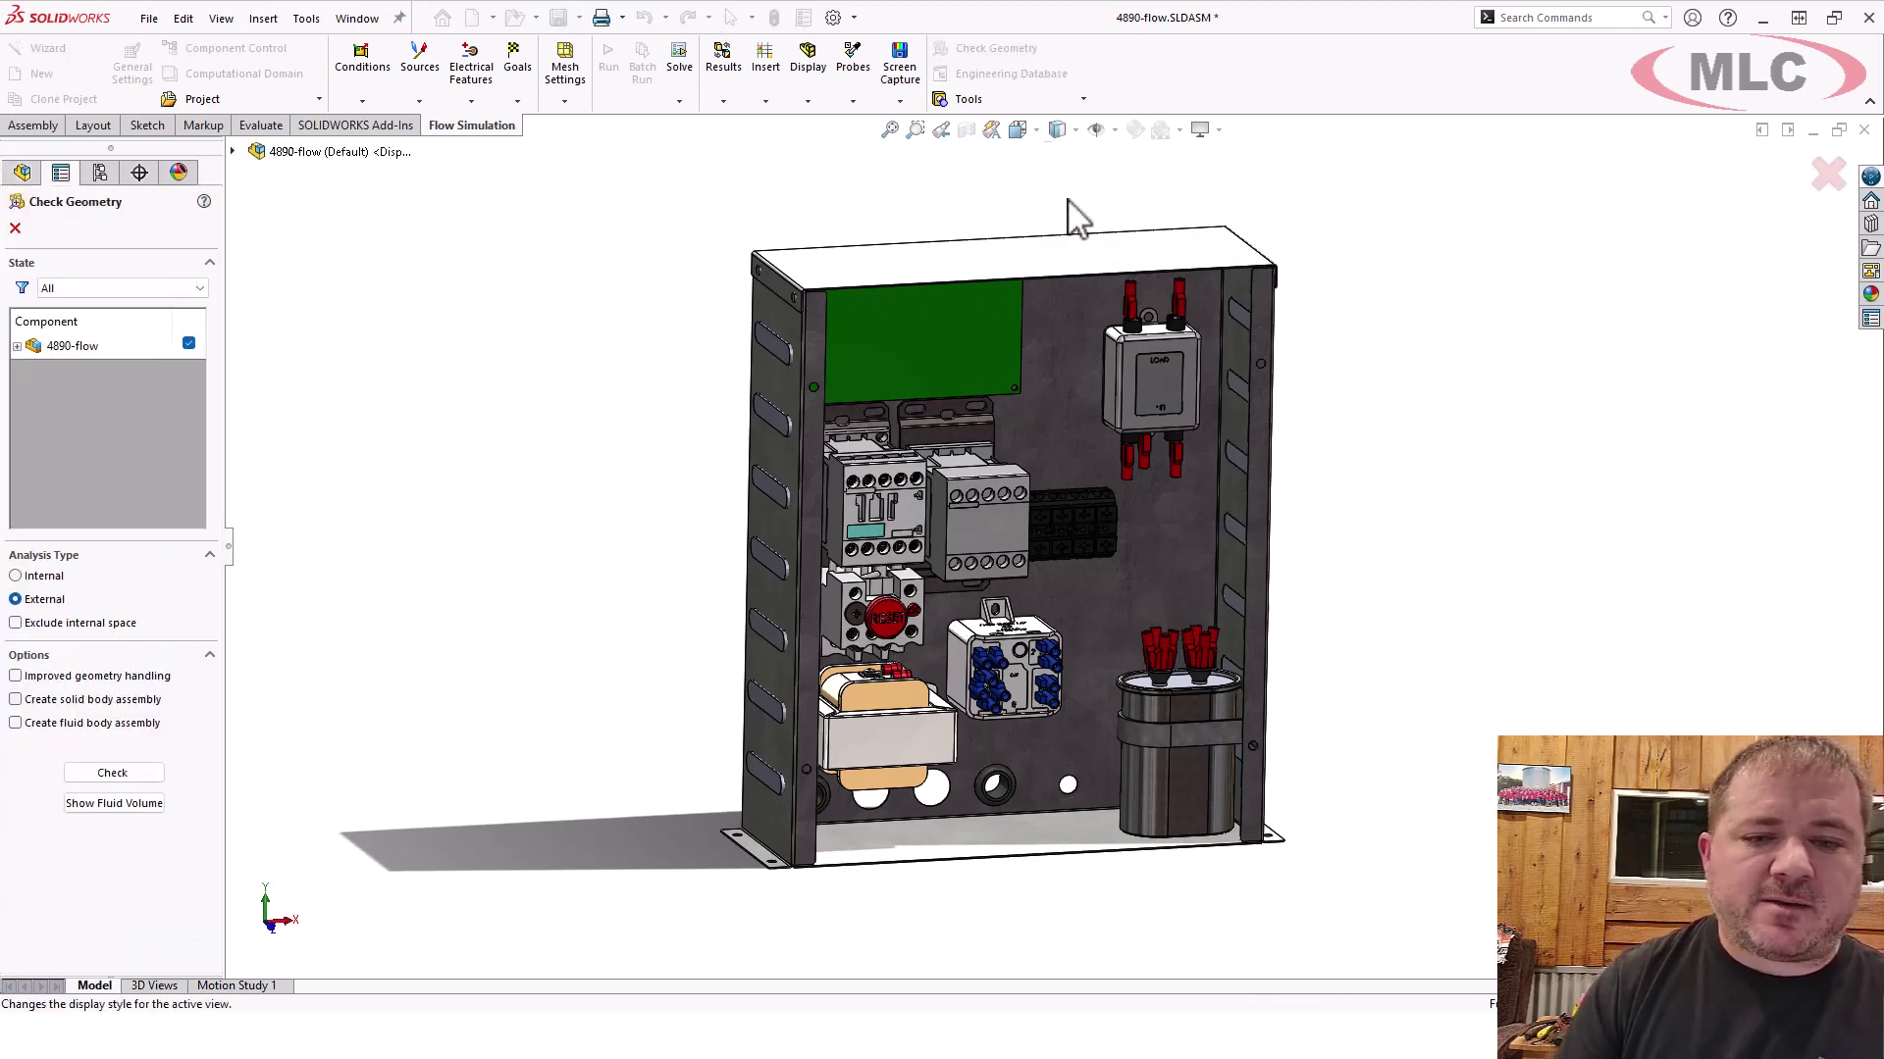
left_click(16, 576)
left_click(113, 750)
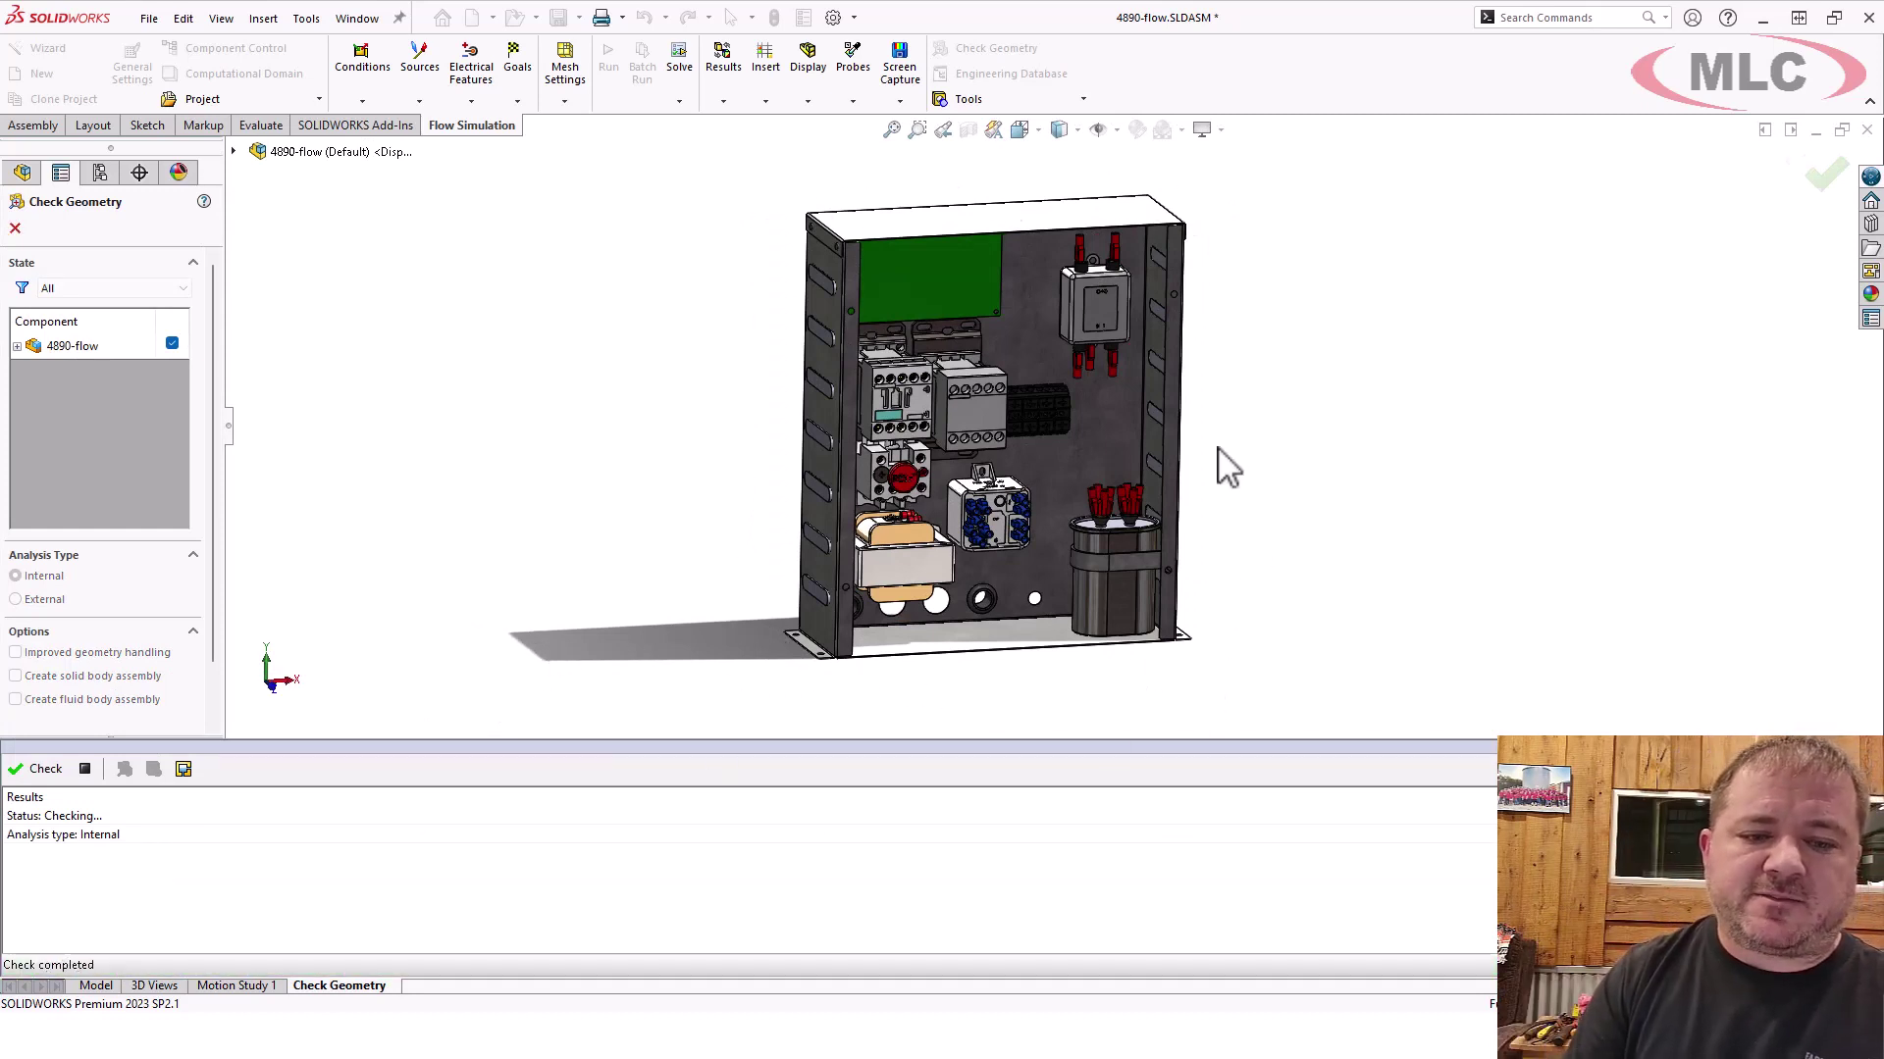
left_click(178, 818)
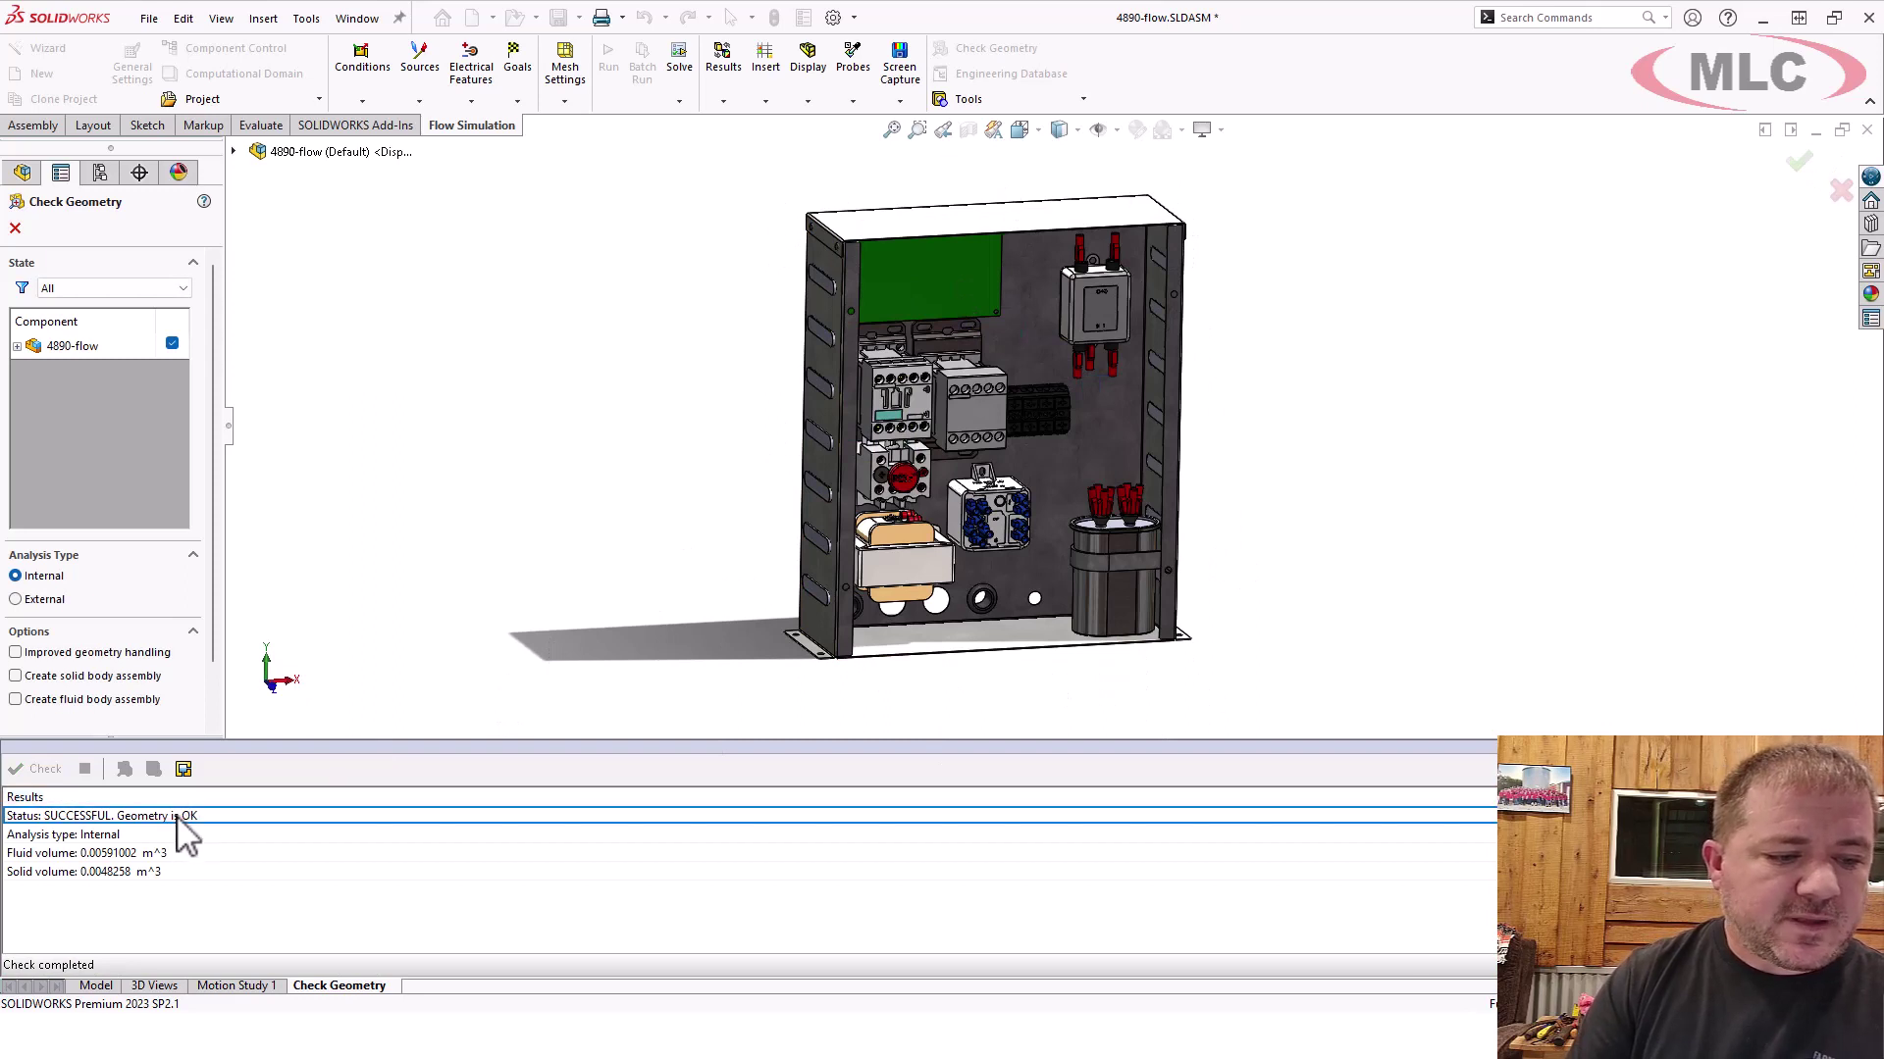
left_click(169, 852)
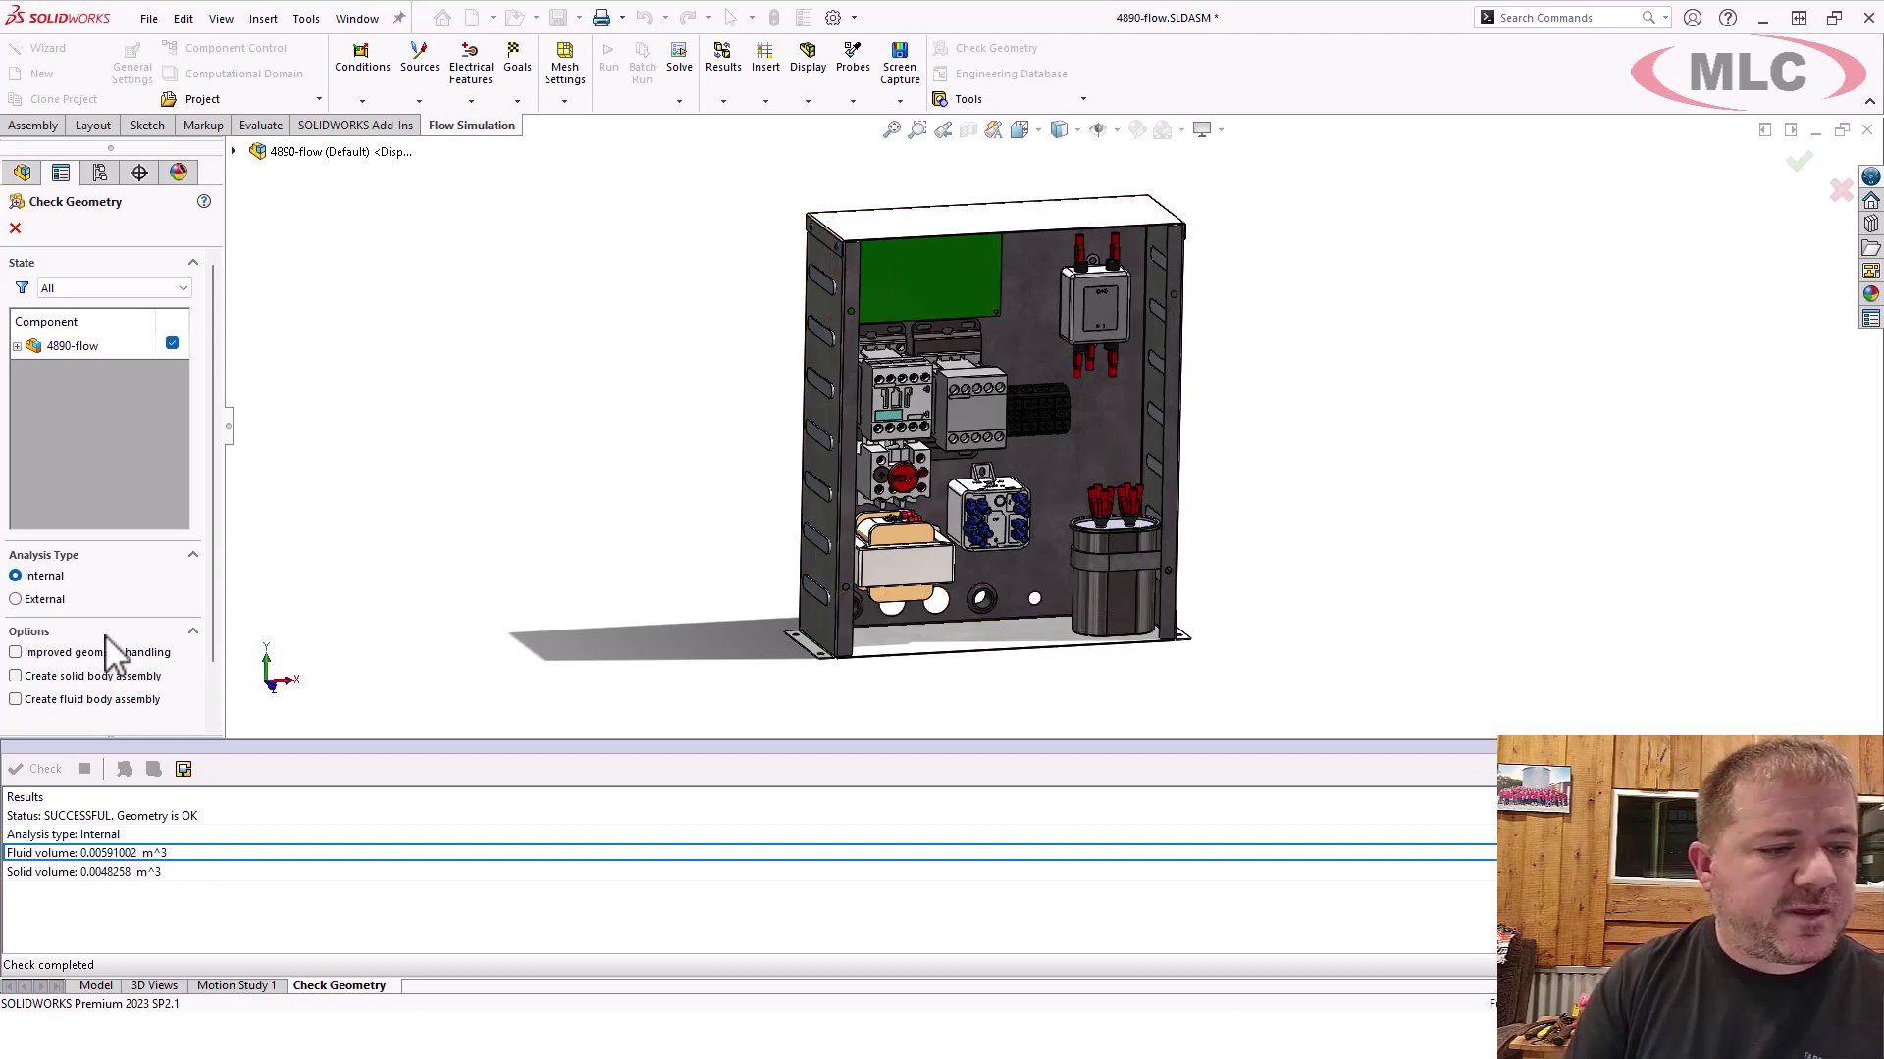
Show the fluid volume, examine its back, side vent areas and front from several angles, and close the geometry check.
scroll(145, 583, "down", 1)
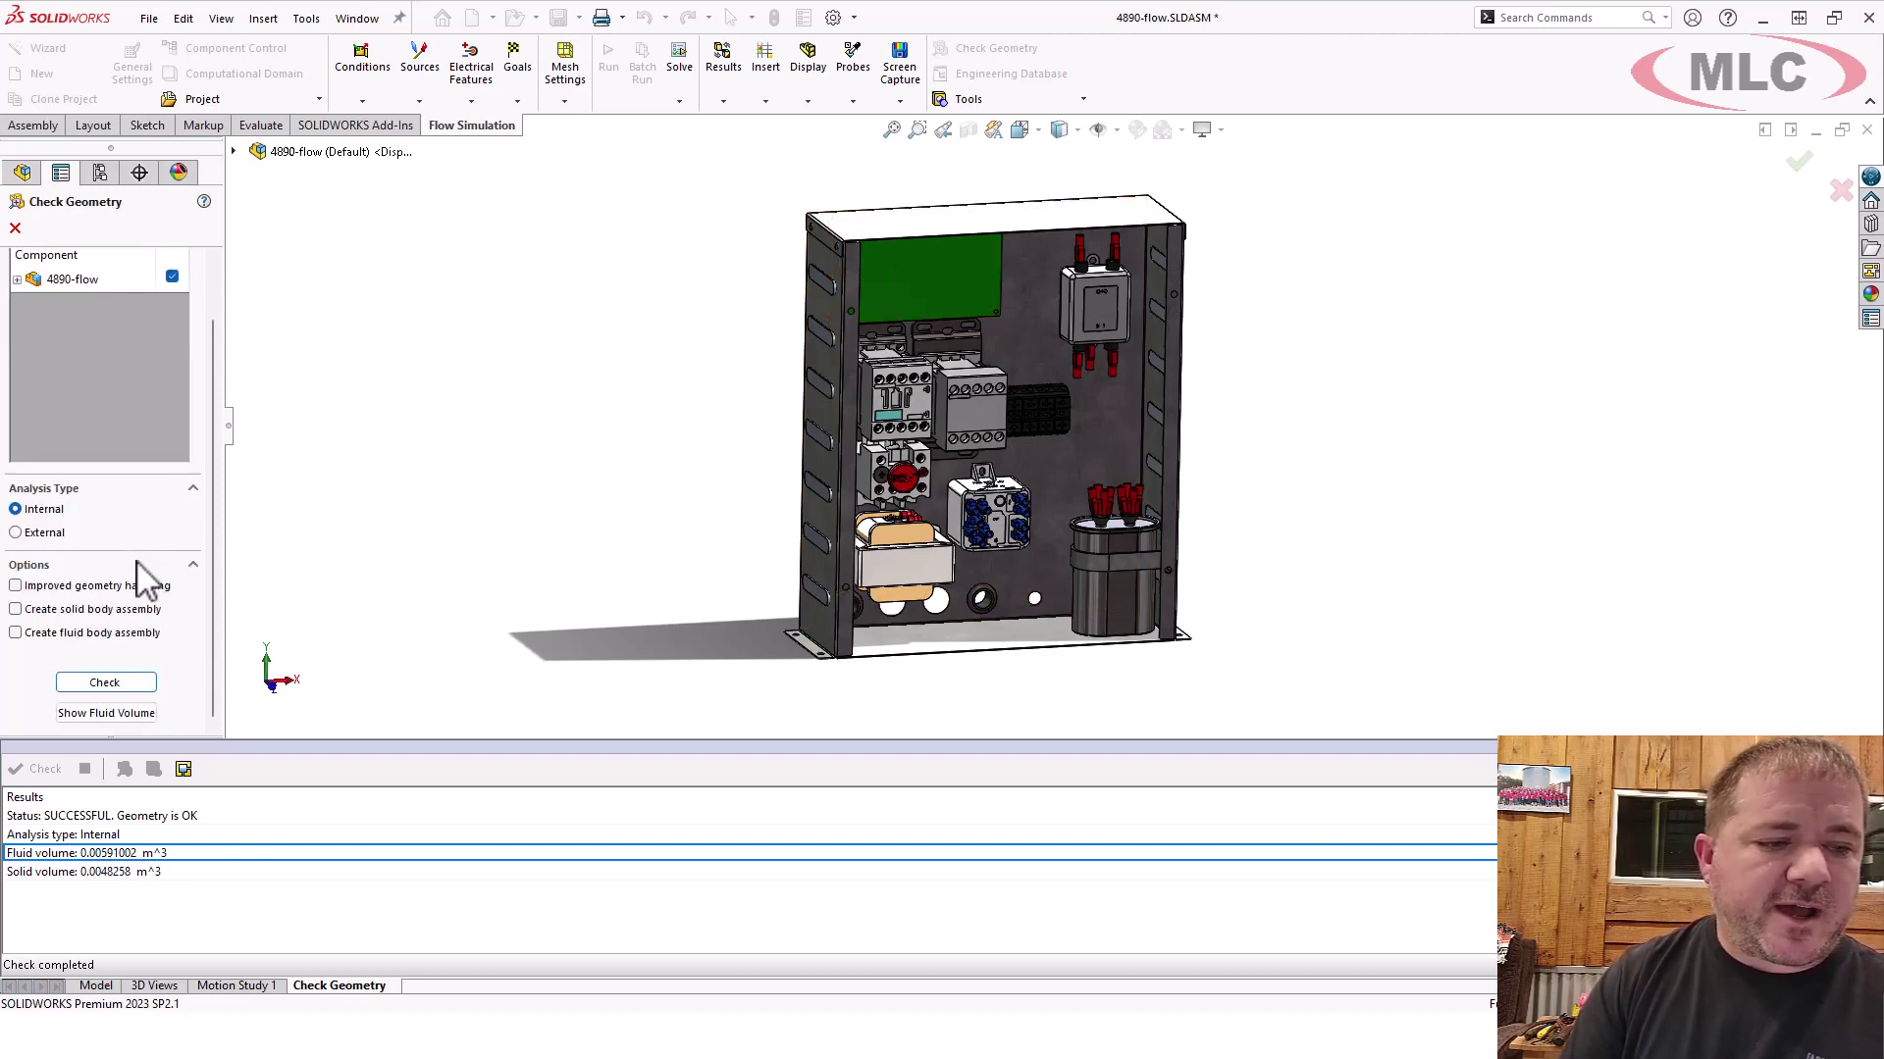
left_click(118, 713)
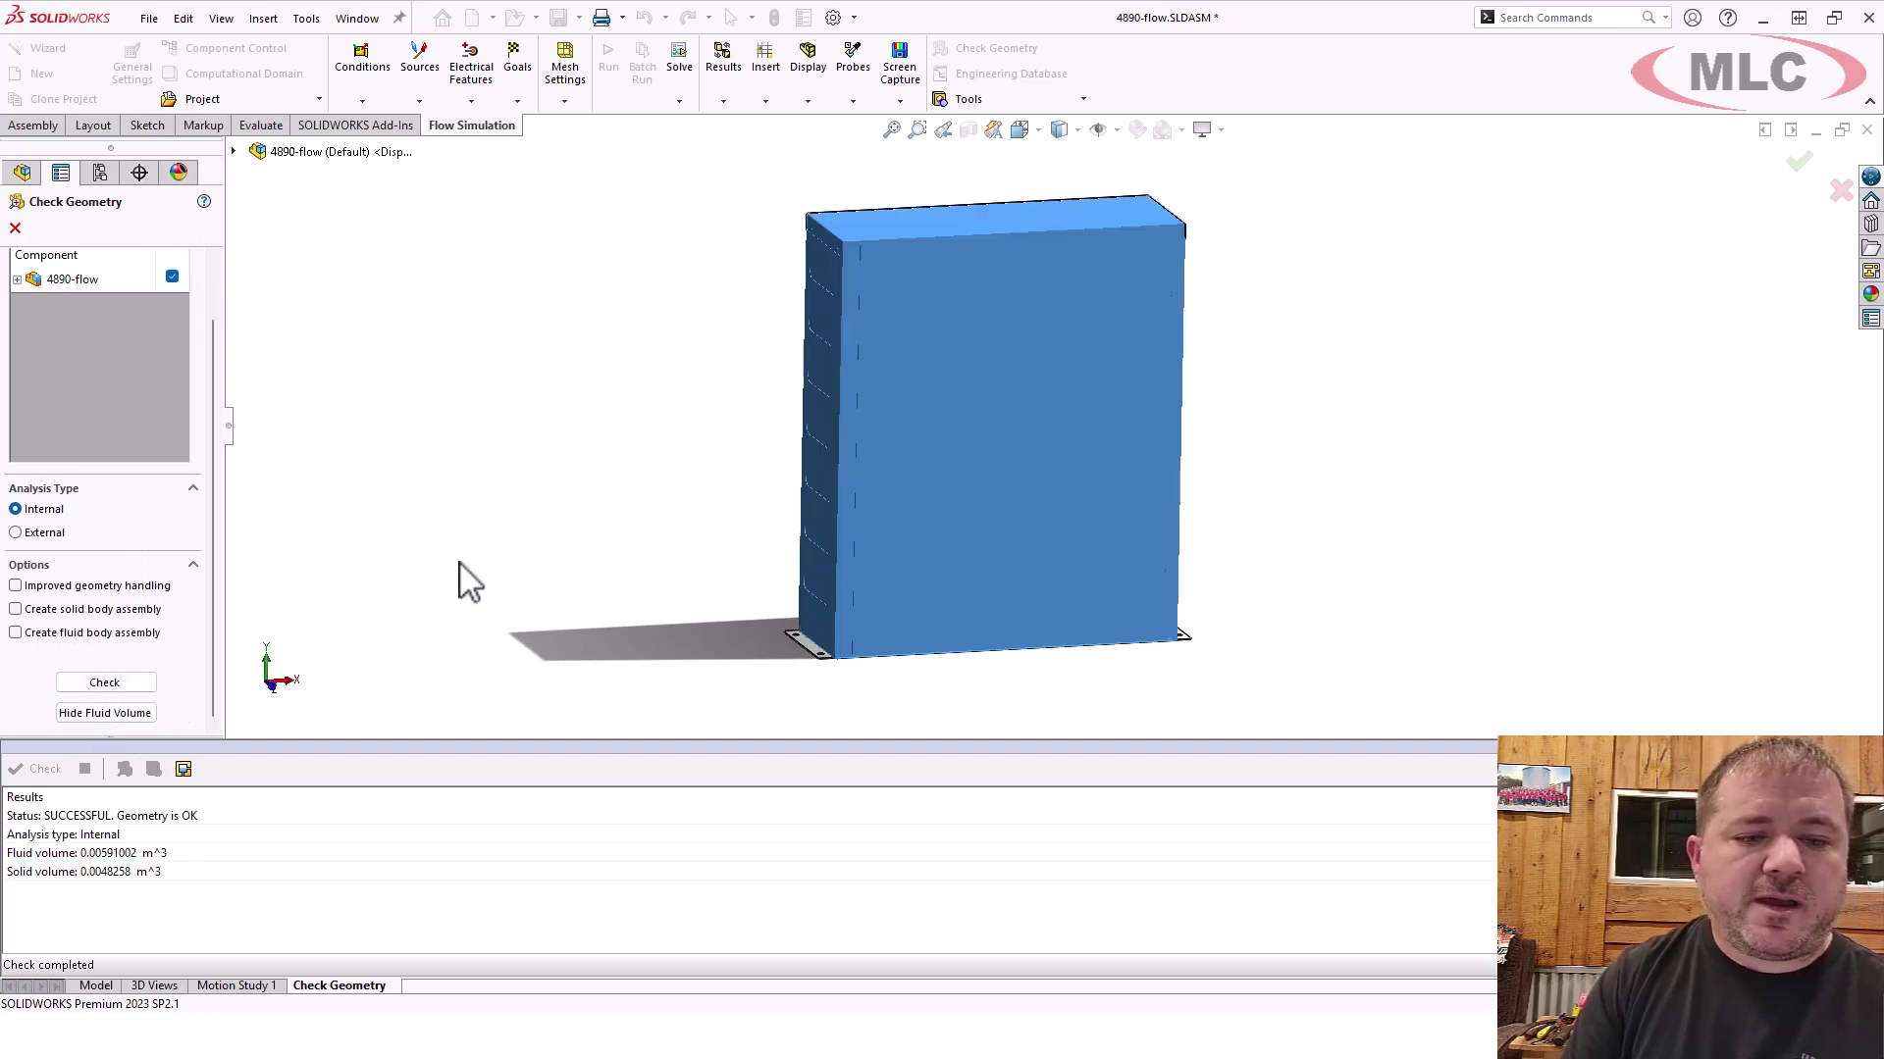
middle_click_drag(462, 580, 667, 446)
scroll(1083, 342, "down", 5)
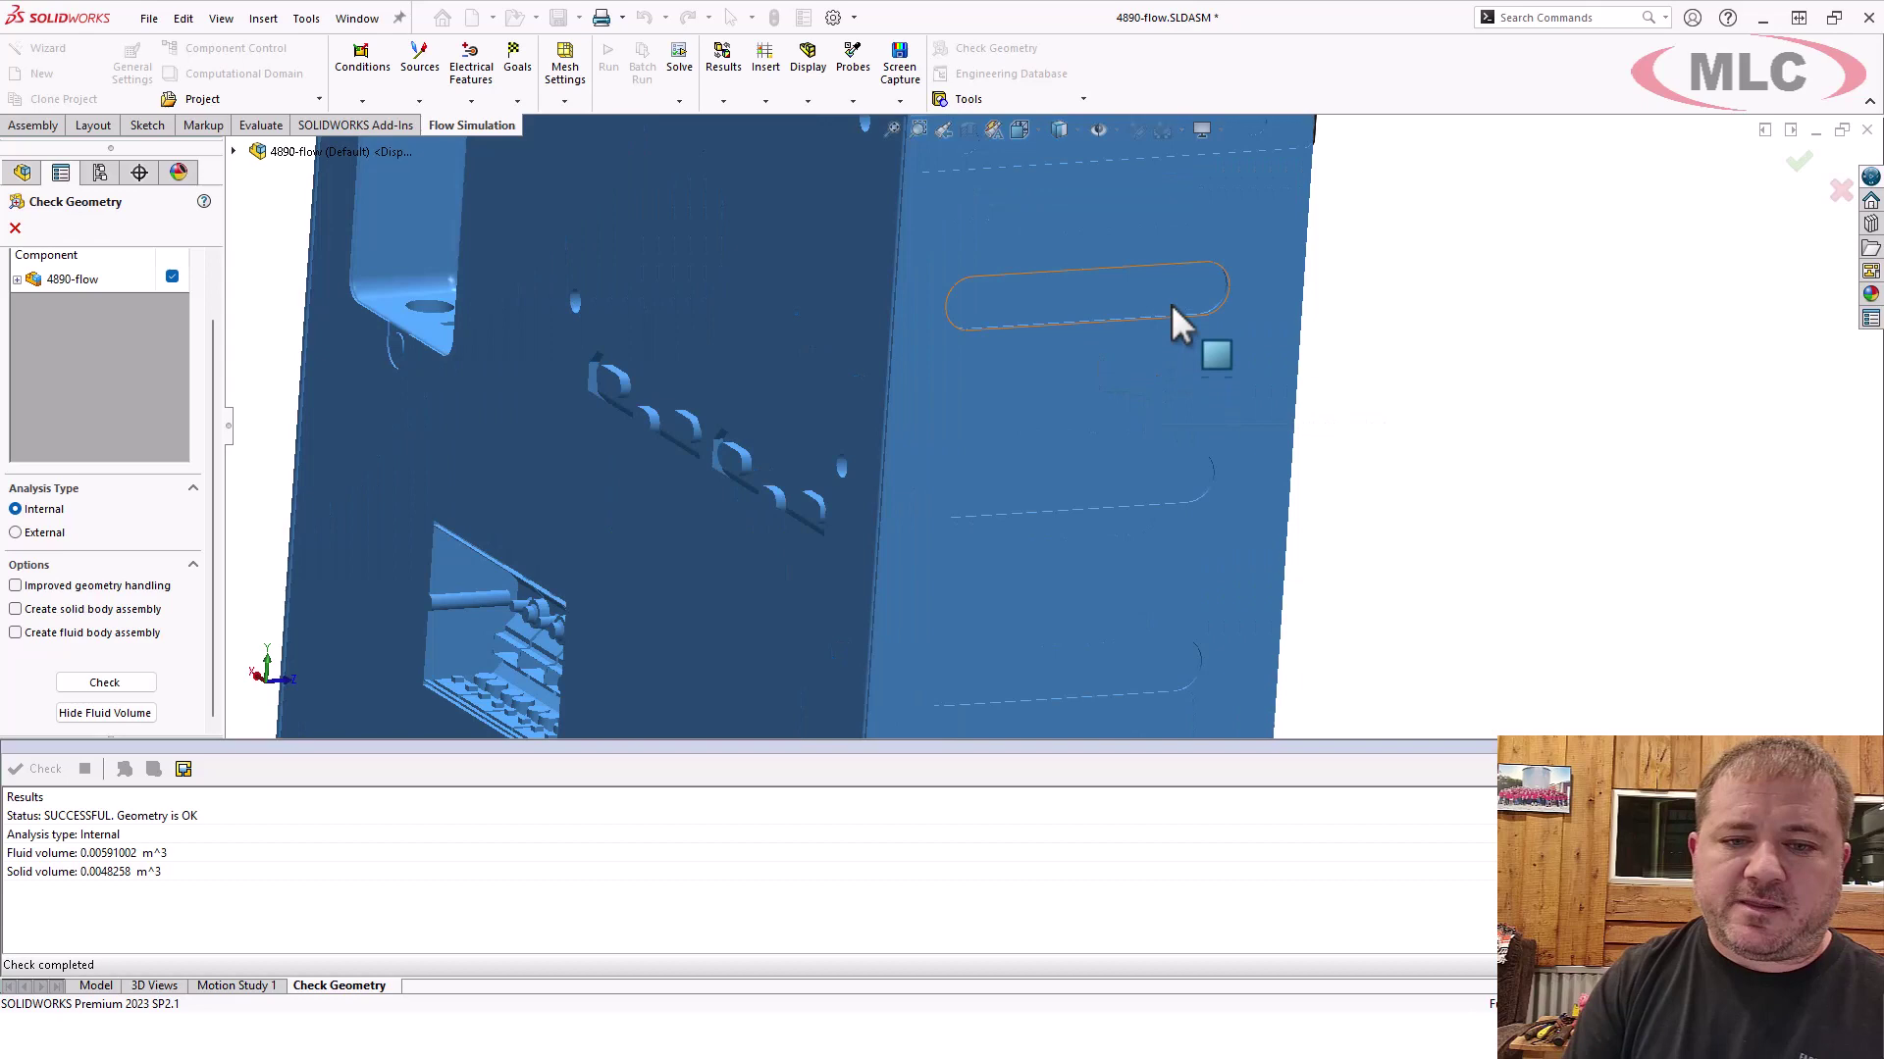
scroll(1168, 295, "down", 1)
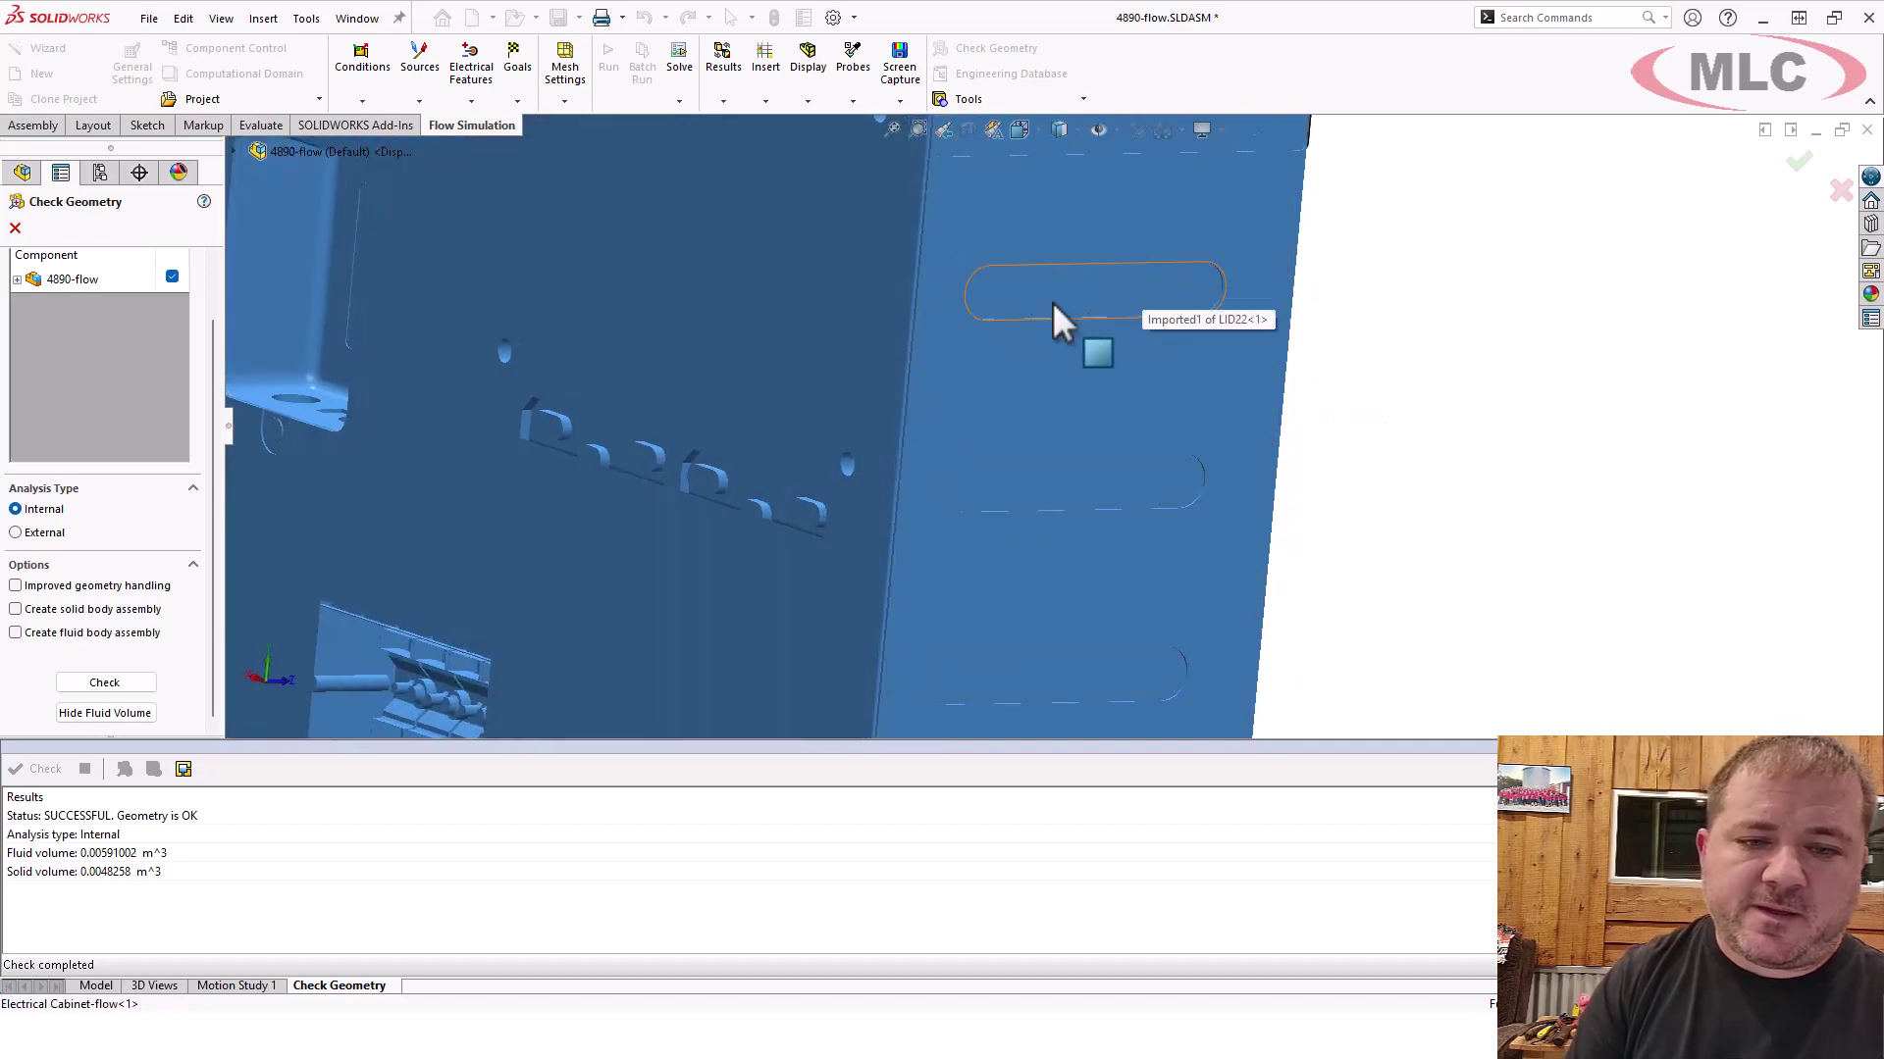
scroll(1020, 431, "up", 8)
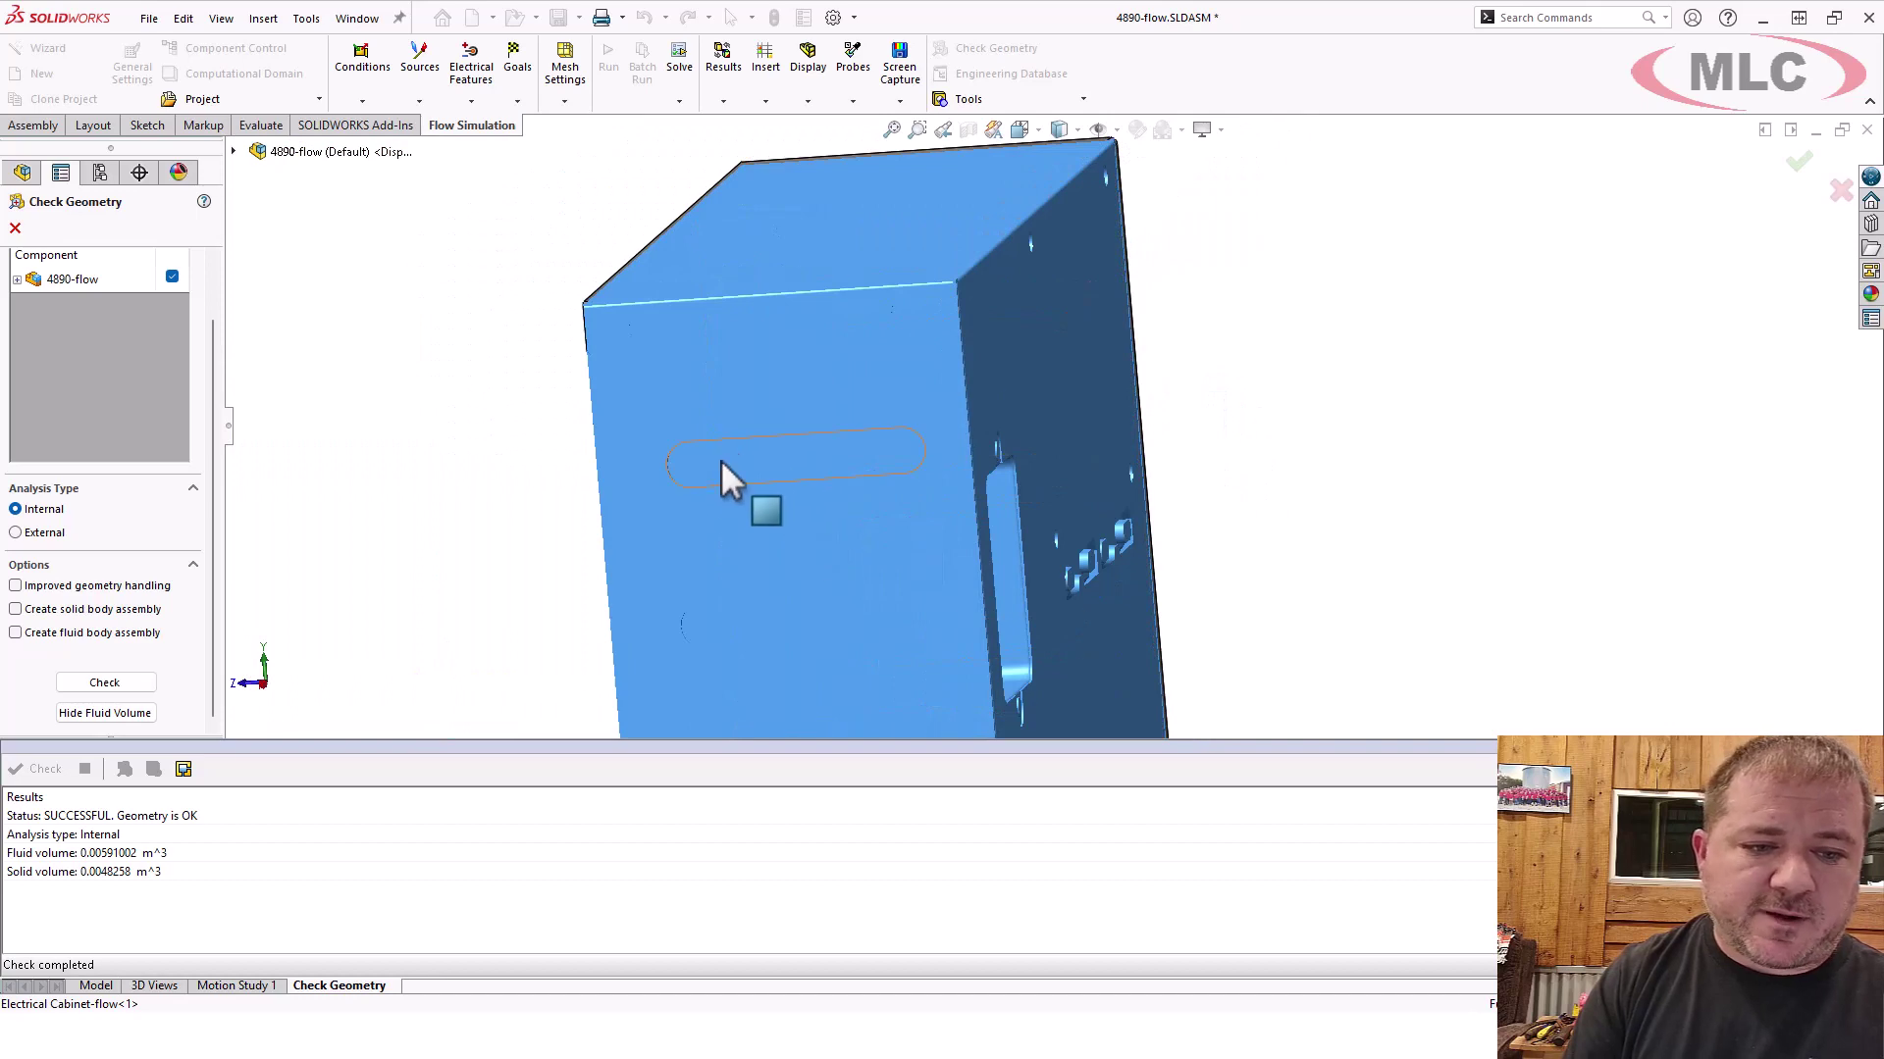
middle_click_drag(723, 461, 1213, 510)
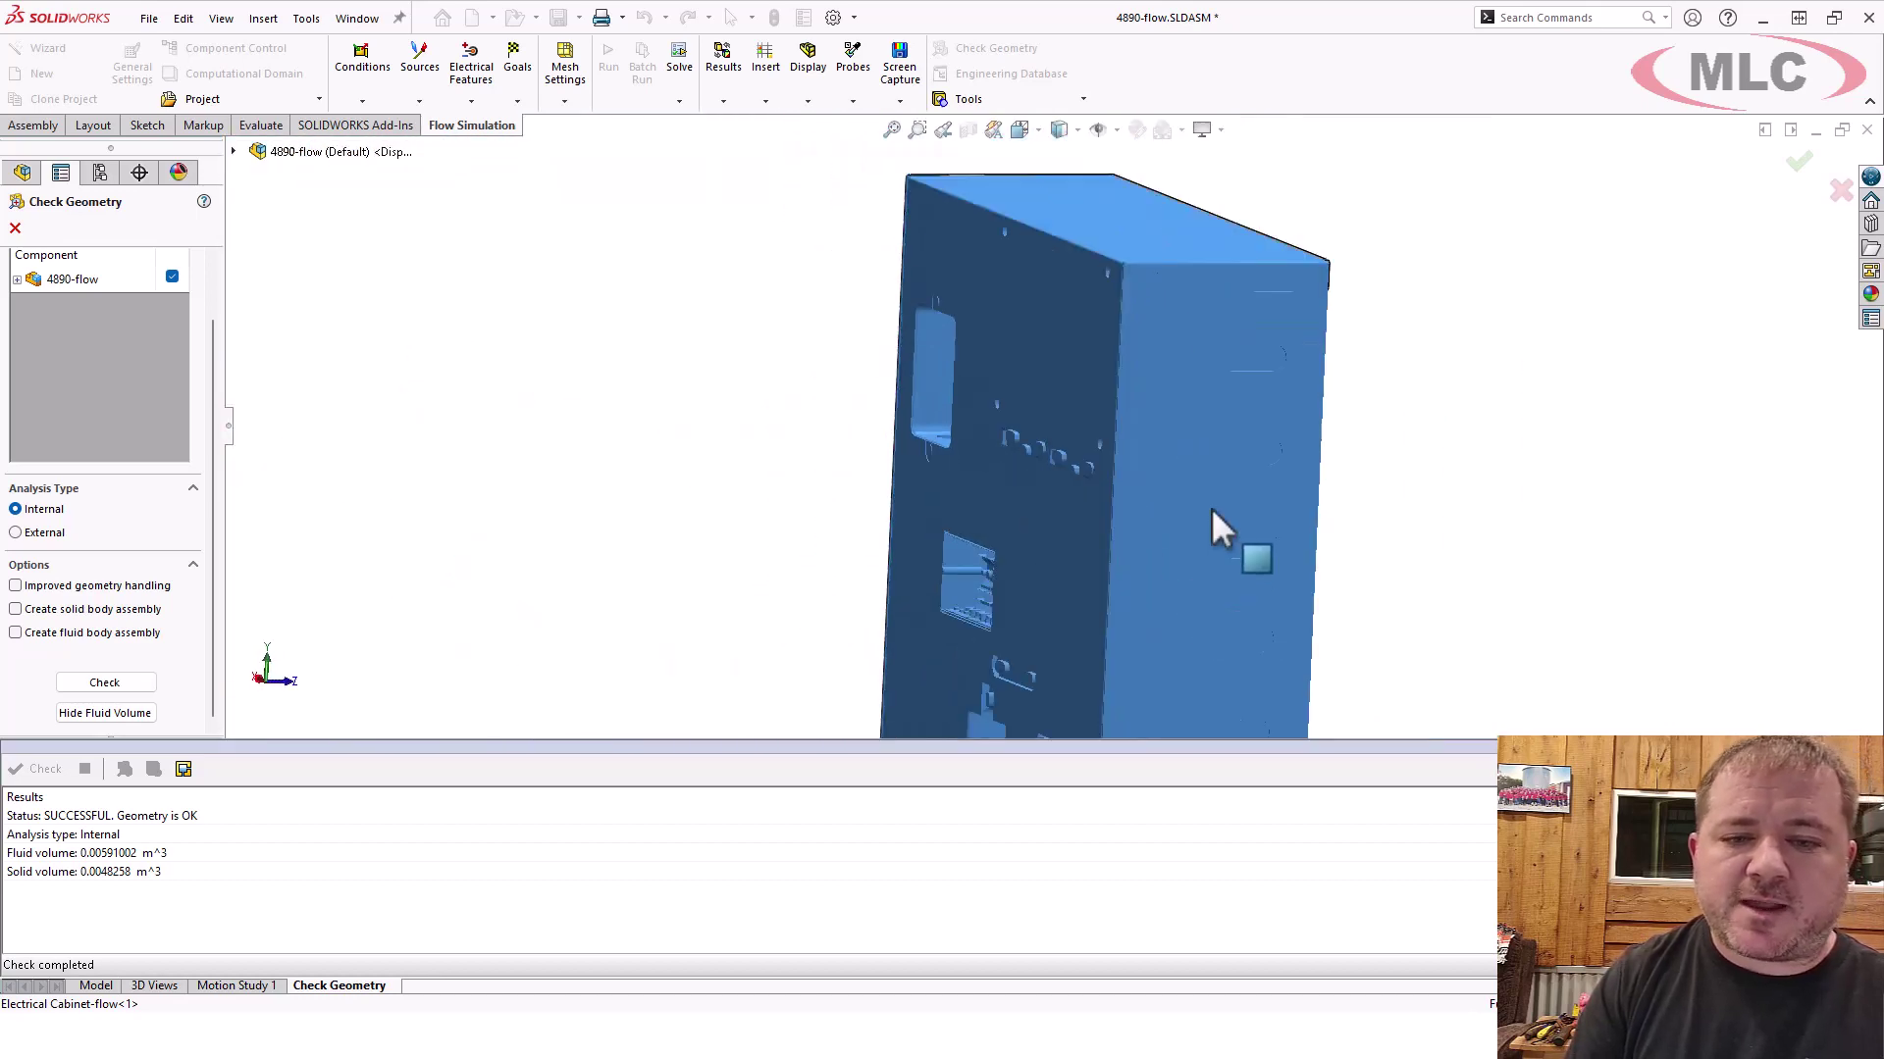
middle_click_drag(1240, 589, 1085, 579)
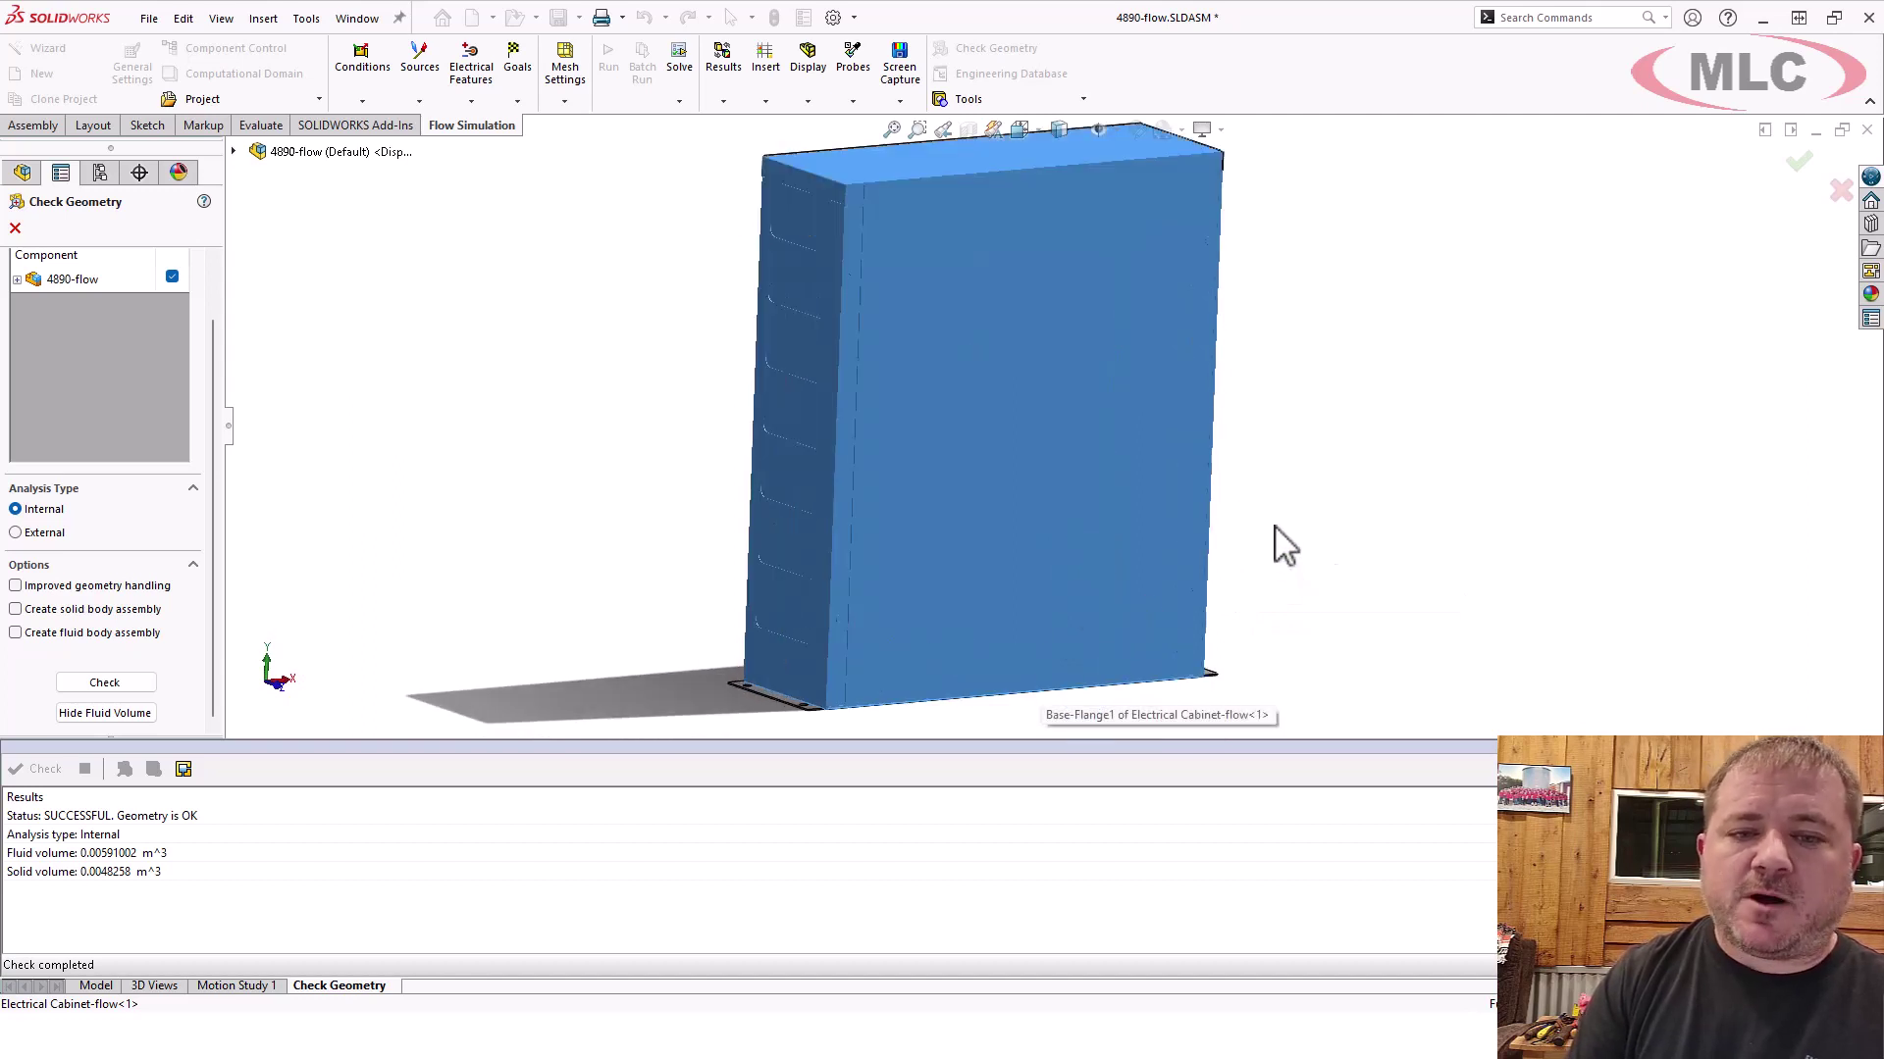
middle_click_drag(1285, 546, 1198, 425)
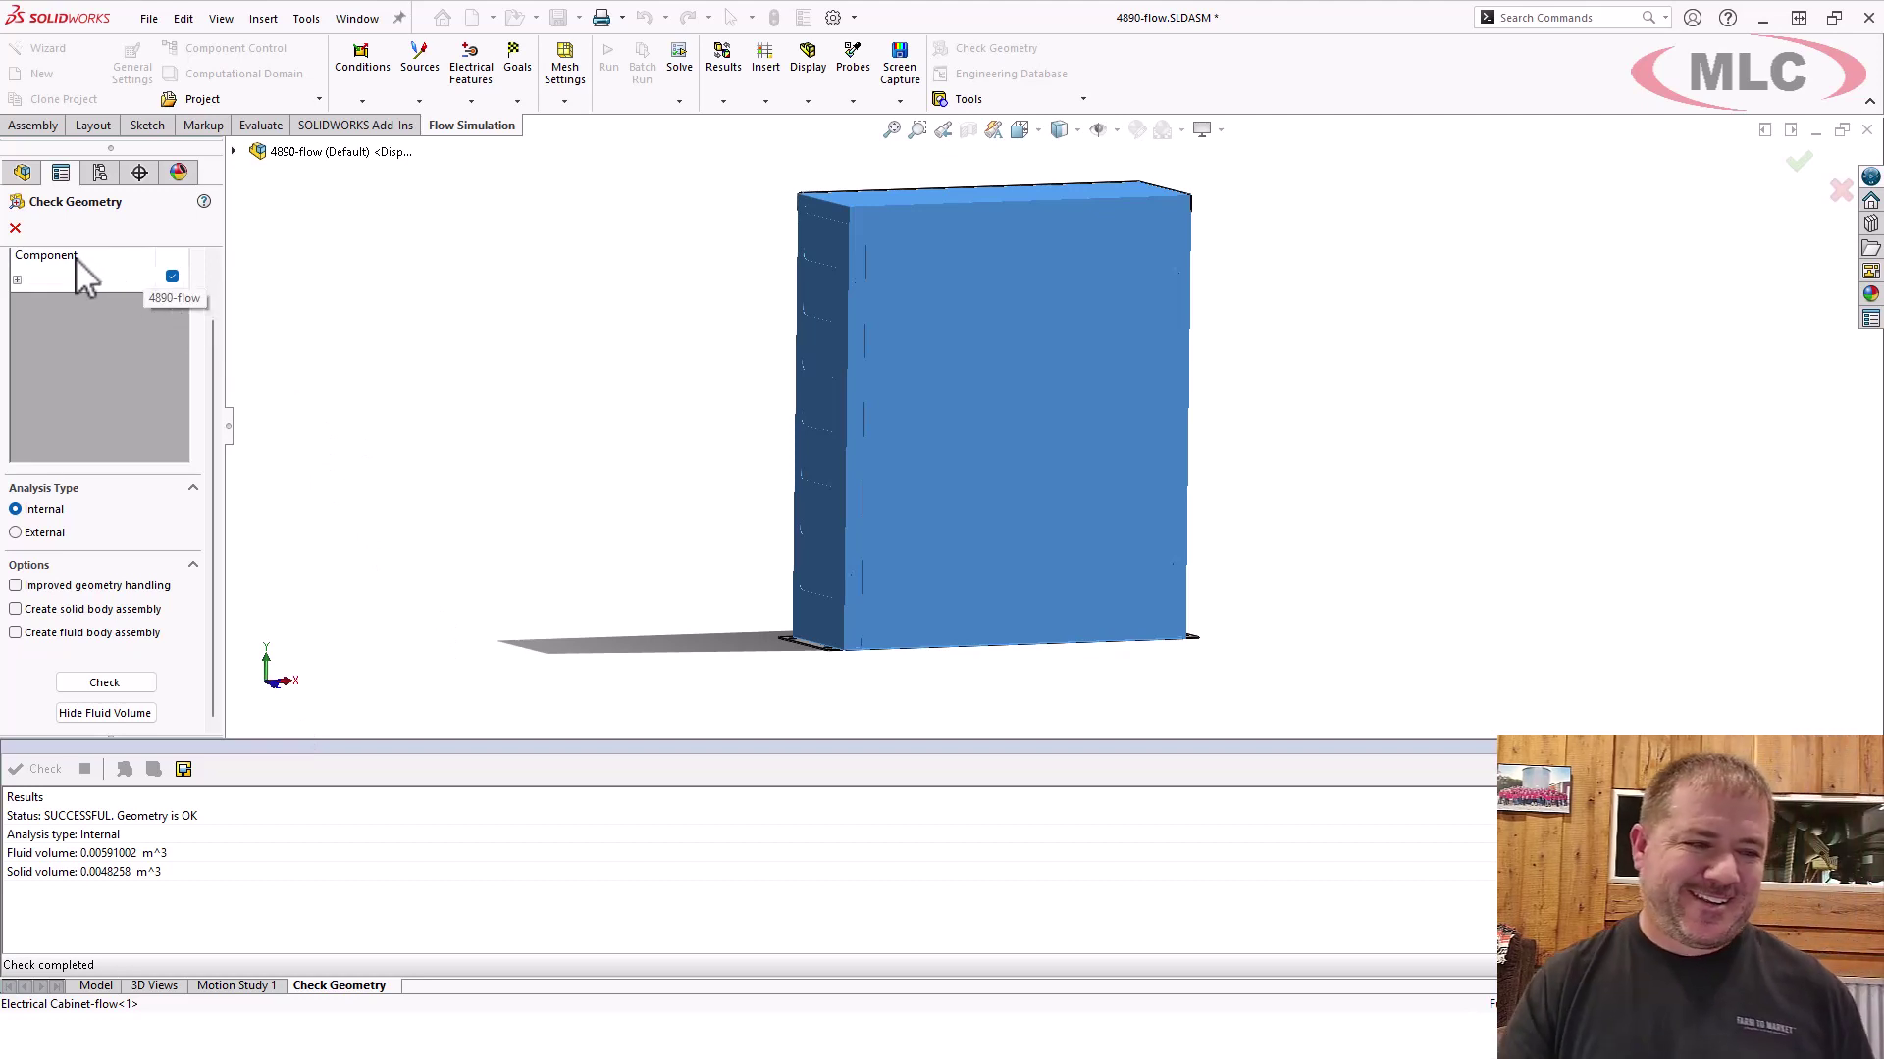
left_click(15, 229)
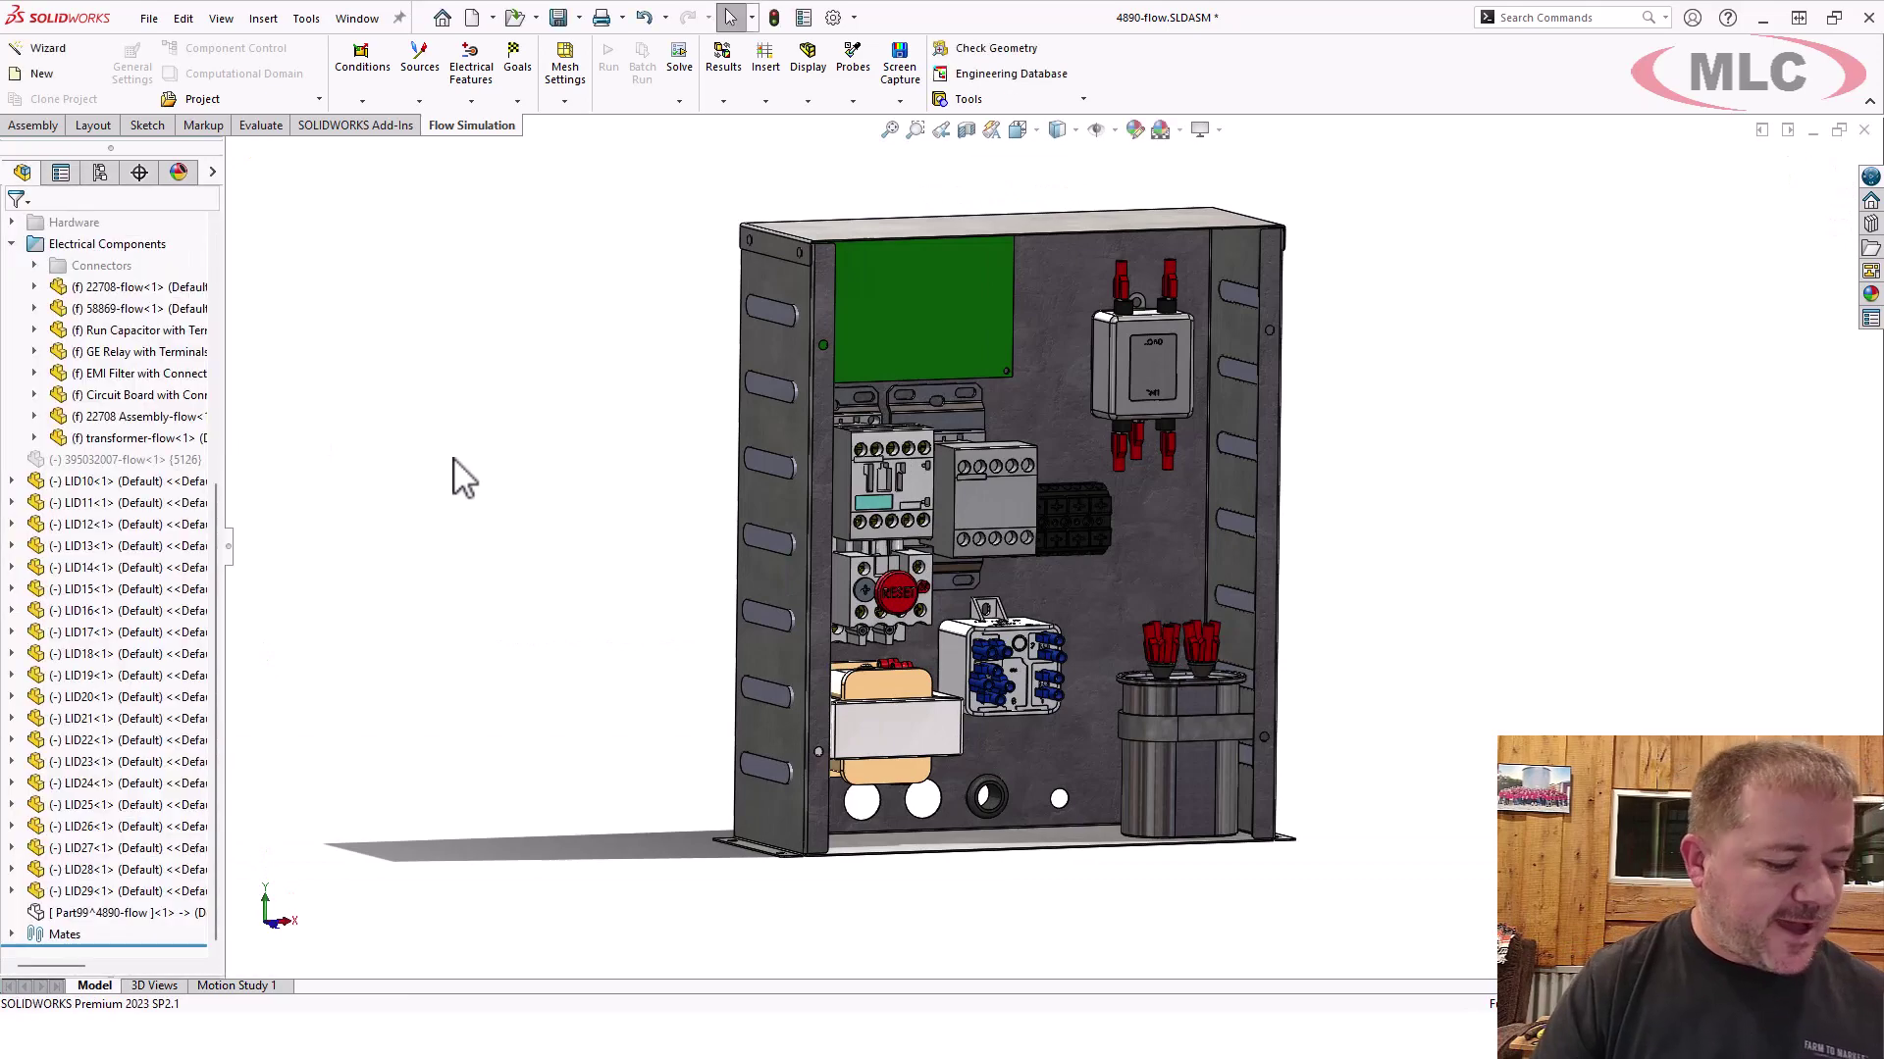